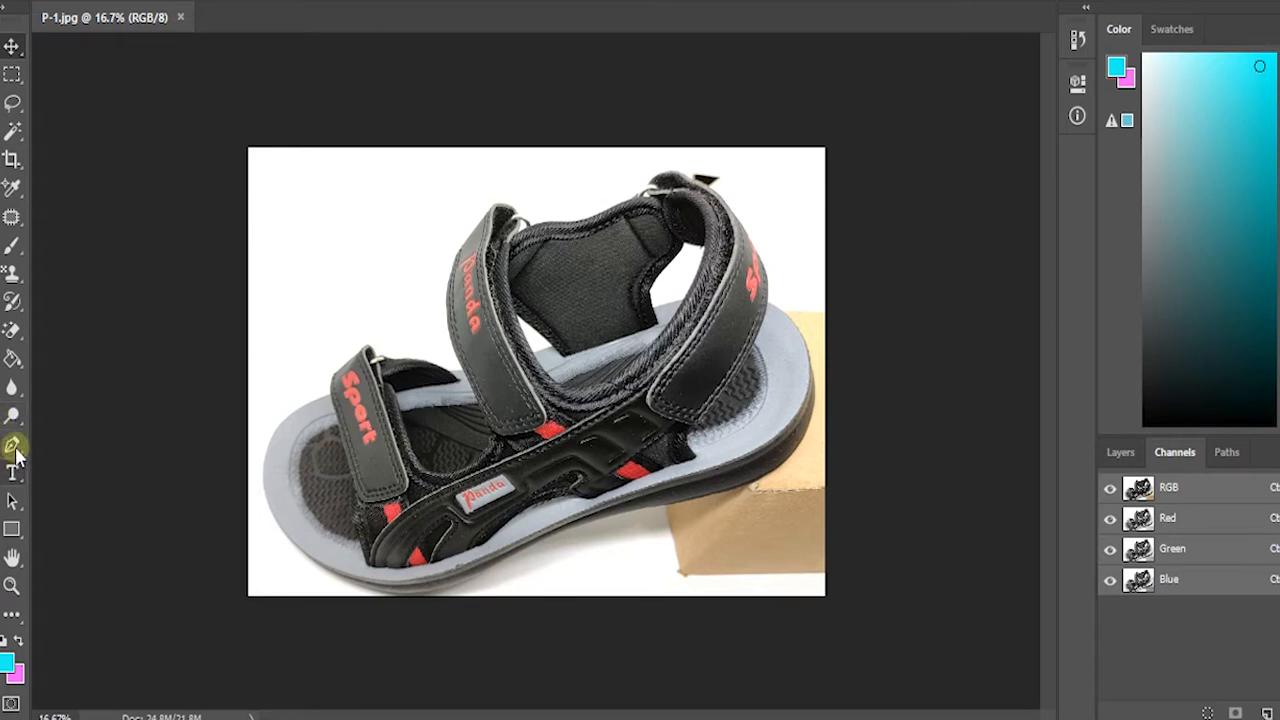
- Start a Pen tool work path on the sole's lower edge below the Panda label of the sandal
left_click(1138, 455)
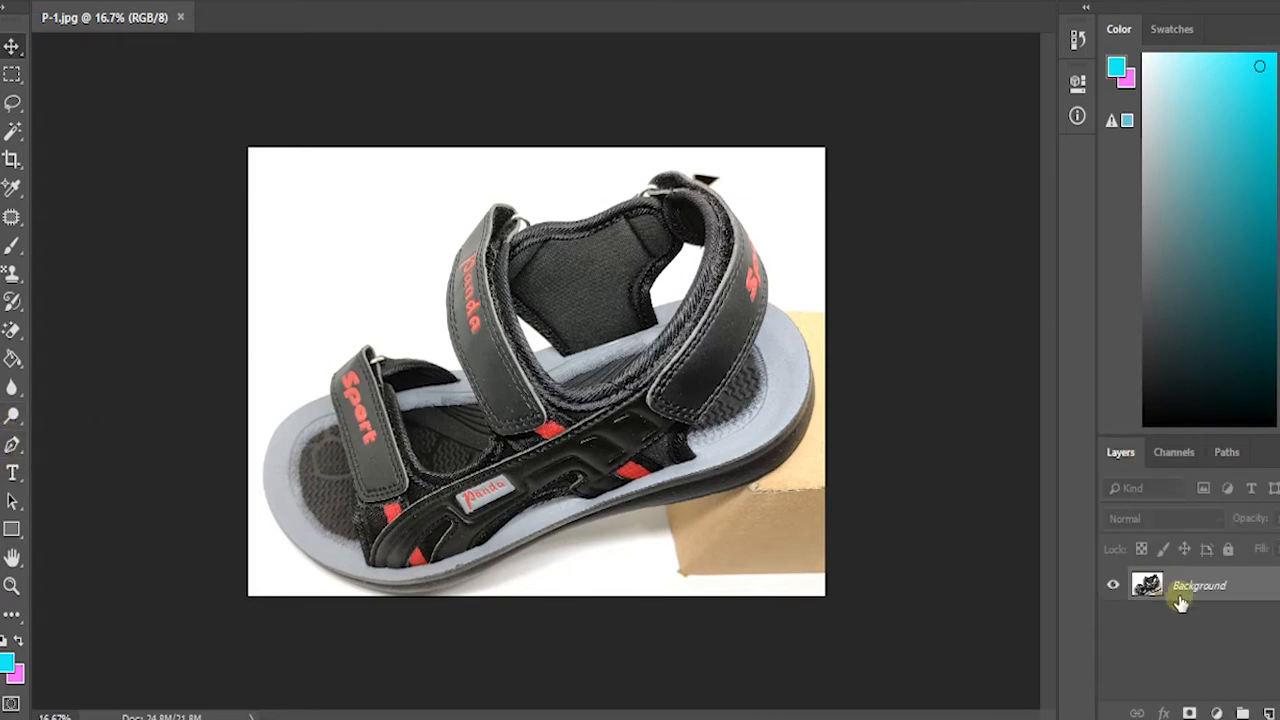
left_click(1228, 453)
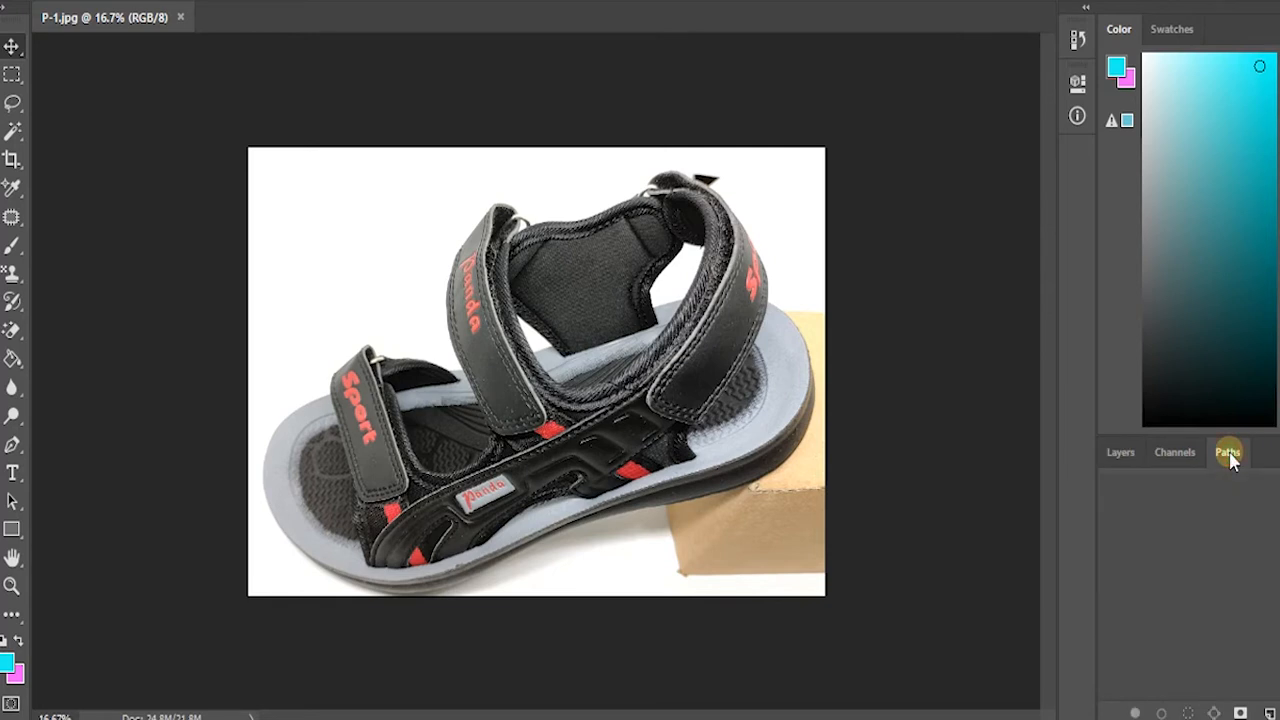
left_click(12, 446)
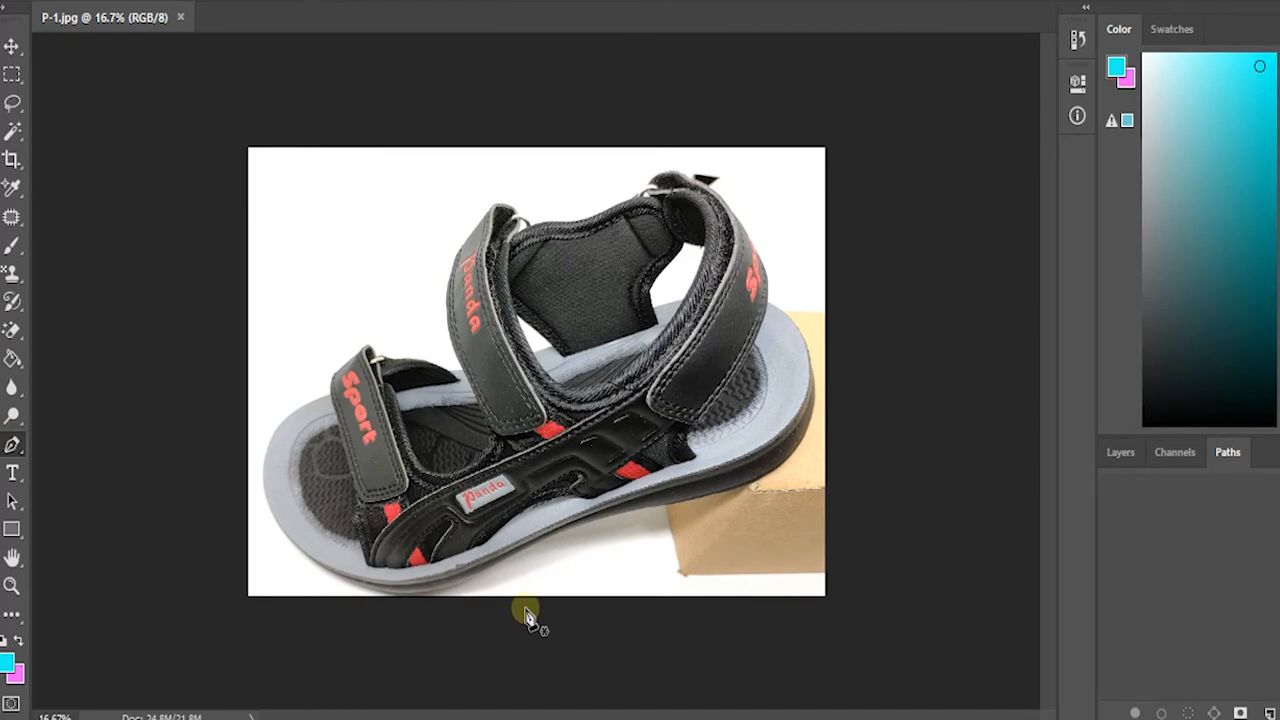
scroll(530, 617, "up", 5)
scroll(530, 617, "down", 3)
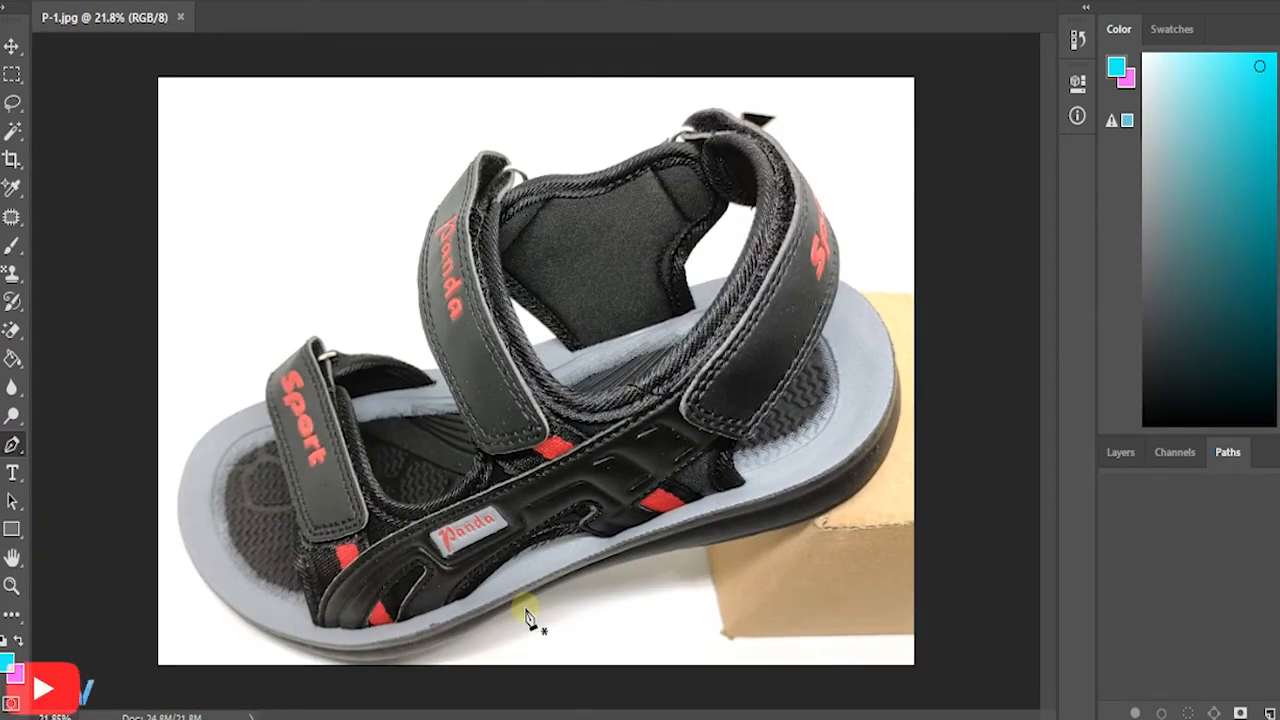
scroll(530, 617, "up", 3)
scroll(530, 617, "down", 3)
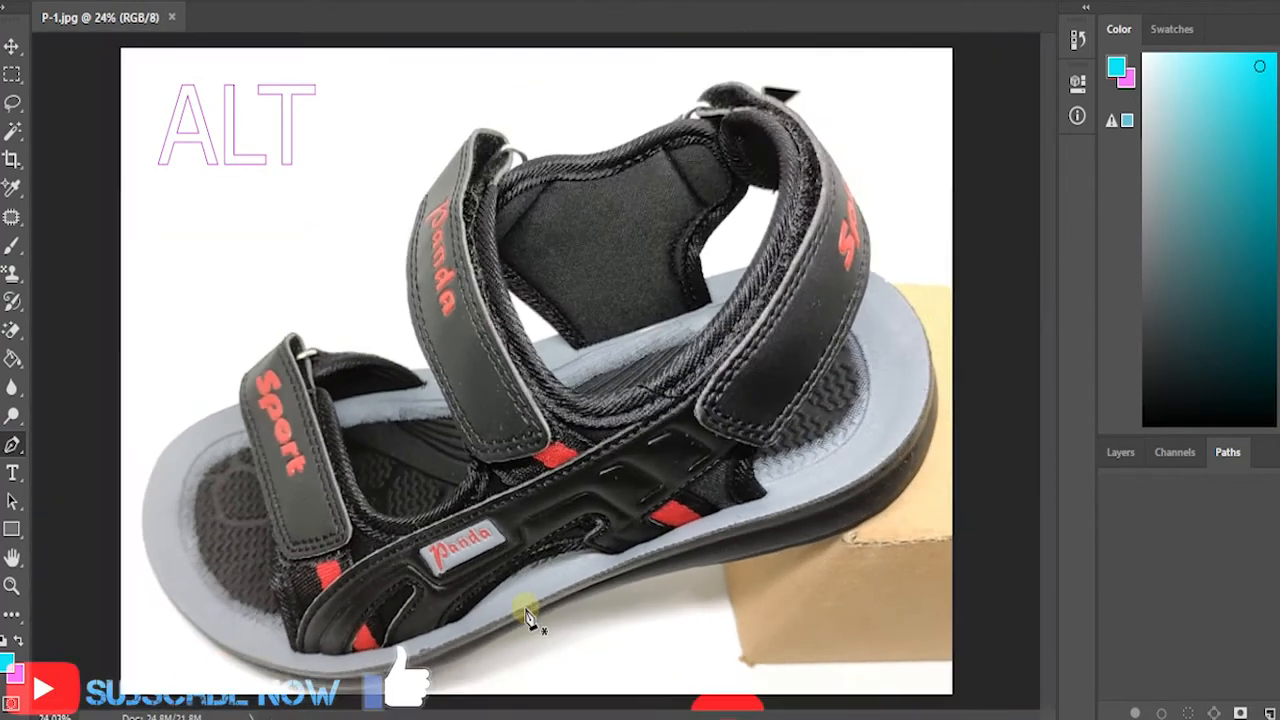
scroll(530, 617, "up", 3)
scroll(530, 617, "down", 4)
scroll(530, 617, "up", 5)
scroll(525, 620, "down", 2)
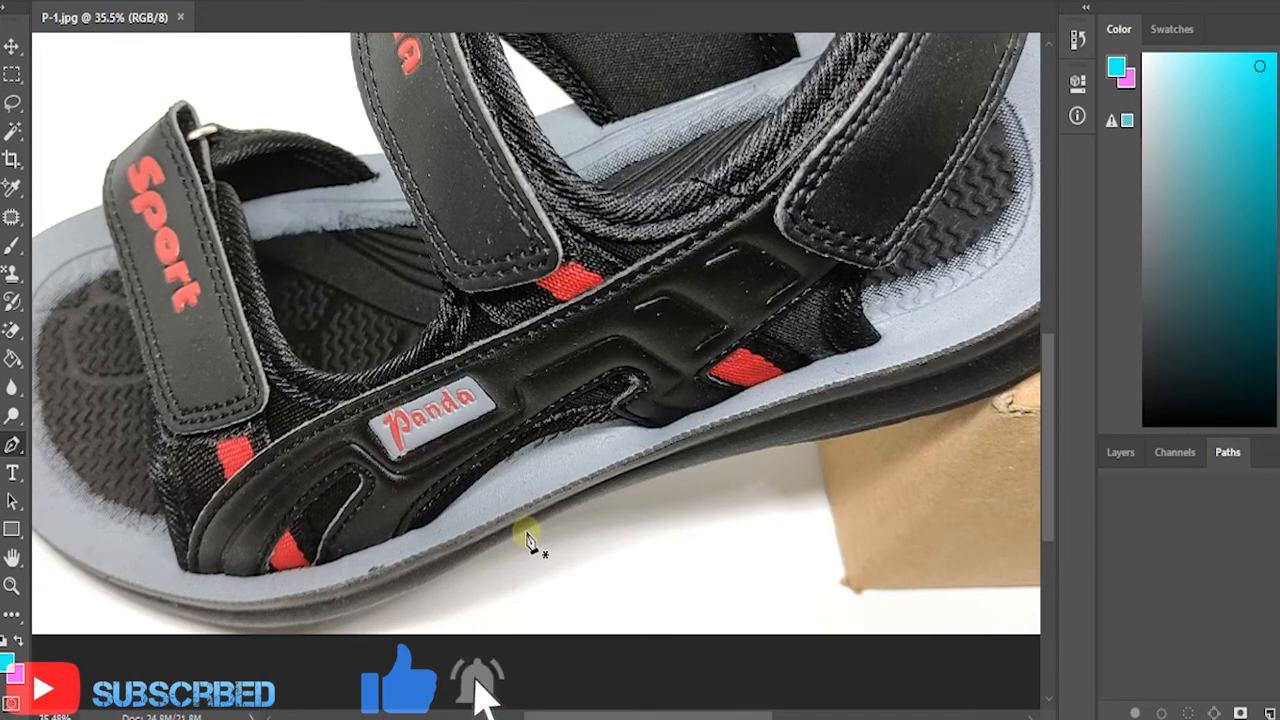
left_click(527, 532)
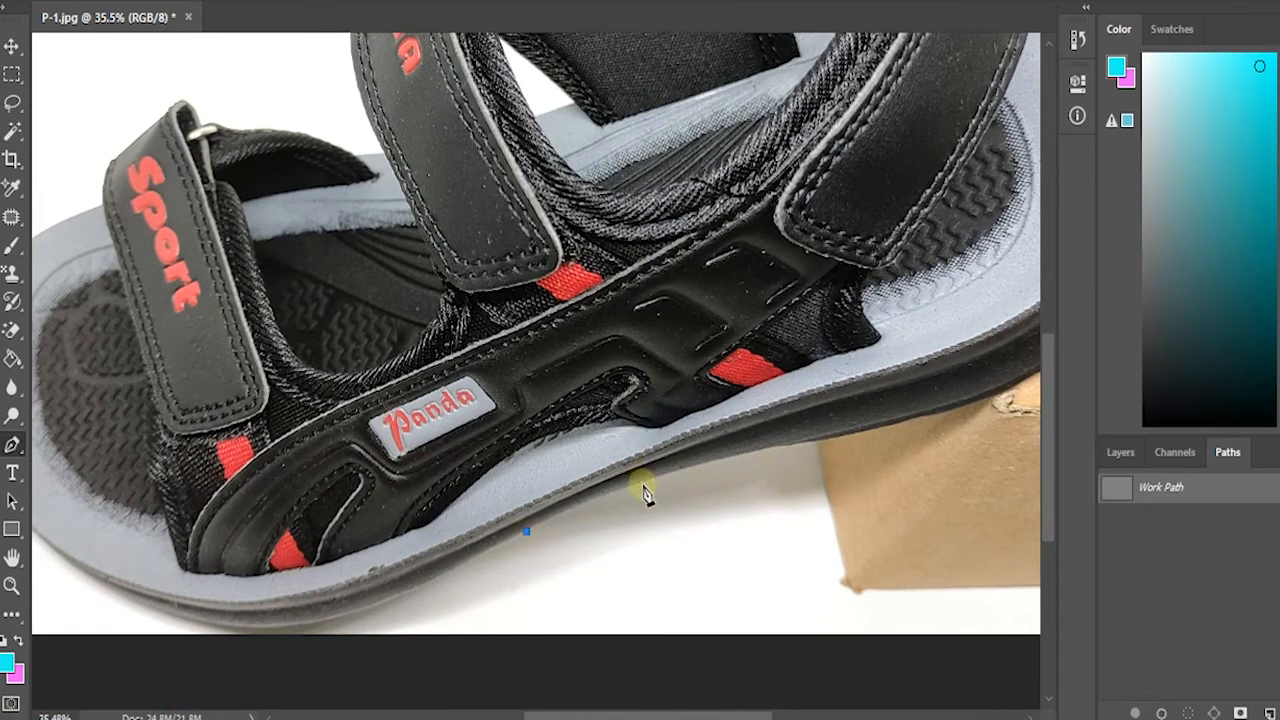
- Trace the sole's lower edge from the start point to the cardboard box with three curved anchors, removing each one's outgoing handle
left_click_drag(650, 482, 671, 485)
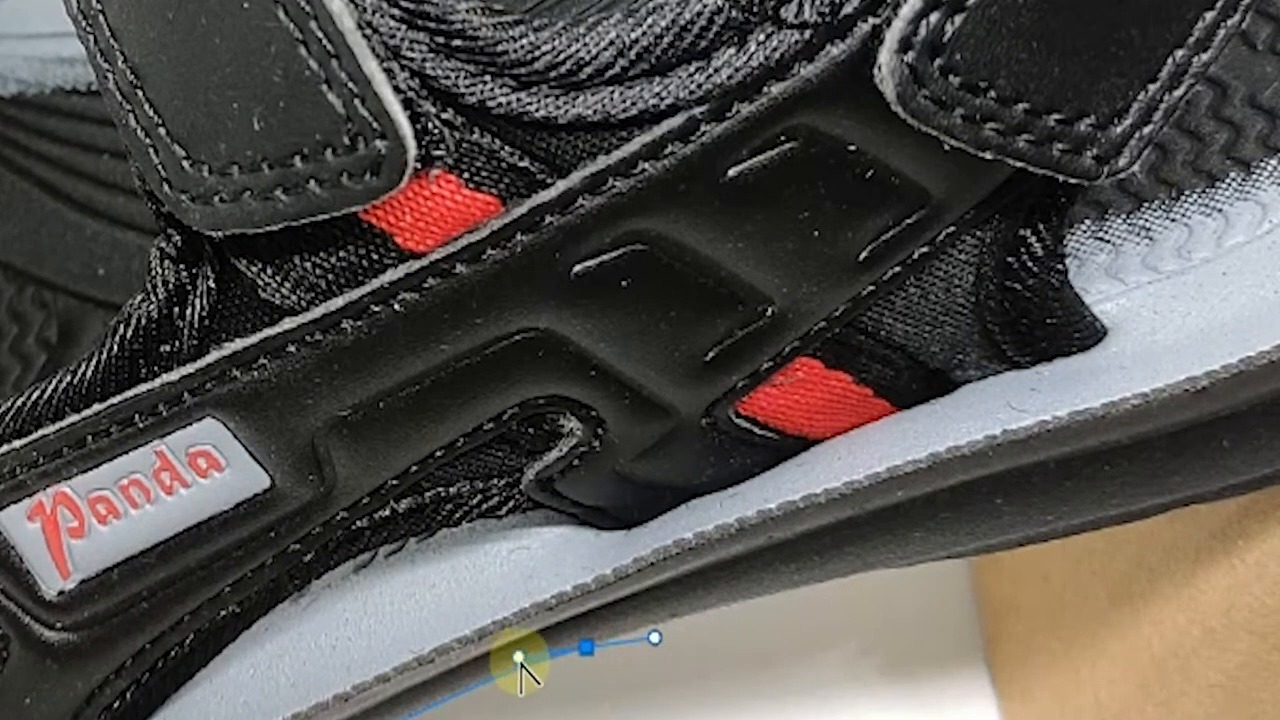
left_click(586, 648)
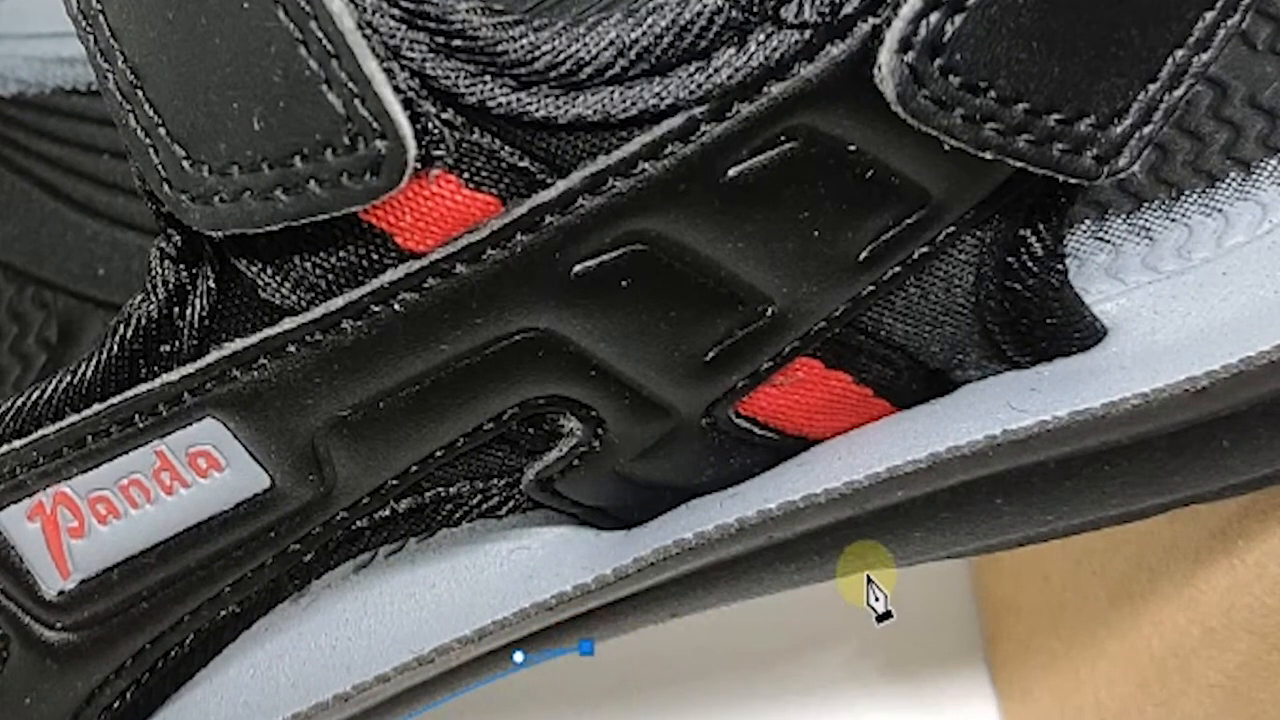
left_click_drag(867, 578, 888, 585)
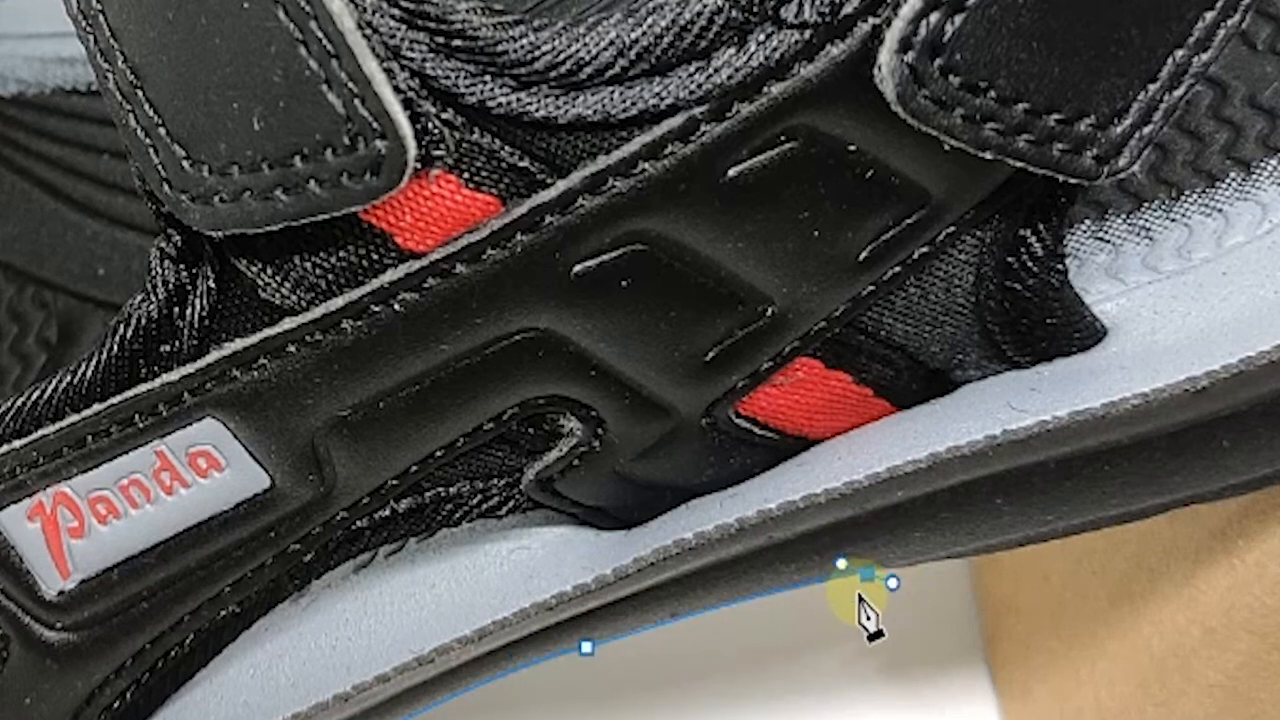
left_click(866, 576)
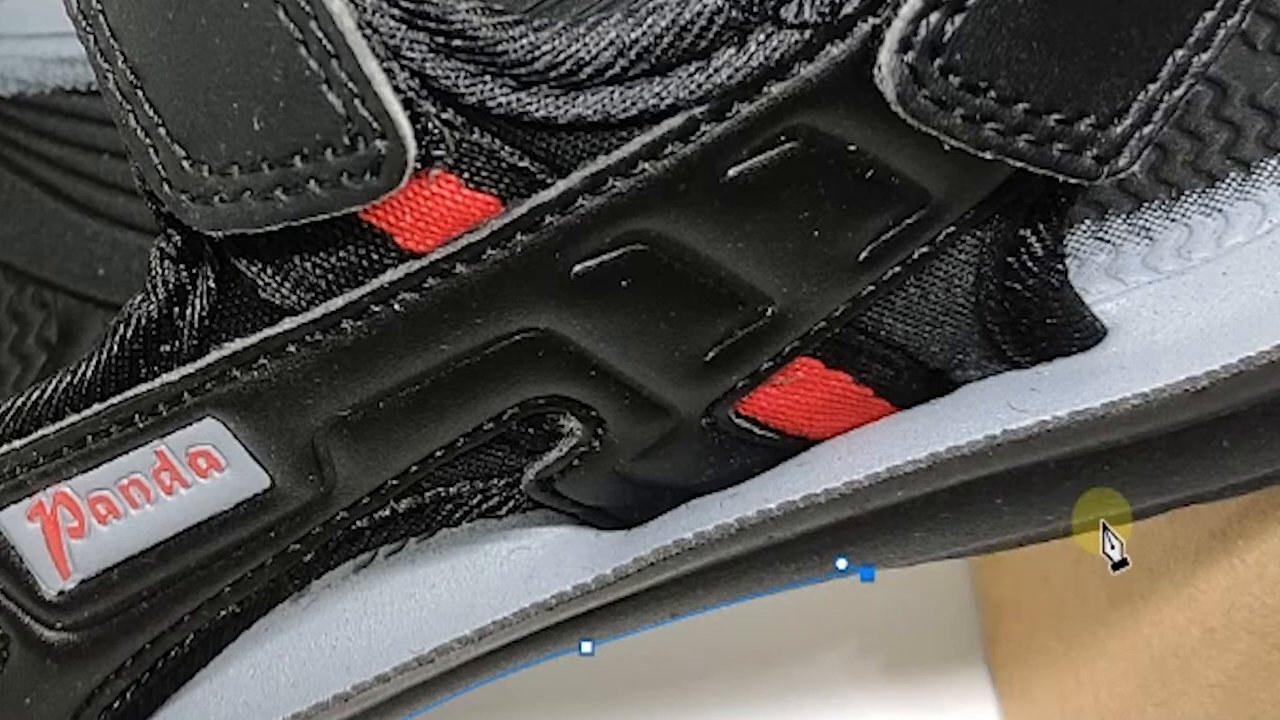
left_click_drag(1103, 523, 1148, 526)
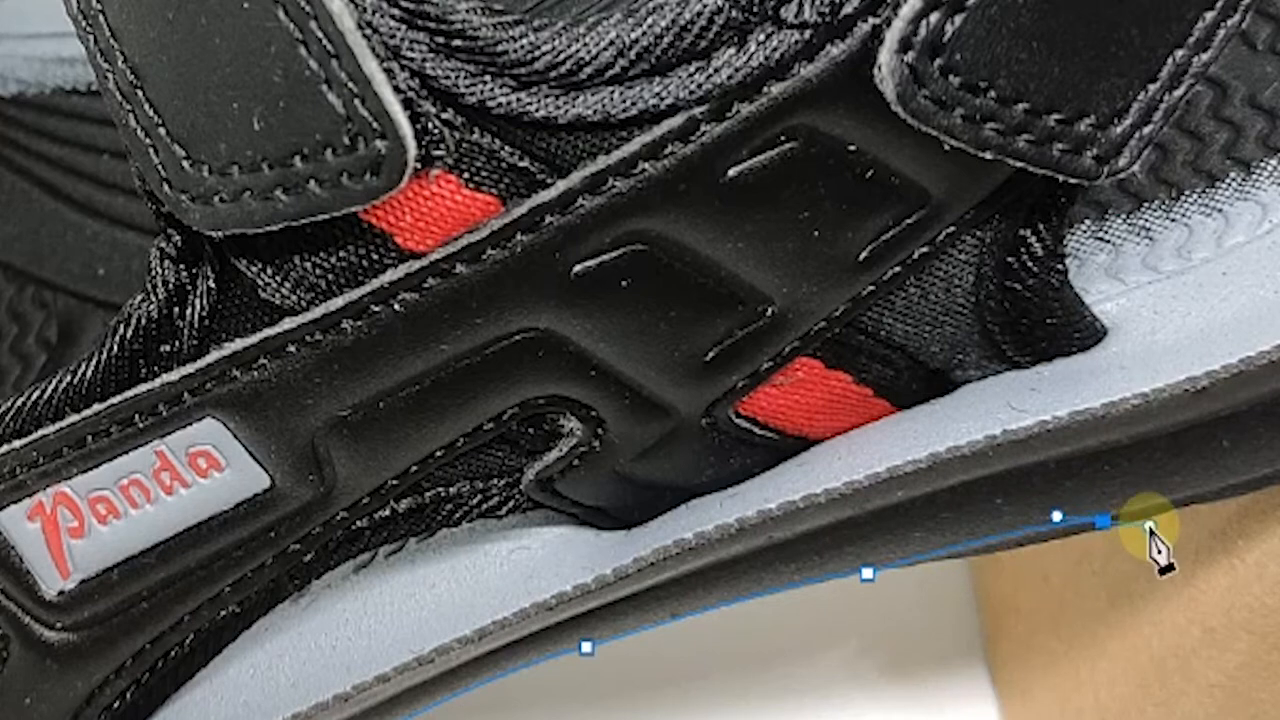
left_click(1103, 525, "alt")
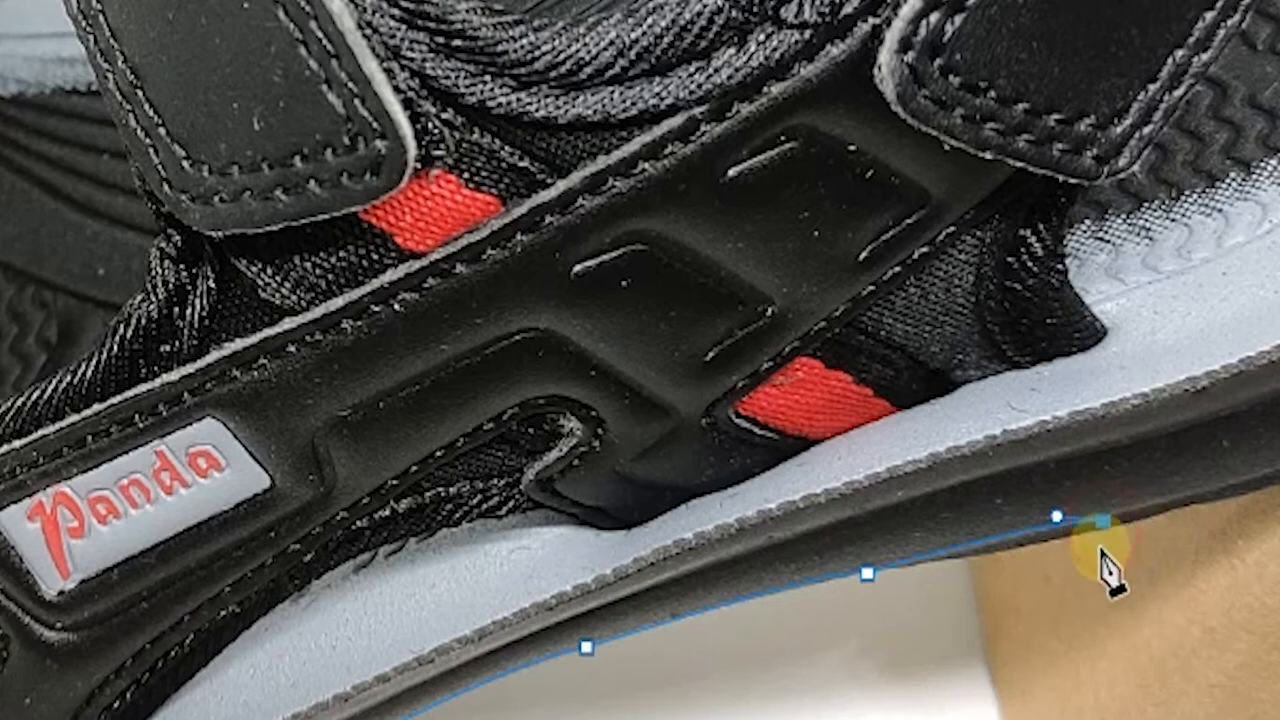
- Continue the path along the sole's lower edge to the box's upper corner and remove the new anchor's outgoing handle
scroll(1115, 565, "down", 3)
scroll(957, 686, "down", 3)
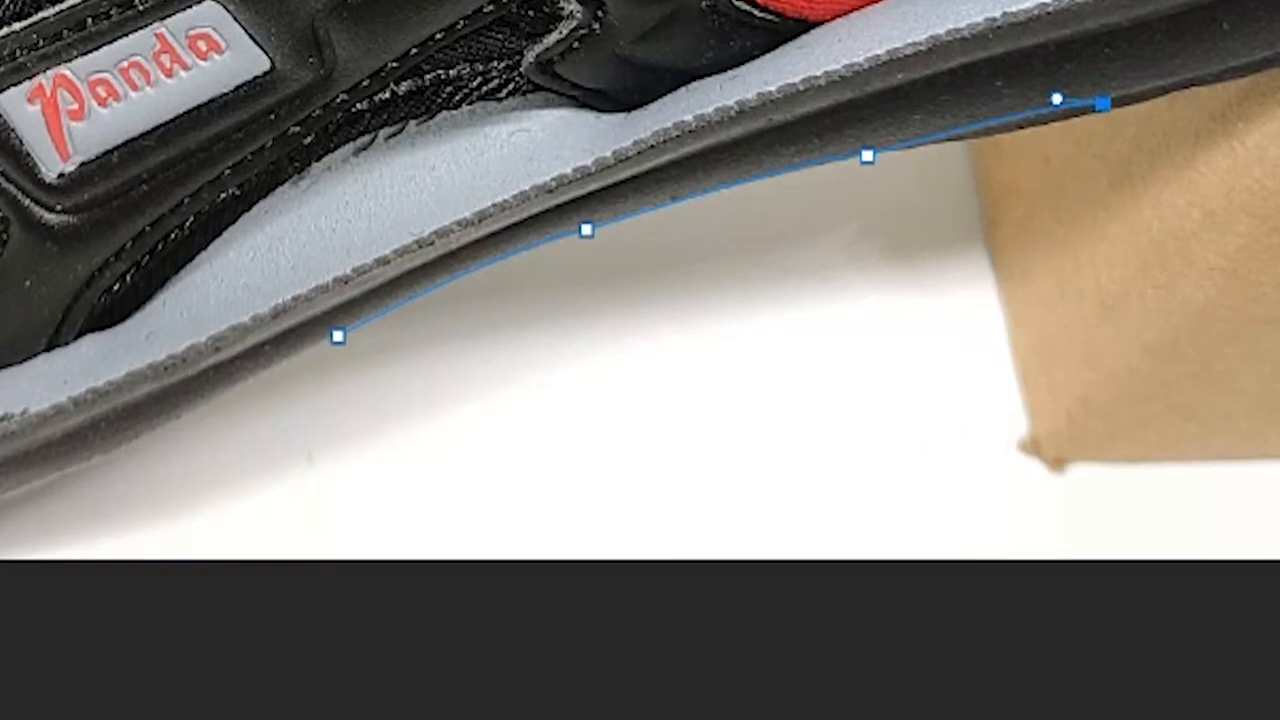
scroll(640, 300, "right", 7)
scroll(586, 697, "up", 4)
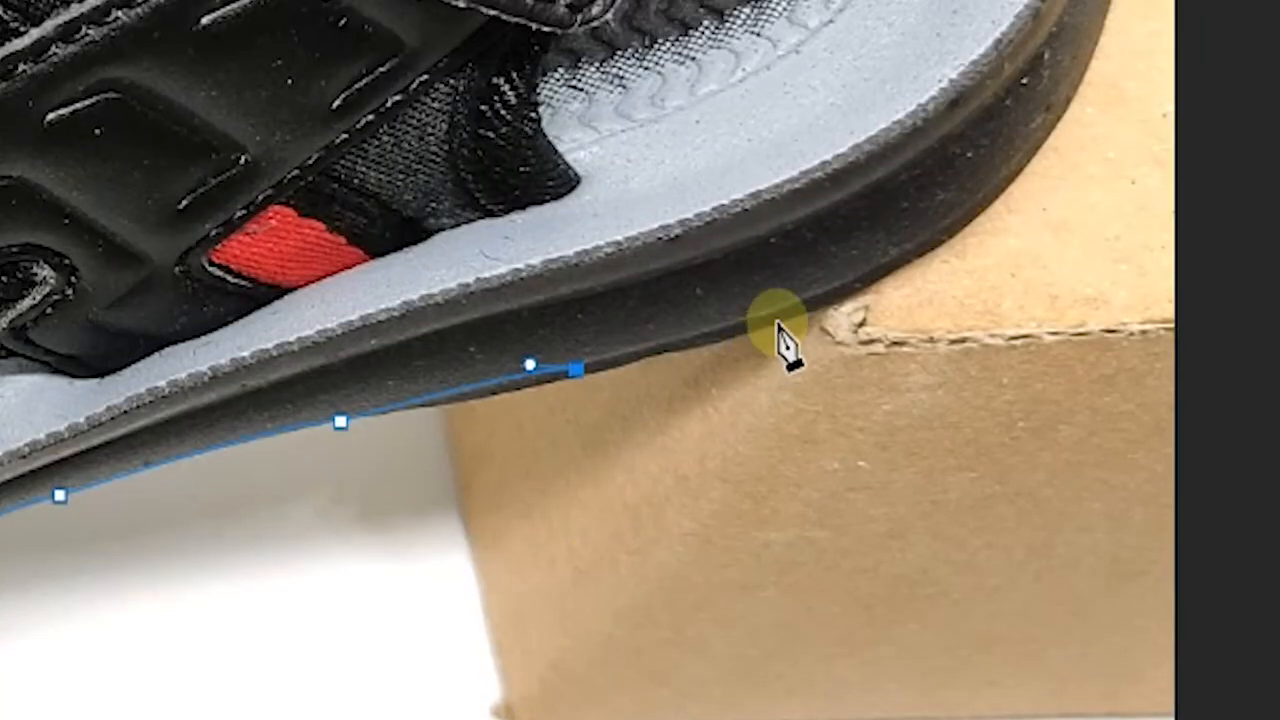
left_click_drag(851, 281, 902, 253)
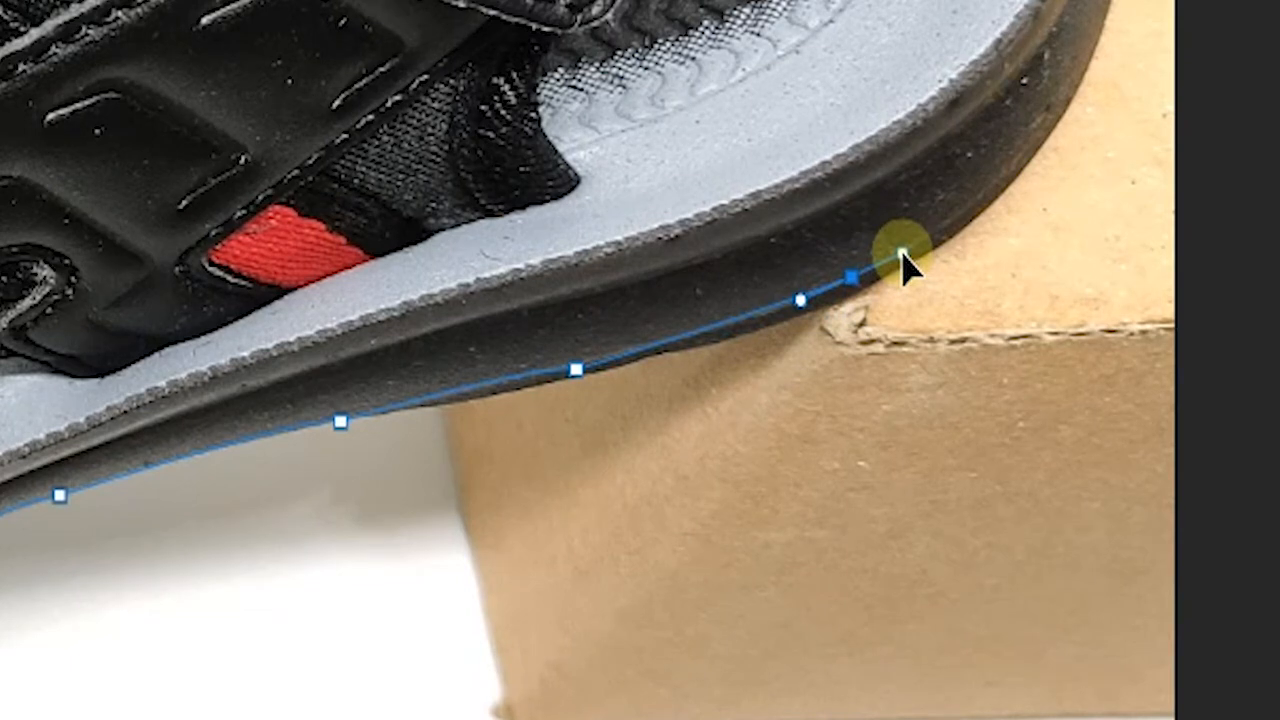
left_click(852, 278, "alt")
- Trace the path around the heel's curved edge up to where the sole meets the rear Sport strap
scroll(854, 280, "up", 2)
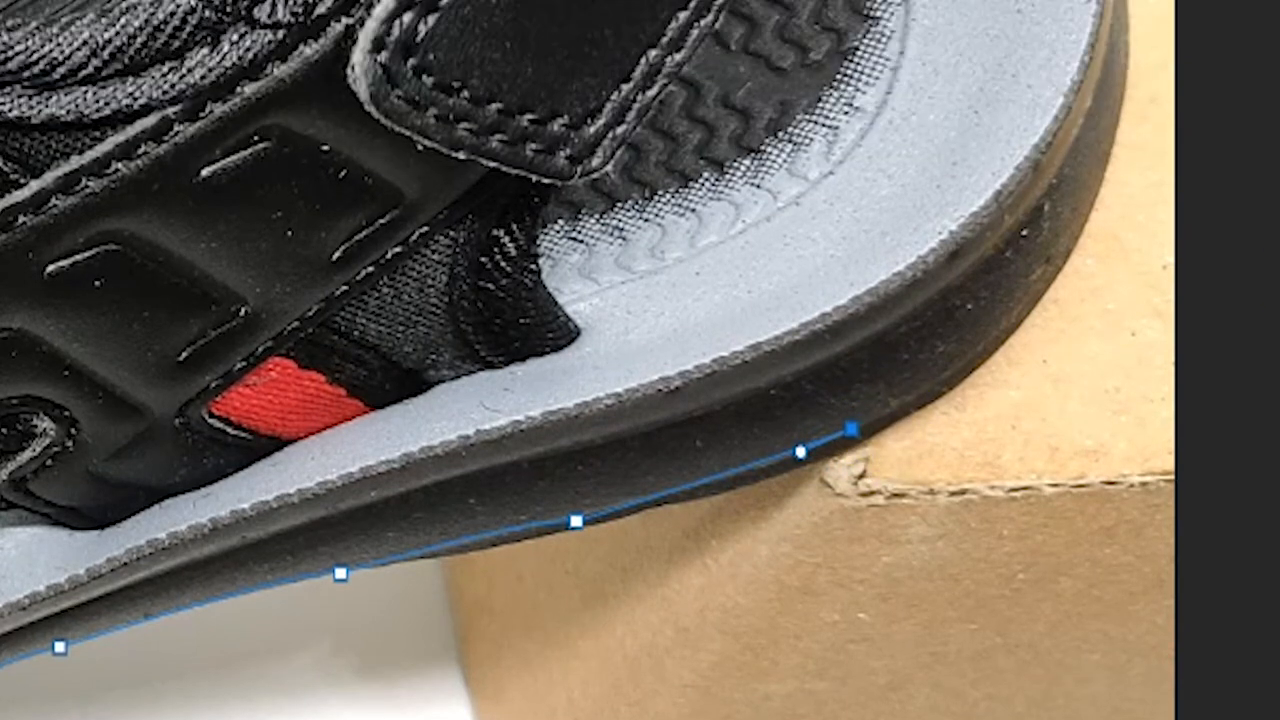
left_click(1123, 100)
left_click_drag(1123, 100, 1110, 302)
left_click_drag(1136, 0, 912, 110)
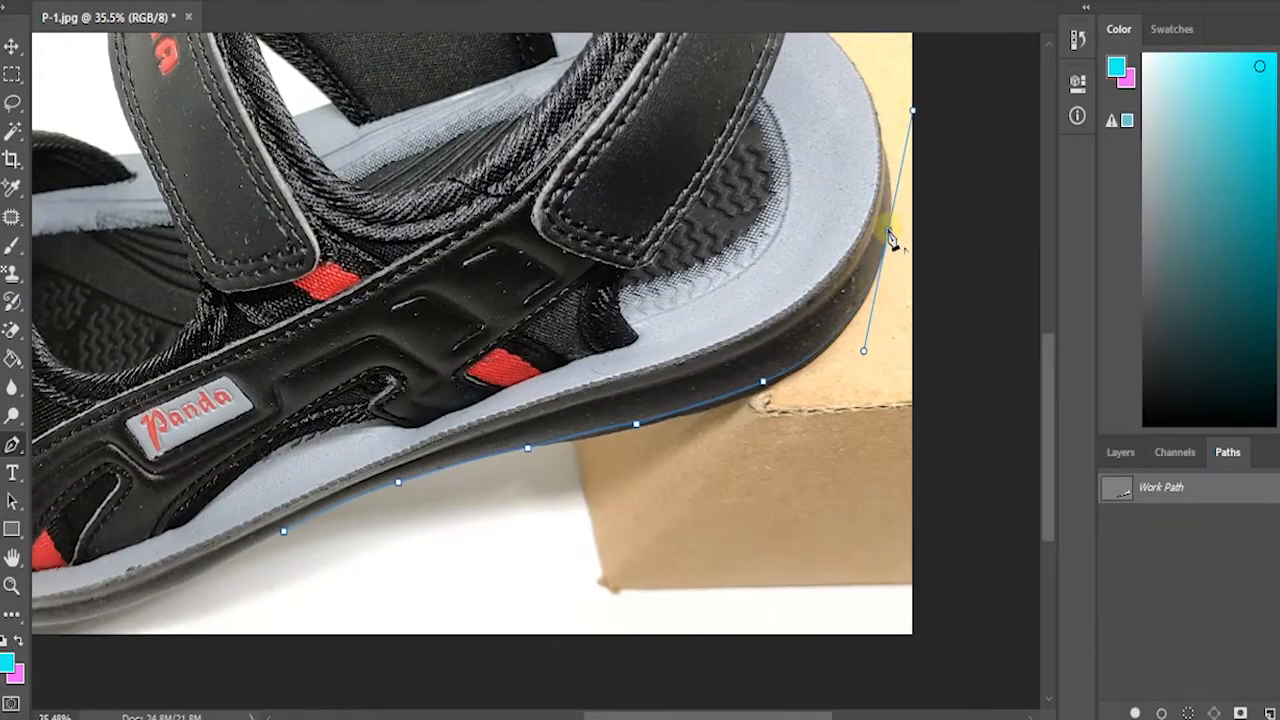
scroll(892, 240, "up", 5)
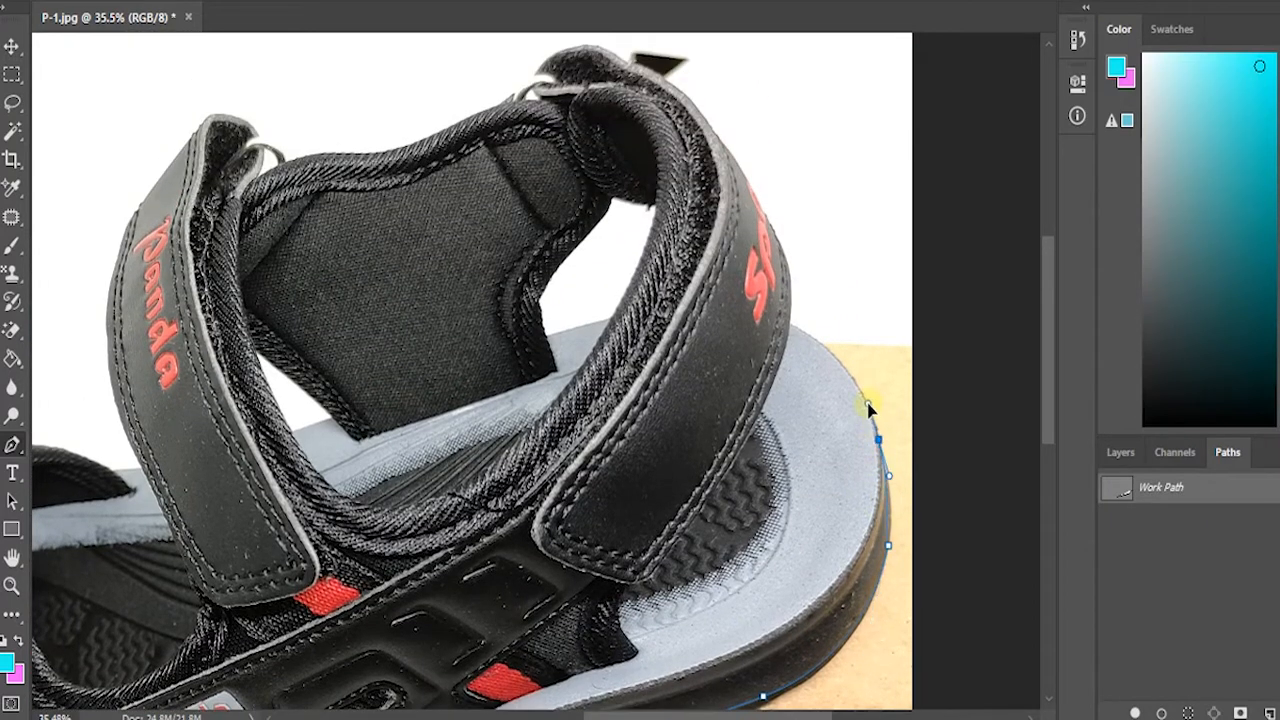
scroll(880, 450, "up", 3)
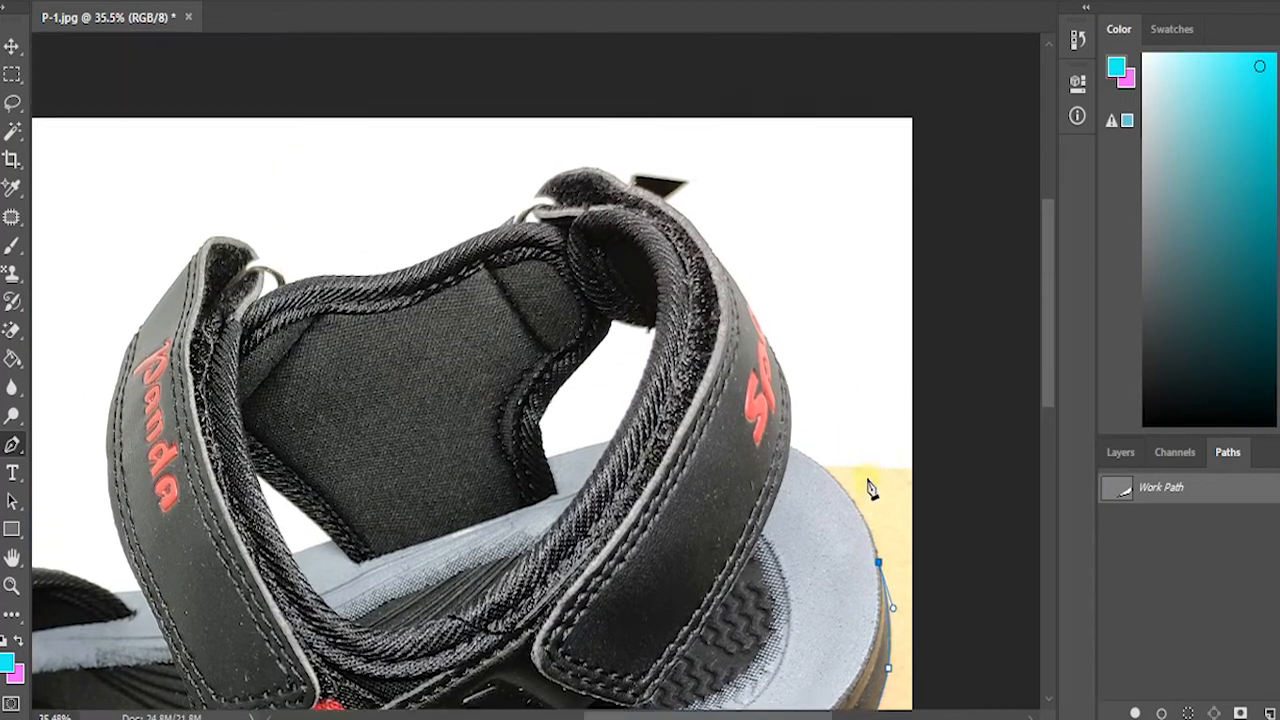
left_click(855, 628)
left_click_drag(790, 569, 765, 565)
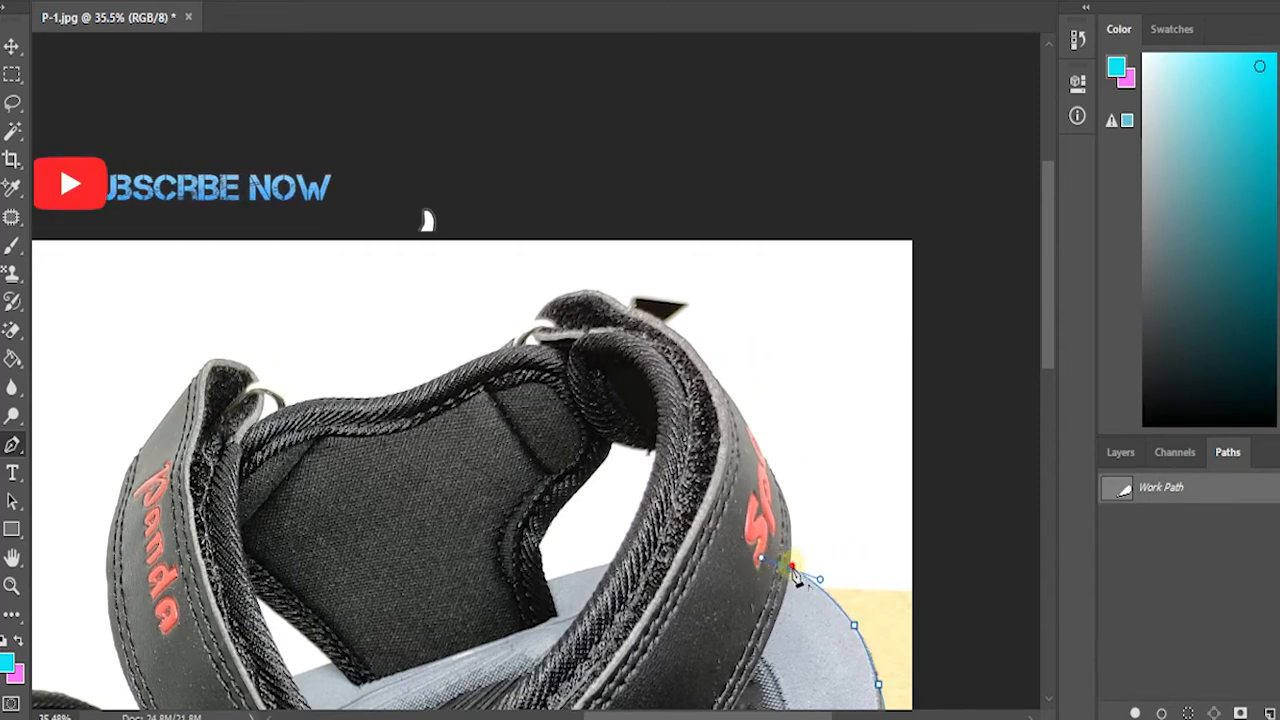
- Trace the outer edge of the rear Sport strap with curved anchors up to the black triangular tip
left_click_drag(790, 517, 790, 489)
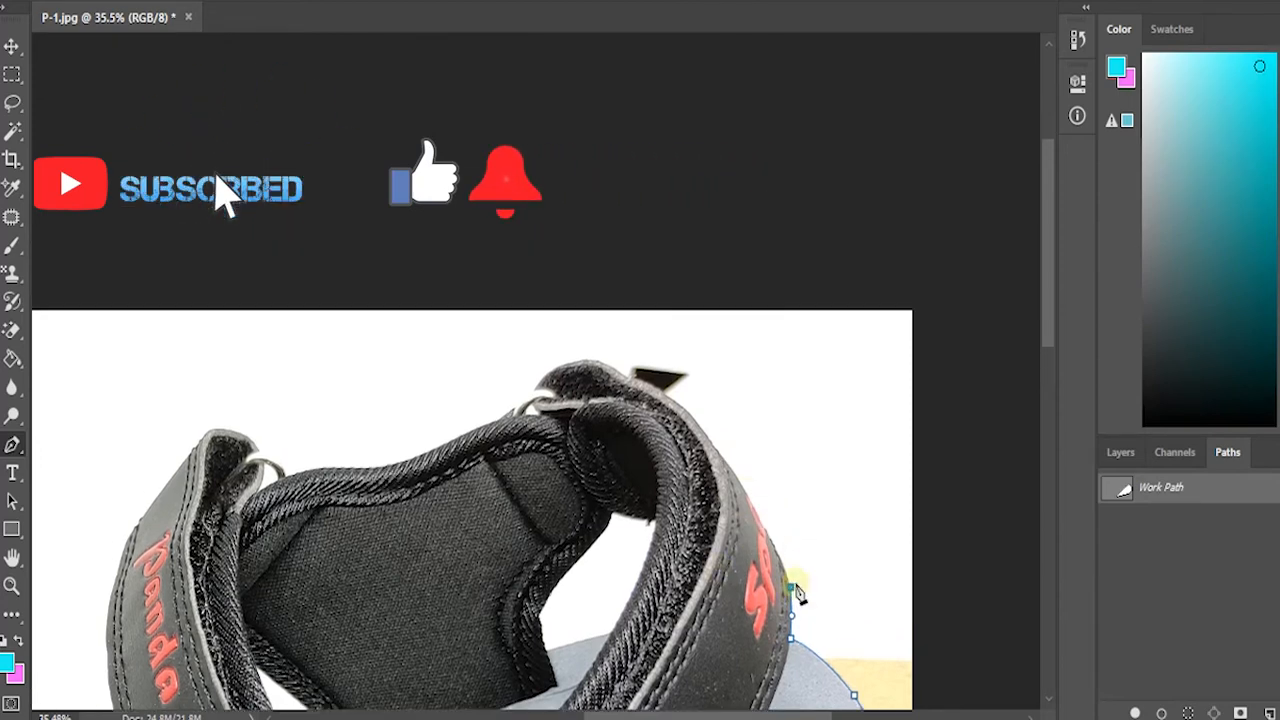
scroll(760, 520, "up", 3)
left_click_drag(784, 511, 633, 388)
left_click(784, 512, "alt")
scroll(784, 510, "up", 3)
left_click(685, 457, "alt")
scroll(685, 457, "up", 4)
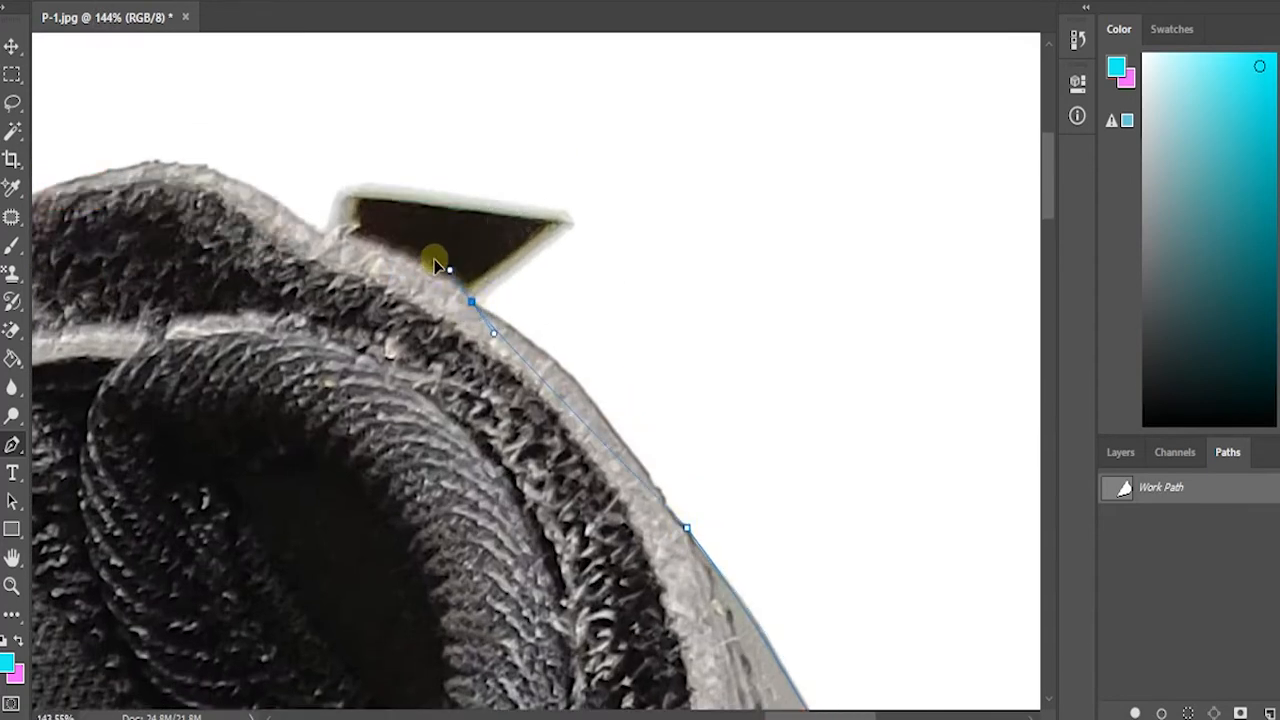
left_click(349, 216)
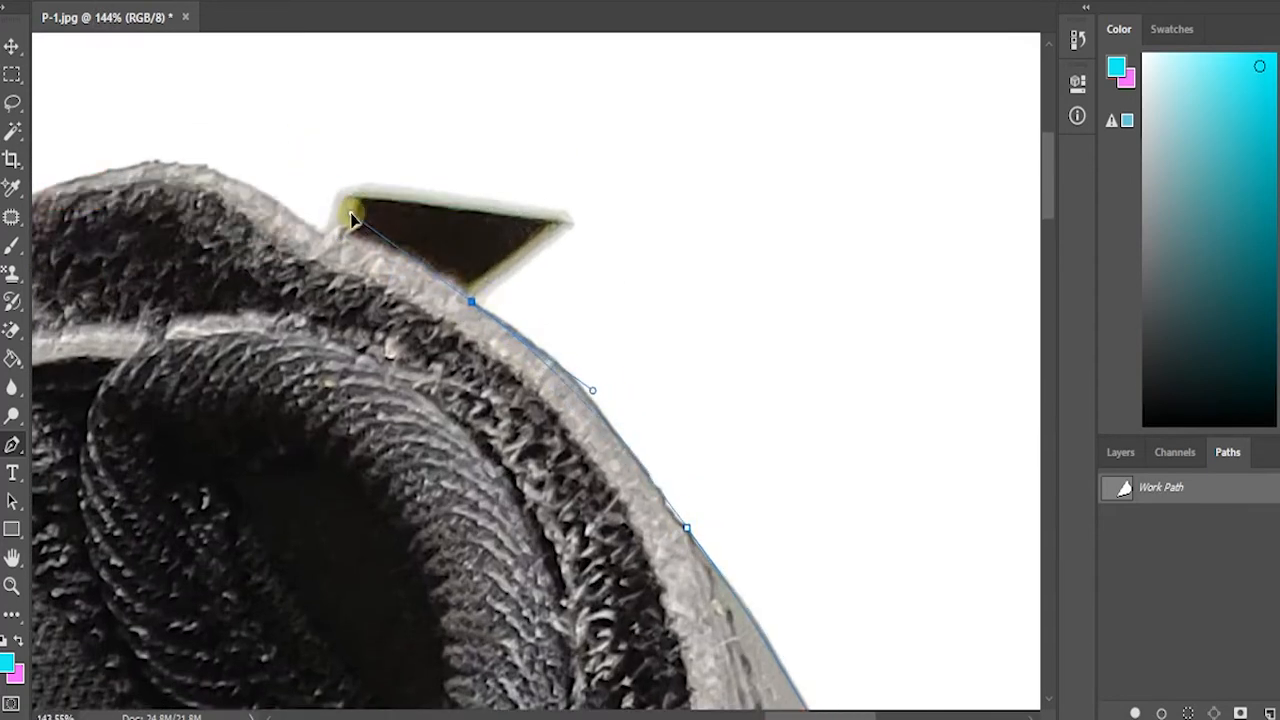
- Outline the black triangular tip with straight segments and curve the path back onto the top of the rear strap
left_click(570, 221)
left_click(353, 184)
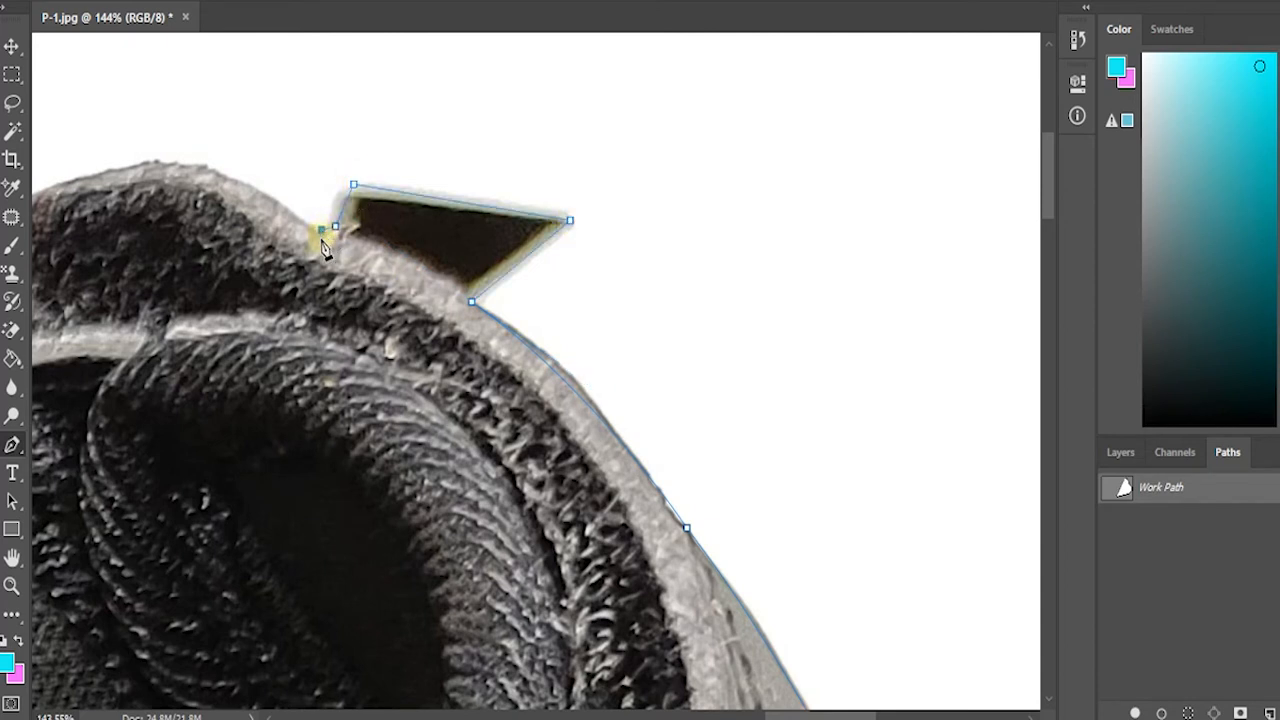
left_click_drag(203, 169, 150, 152)
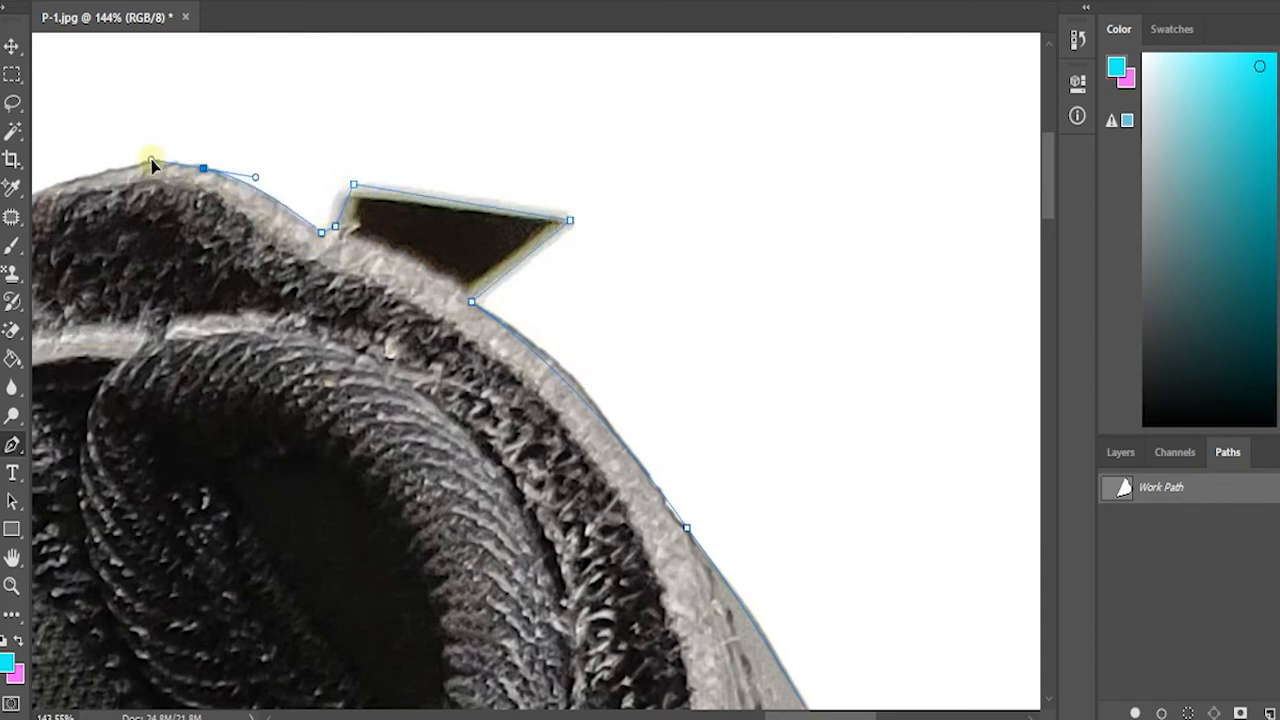
- Trace over the rounded top of the rear strap down to the edge beside its metal ring
scroll(203, 175, "up", 3)
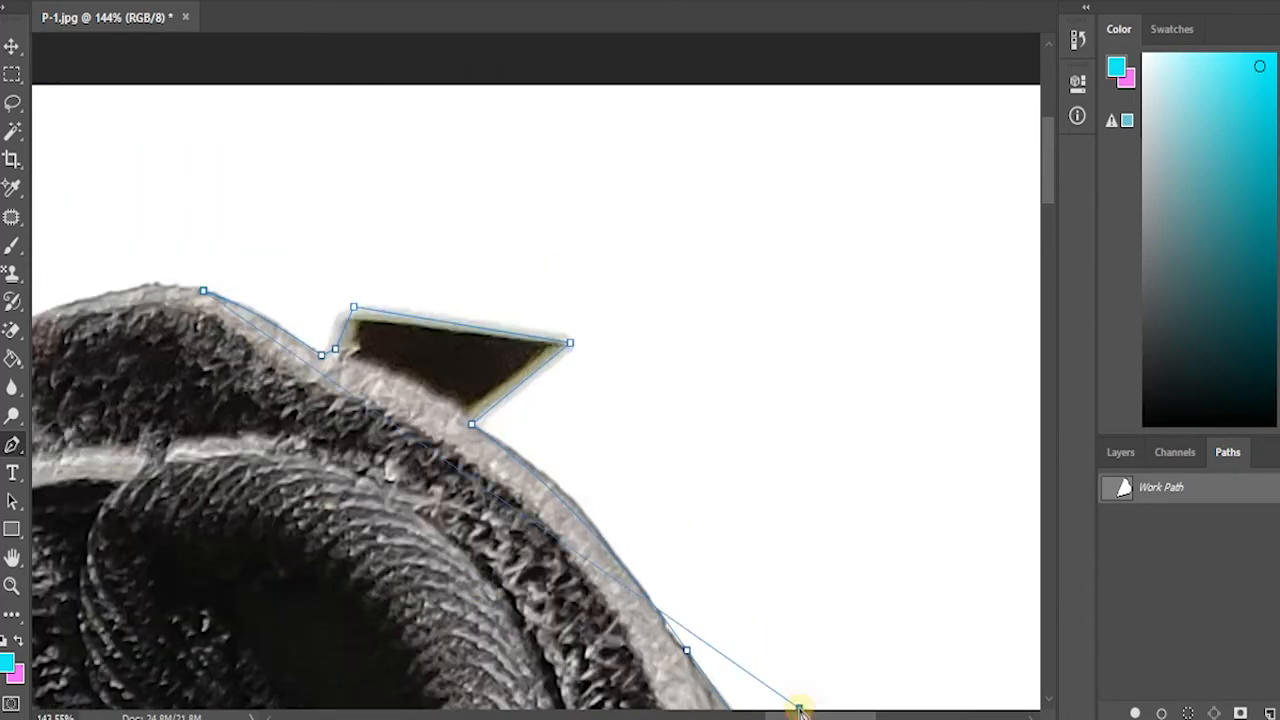
left_click(622, 716)
left_click_drag(706, 716, 773, 716)
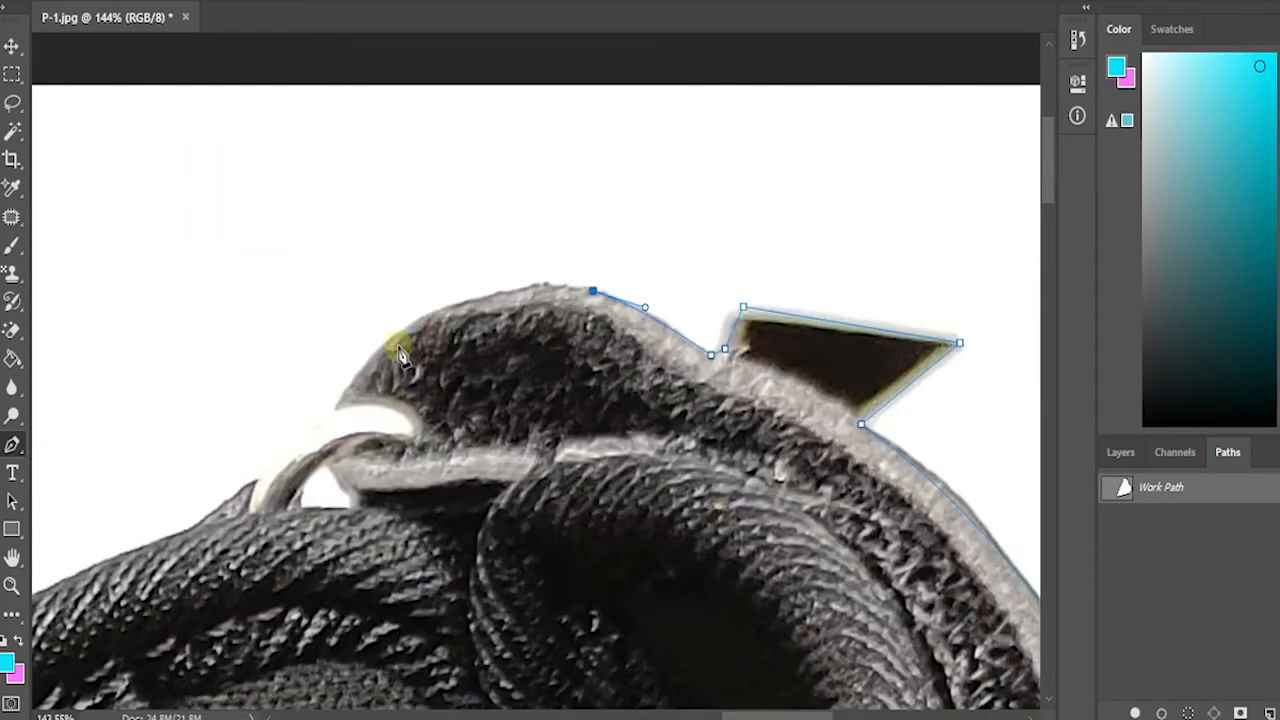
left_click_drag(413, 326, 297, 363)
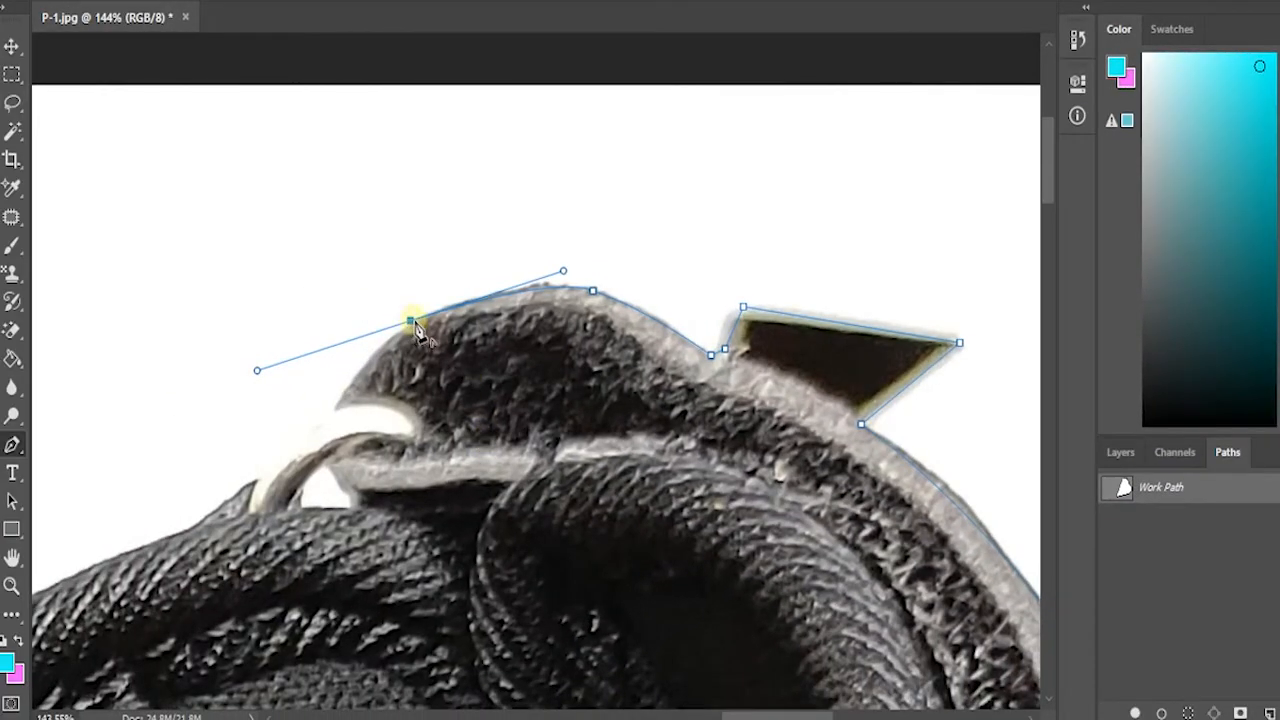
left_click(412, 322, "alt")
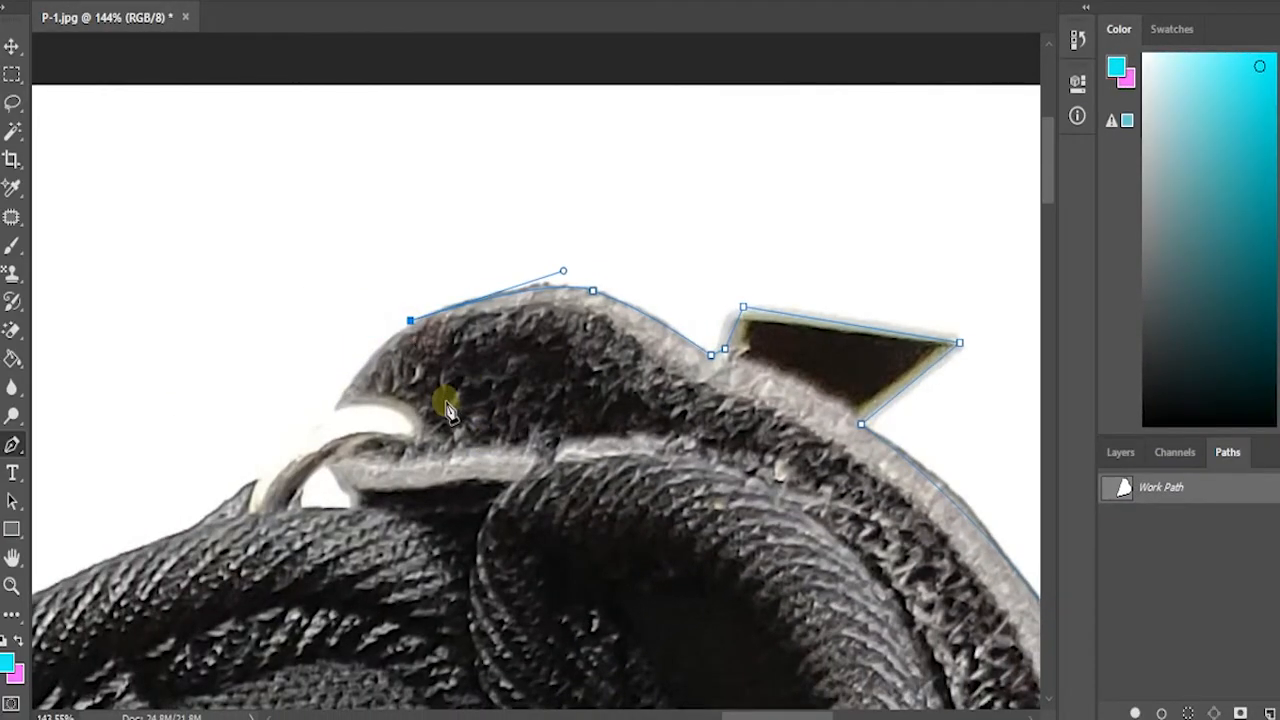
left_click_drag(316, 447, 311, 459)
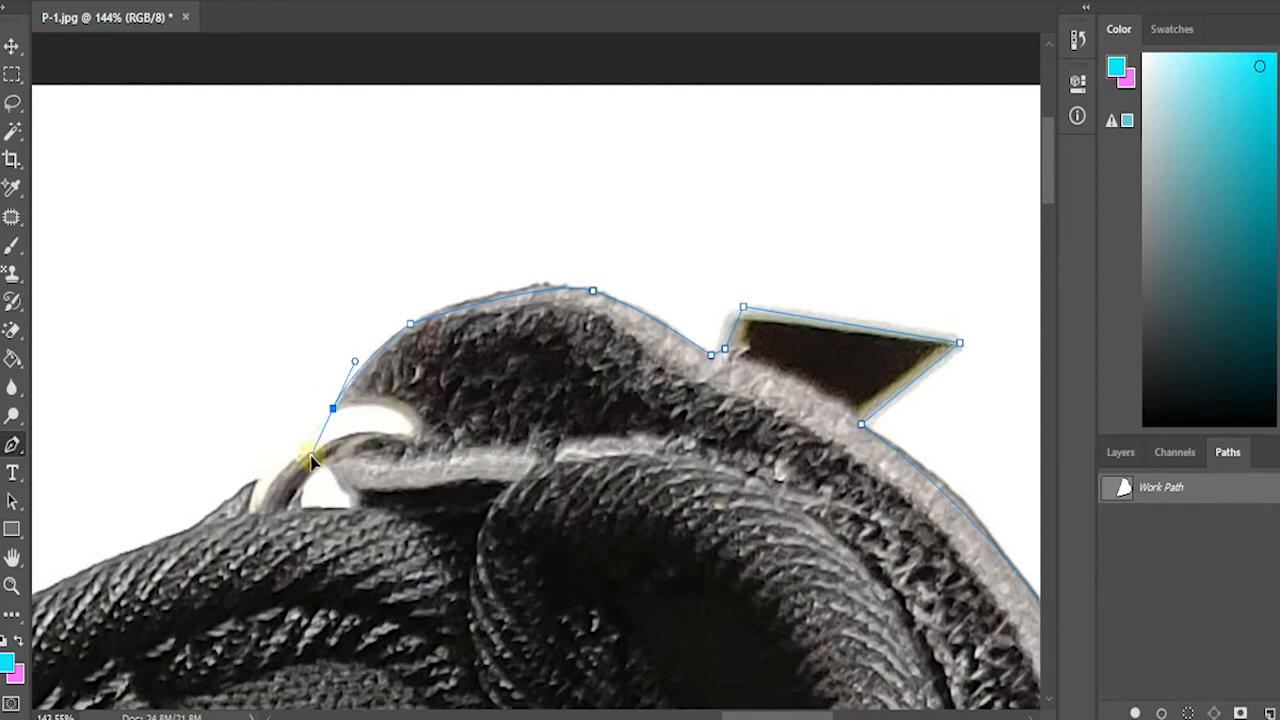
- Carry the path around the outside of the rear strap's metal ring to the padded collar, removing the outgoing handles
left_click_drag(298, 456, 243, 537)
left_click(298, 455, "alt")
left_click(257, 508, "alt")
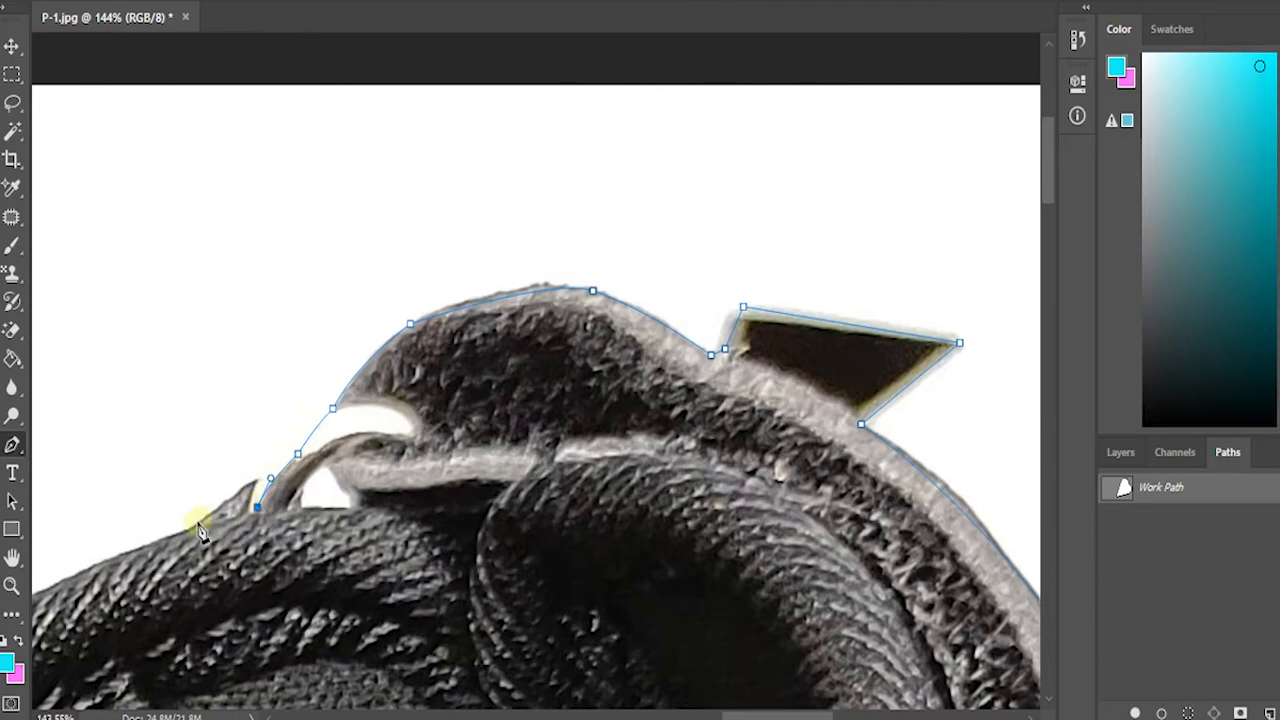
- Trace the padded collar's top edge with curved anchors from the rear strap to the metal ring of the middle Panda strap
scroll(286, 500, "down", 4)
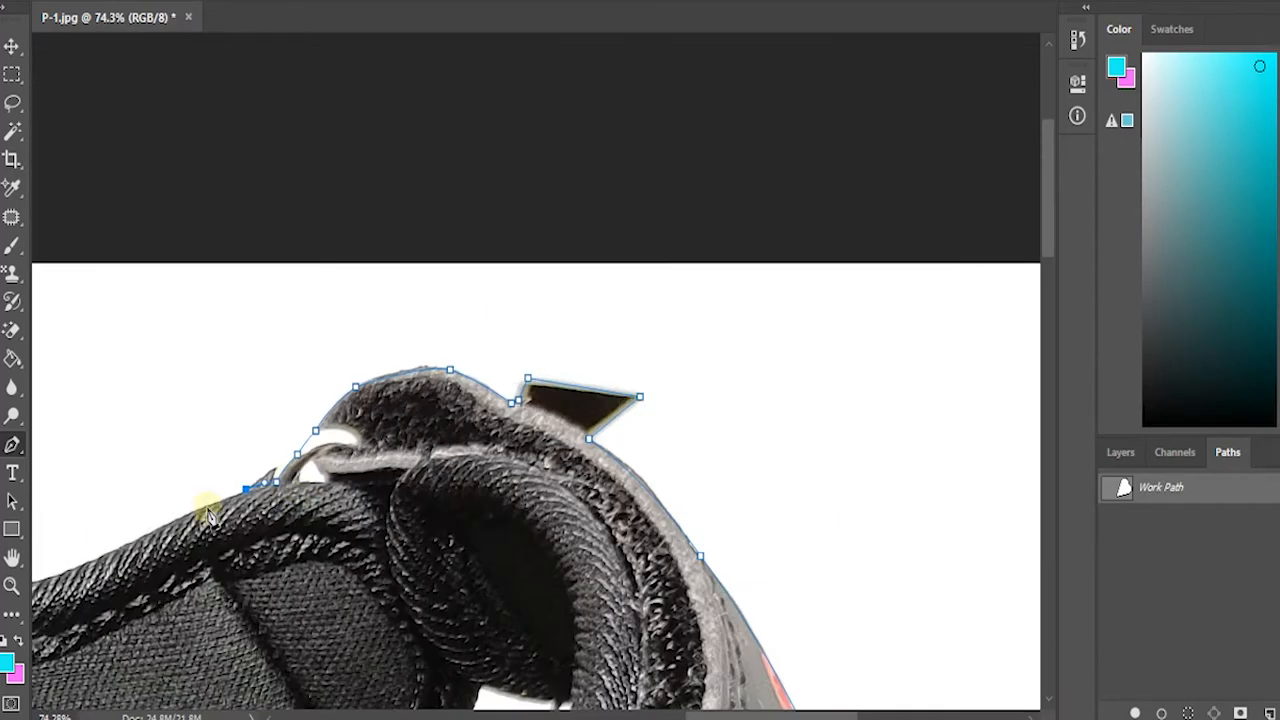
scroll(775, 505, "down", 2)
left_click_drag(750, 715, 719, 715)
scroll(785, 600, "up", 4)
left_click_drag(655, 455, 551, 486)
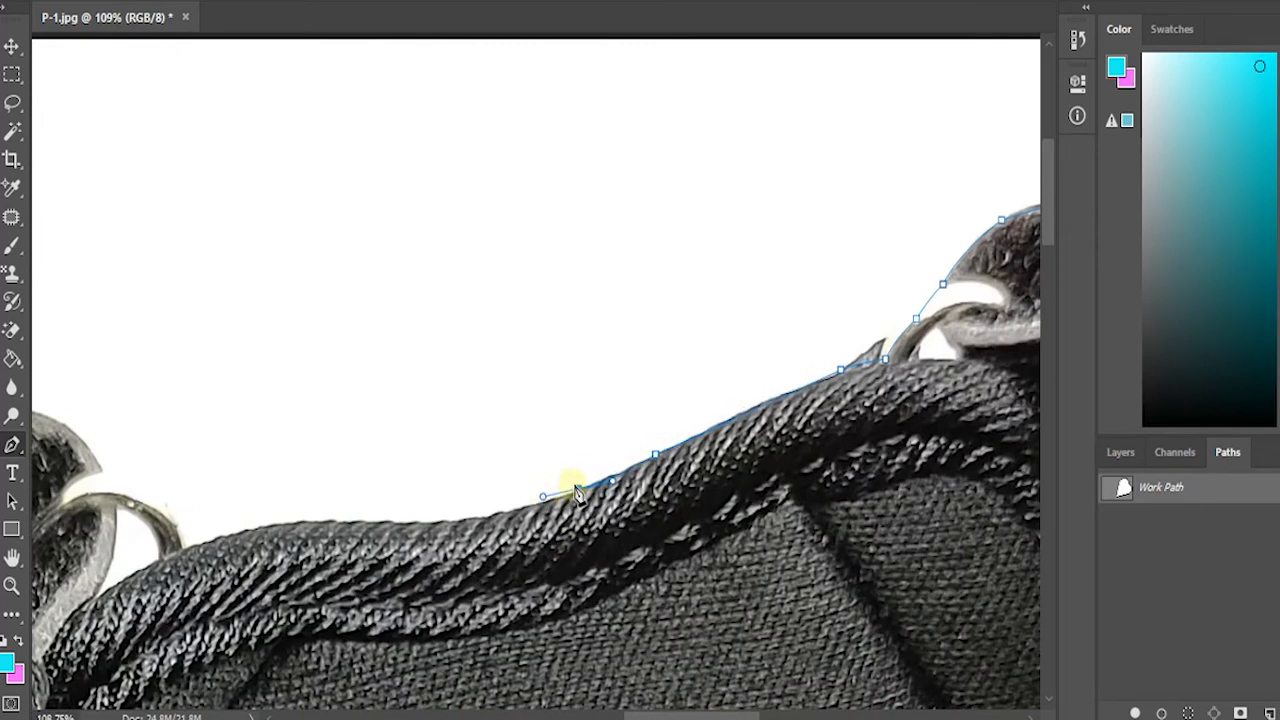
left_click_drag(472, 519, 440, 525)
left_click_drag(332, 522, 303, 514)
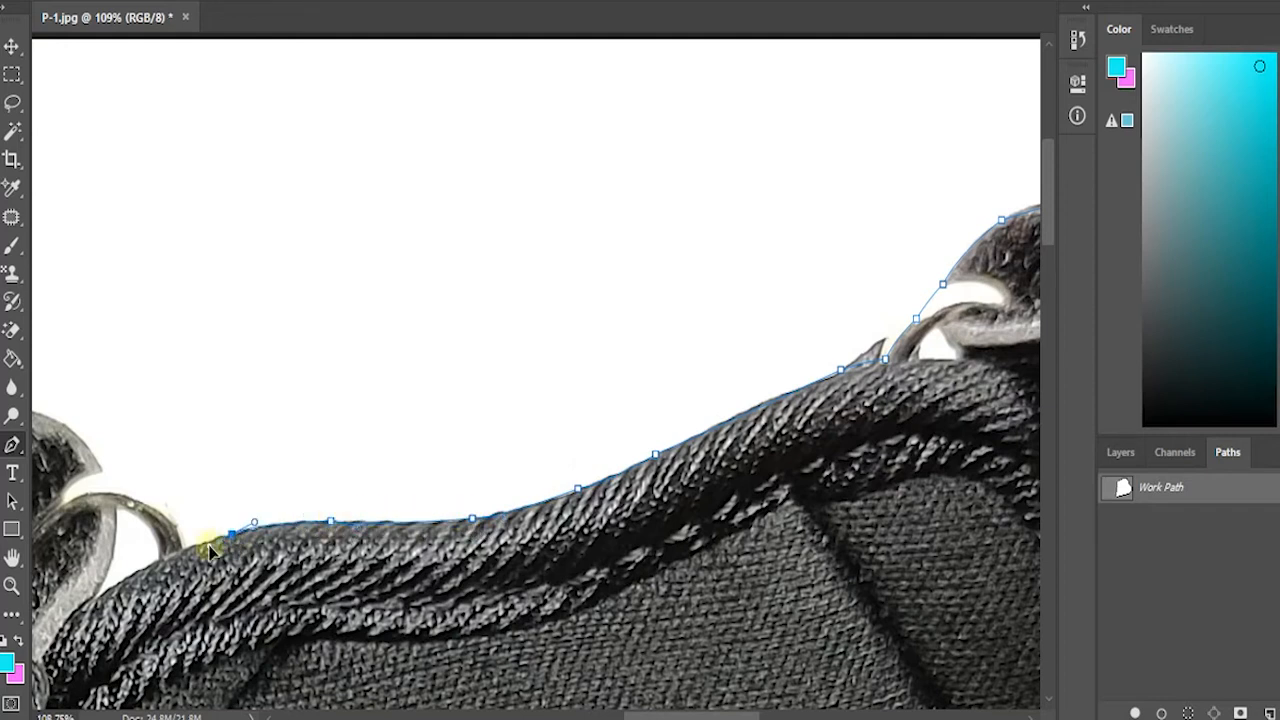
left_click_drag(187, 549, 173, 563)
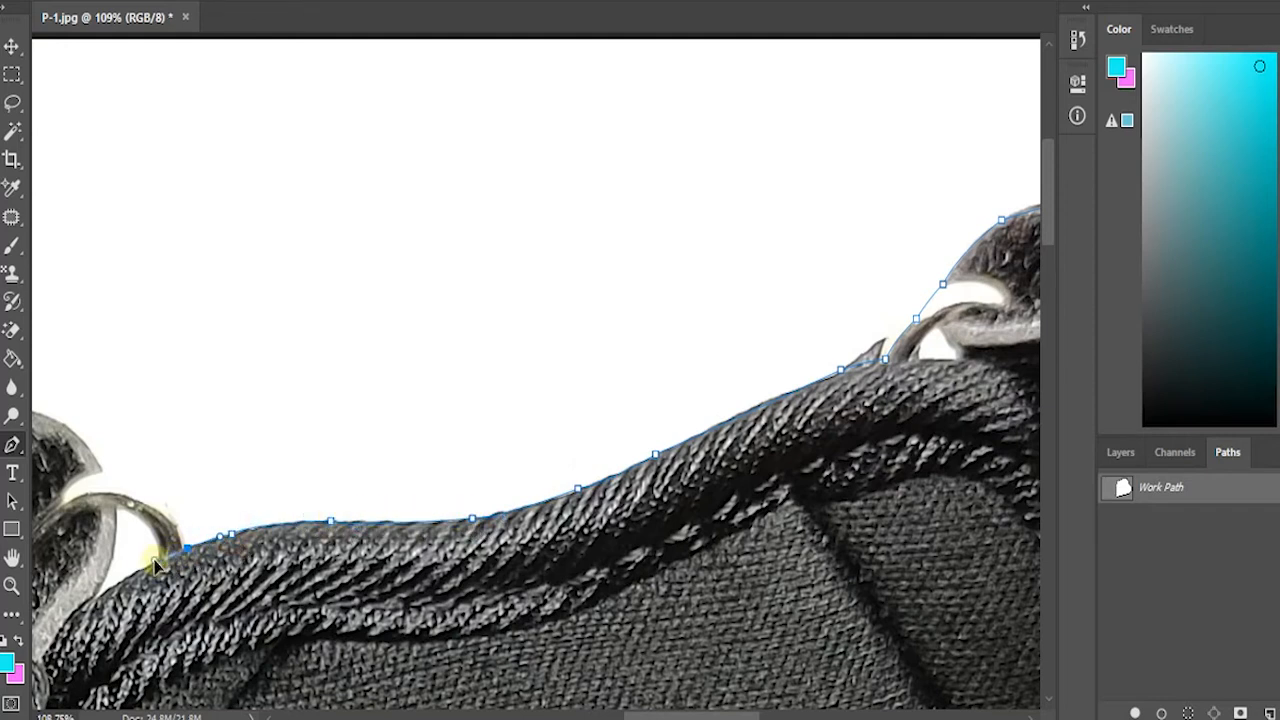
- Carry the path over the middle strap's metal ring and around its rounded top to the stitched edge, removing outgoing handles
left_click_drag(143, 485, 118, 485)
left_click(143, 485, "alt")
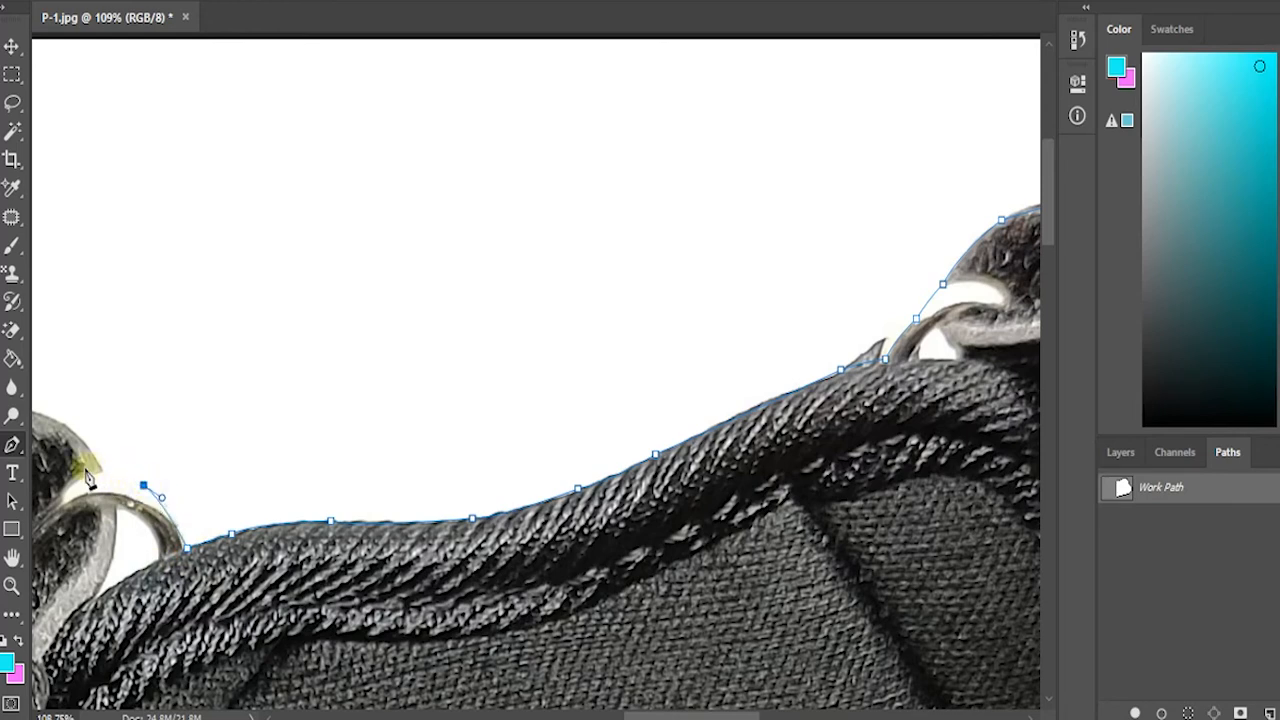
scroll(101, 478, "left", 6)
left_click_drag(628, 405, 565, 399)
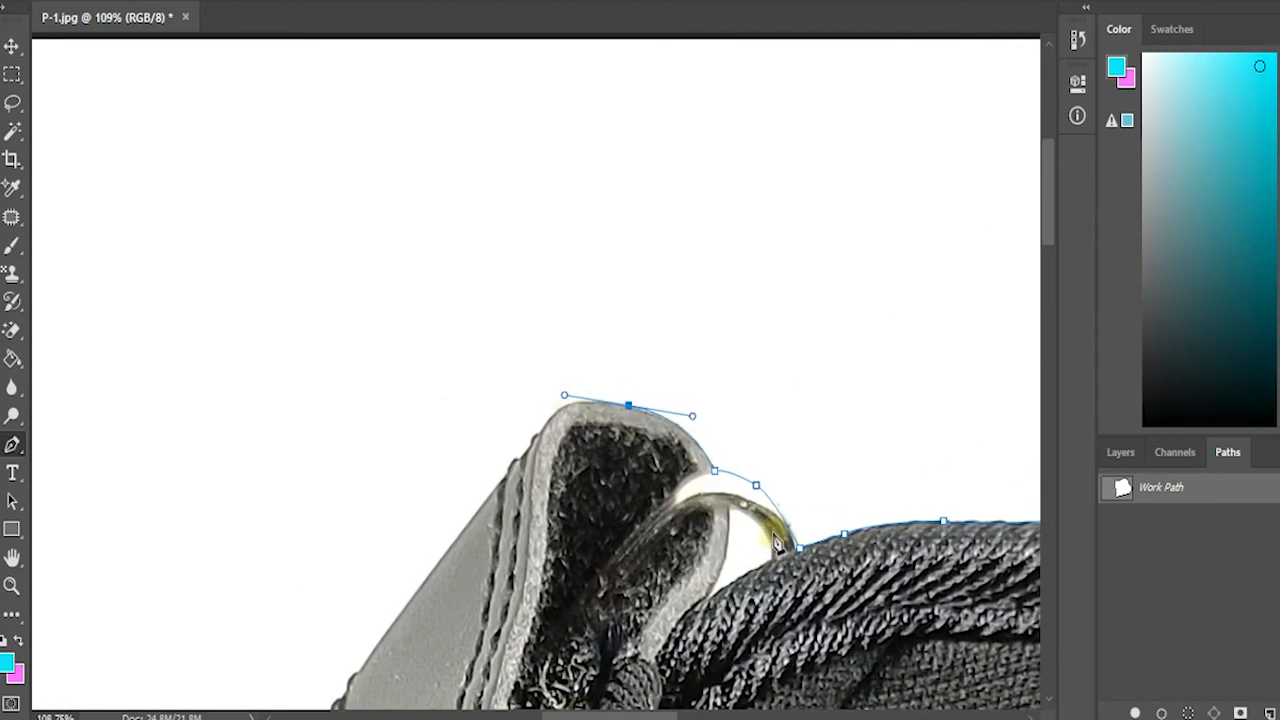
left_click(628, 405, "alt")
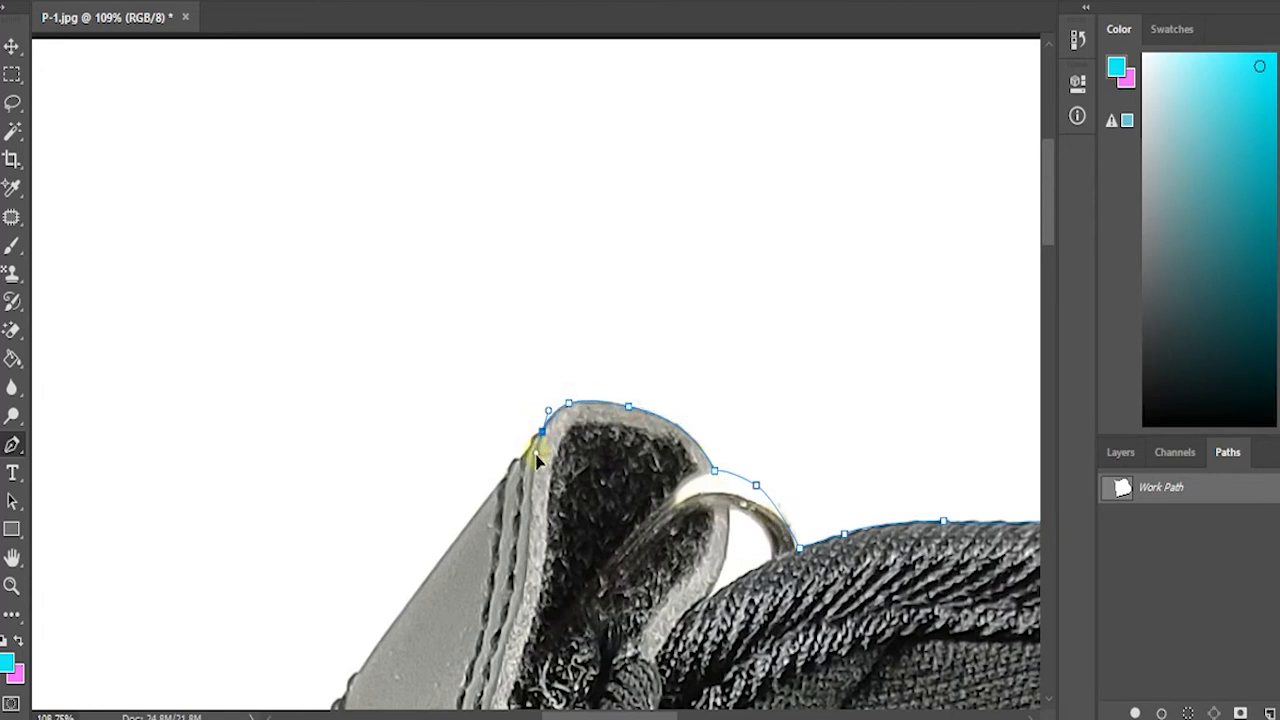
mouse_move(534, 462)
left_mouse_down()
mouse_move(523, 462)
mouse_move(540, 436)
mouse_move(529, 458)
left_mouse_up()
key("ctrl+z")
left_click(541, 434, "alt")
- Trace the small stitched bumps below the rounded top of the Panda strap, nudging the new anchor onto the contour
scroll(536, 441, "up", 7)
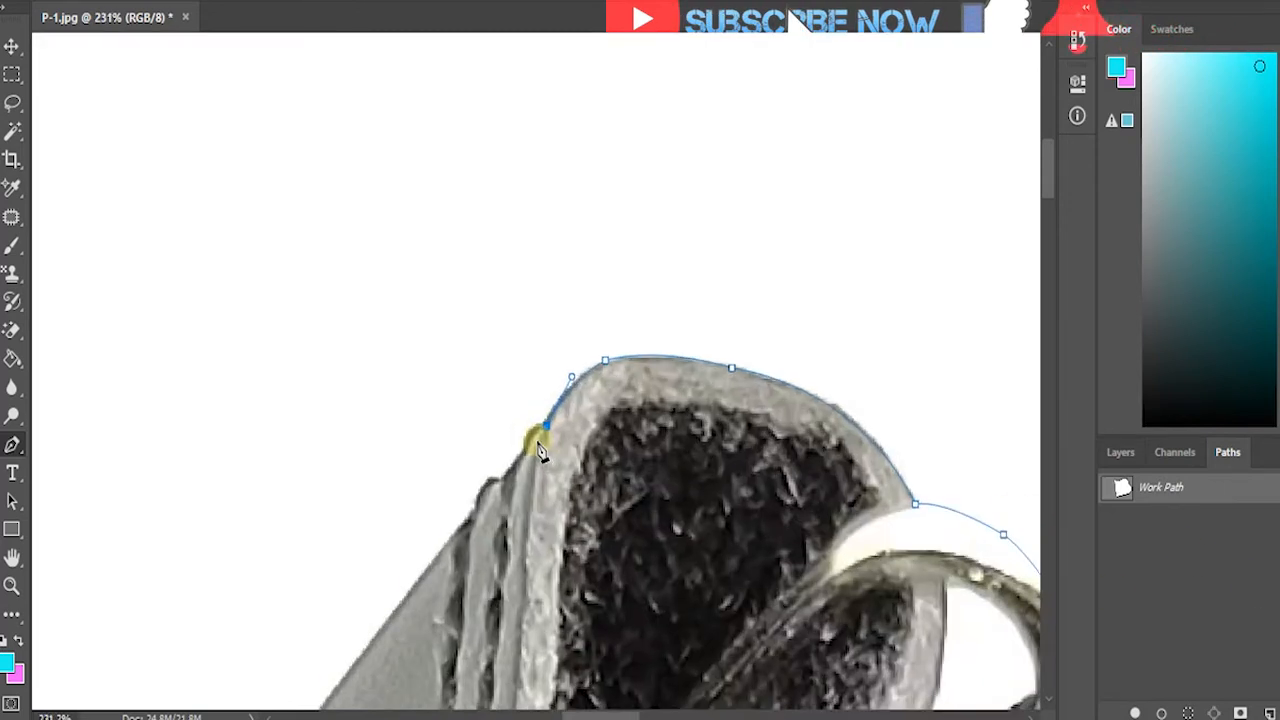
left_click_drag(519, 422, 518, 437)
key("Down")
key("Down")
key("Down")
key("Down")
key("Down")
key("Left")
key("Left")
key("Left")
key("Left")
key("Left")
key("Left")
key("Left")
key("Right")
key("Right")
key("Right")
key("Right")
key("Right")
key("Right")
key("Up")
key("Up")
key("Up")
key("Up")
key("Up")
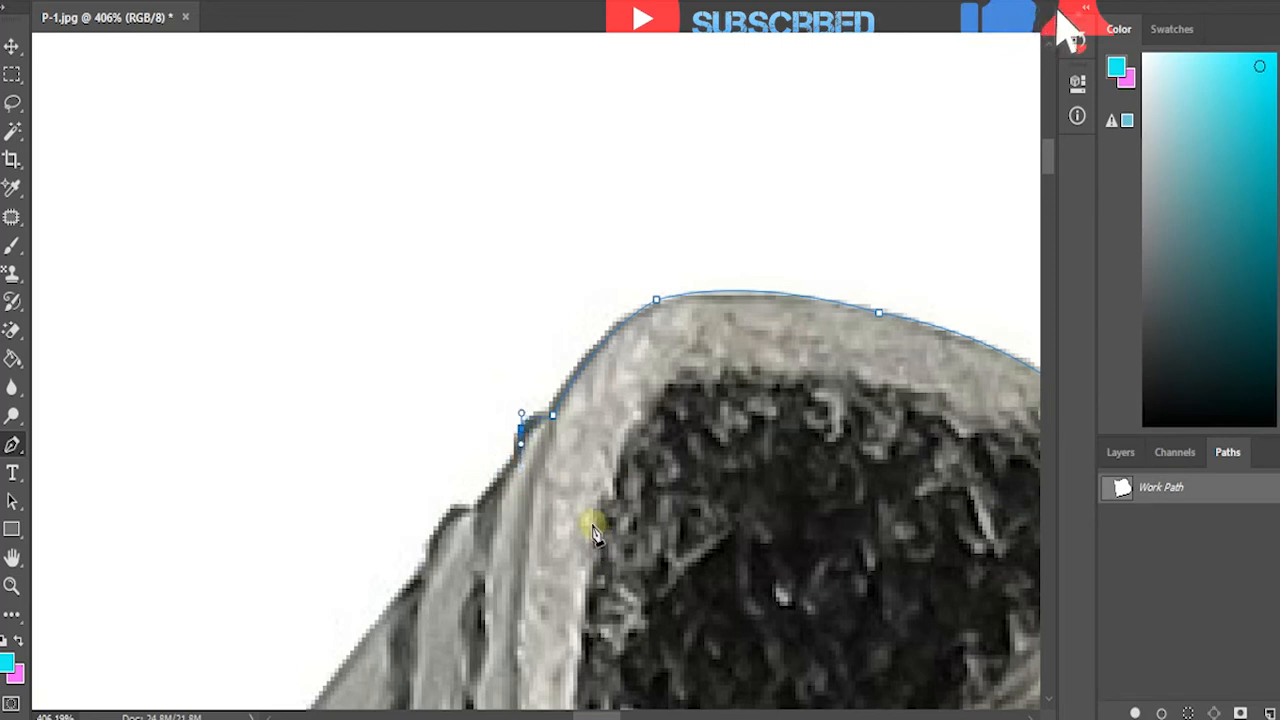
key("Down")
key("Down")
key("Down")
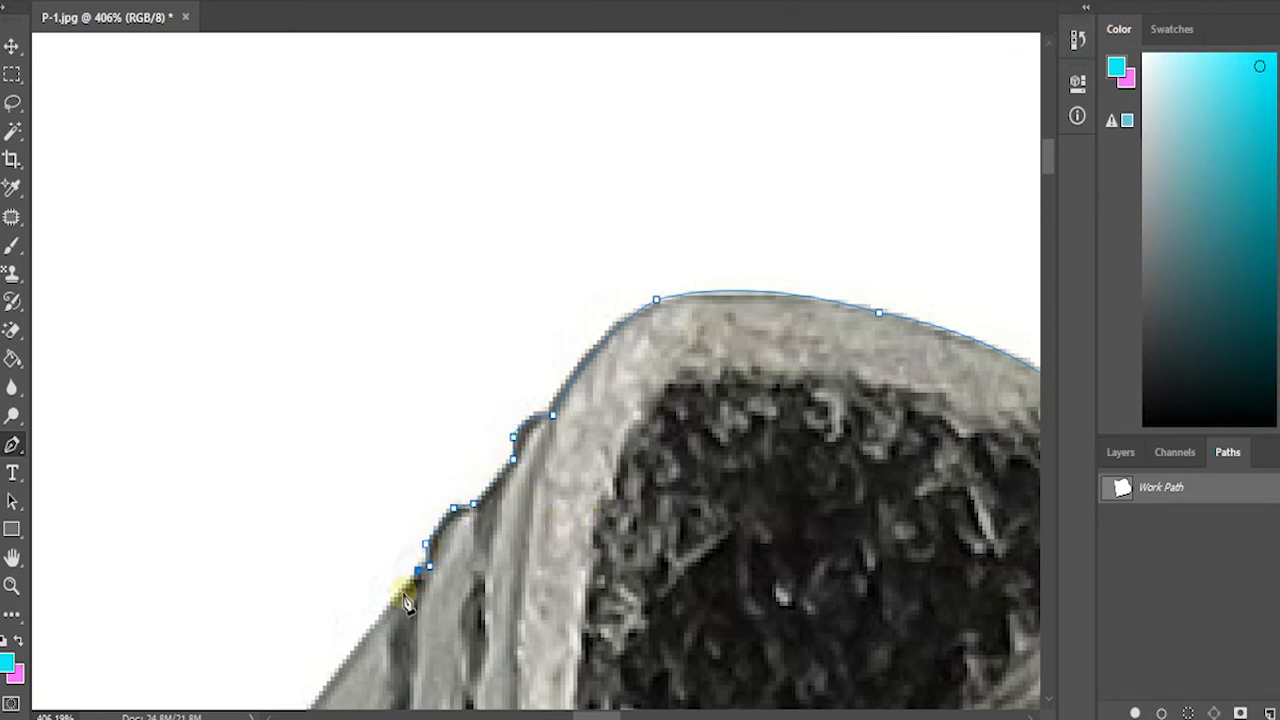
- Extend the path with straight segments down the smooth grey upper edge of the Panda strap
scroll(300, 520, "down", 4)
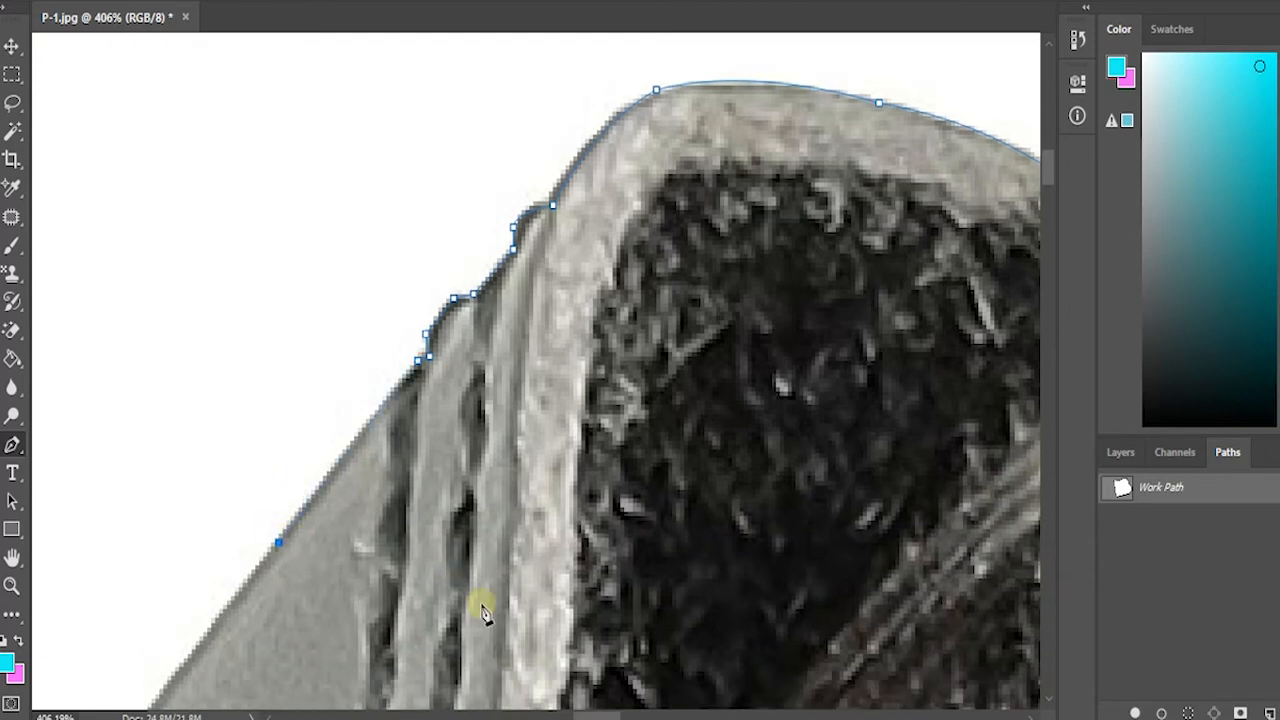
scroll(500, 578, "left", 8)
scroll(590, 572, "down", 6)
left_click(437, 581)
scroll(530, 505, "down", 2)
scroll(533, 508, "down", 2)
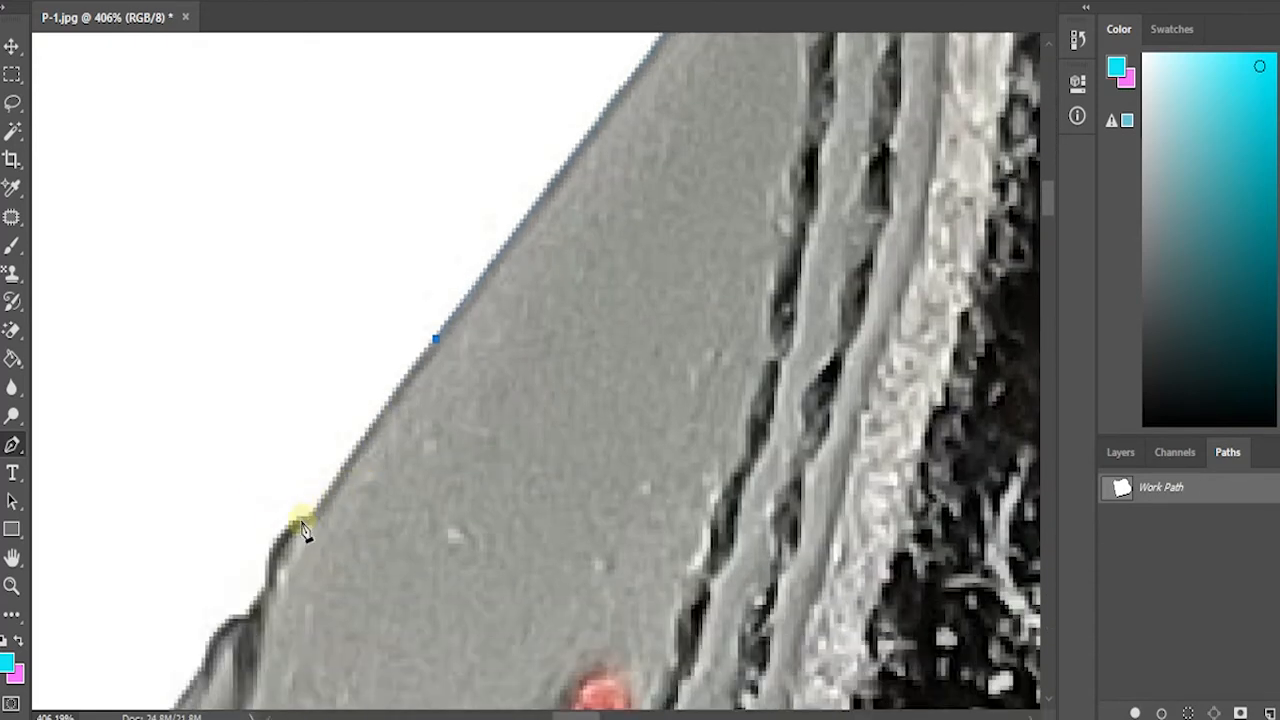
- Outline the stitched bumps at the lower end of the smooth grey edge with closely spaced anchors
left_click(232, 618)
left_click(208, 645)
left_click(198, 675)
- Trace the Panda strap's outer stitched edge beside the red lettering with curved anchors, removing the outgoing handles
scroll(195, 600, "down", 4)
scroll(140, 560, "down", 2)
scroll(215, 315, "down", 2)
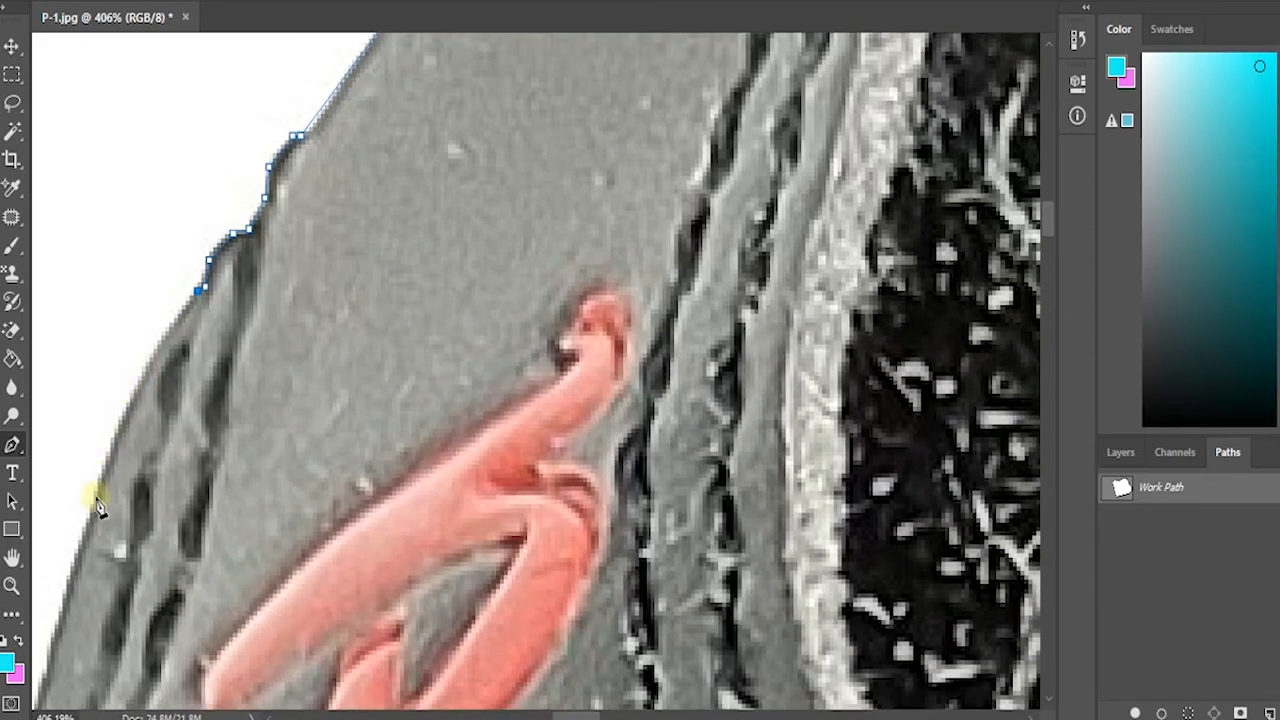
left_click_drag(80, 620, 68, 622)
left_click(90, 524, "alt")
scroll(139, 376, "down", 4)
left_click_drag(583, 716, 559, 716)
scroll(530, 625, "down", 4)
left_click_drag(496, 405, 483, 459)
left_click(496, 405, "alt")
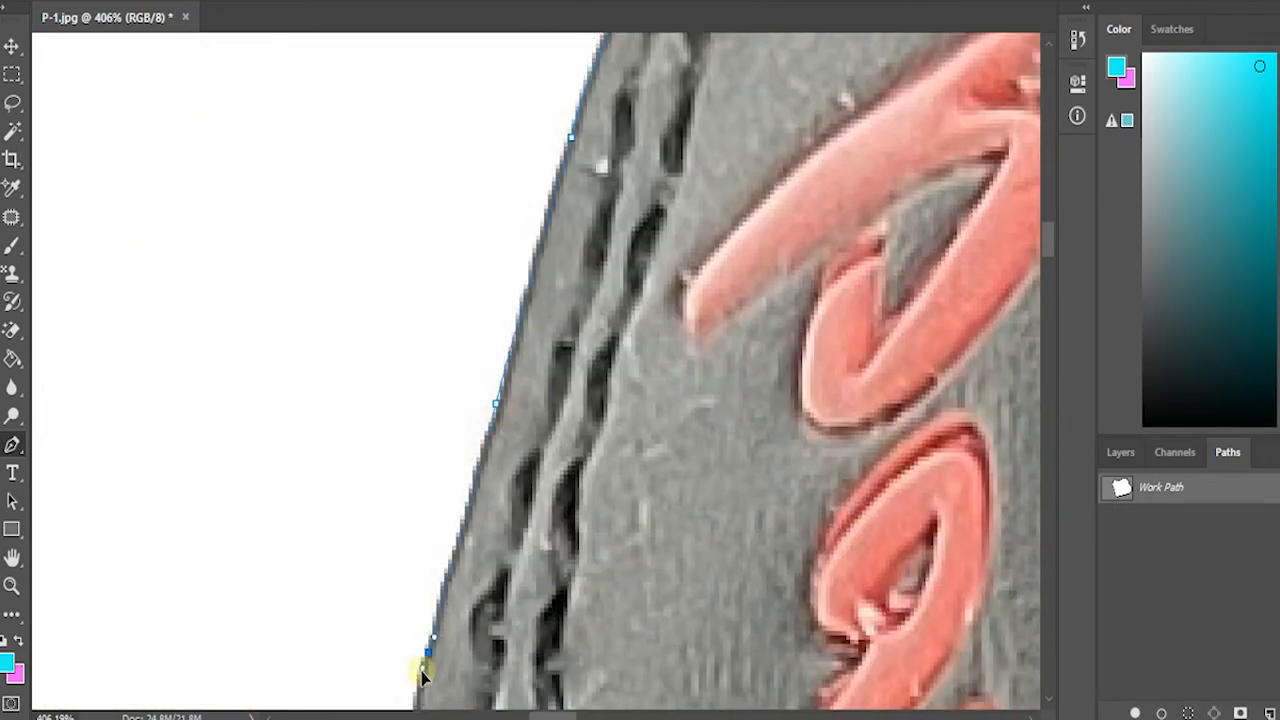
- Continue the curved path down the Panda strap's outer edge to the grey insole and remove the last outgoing handle
scroll(423, 449, "down", 6)
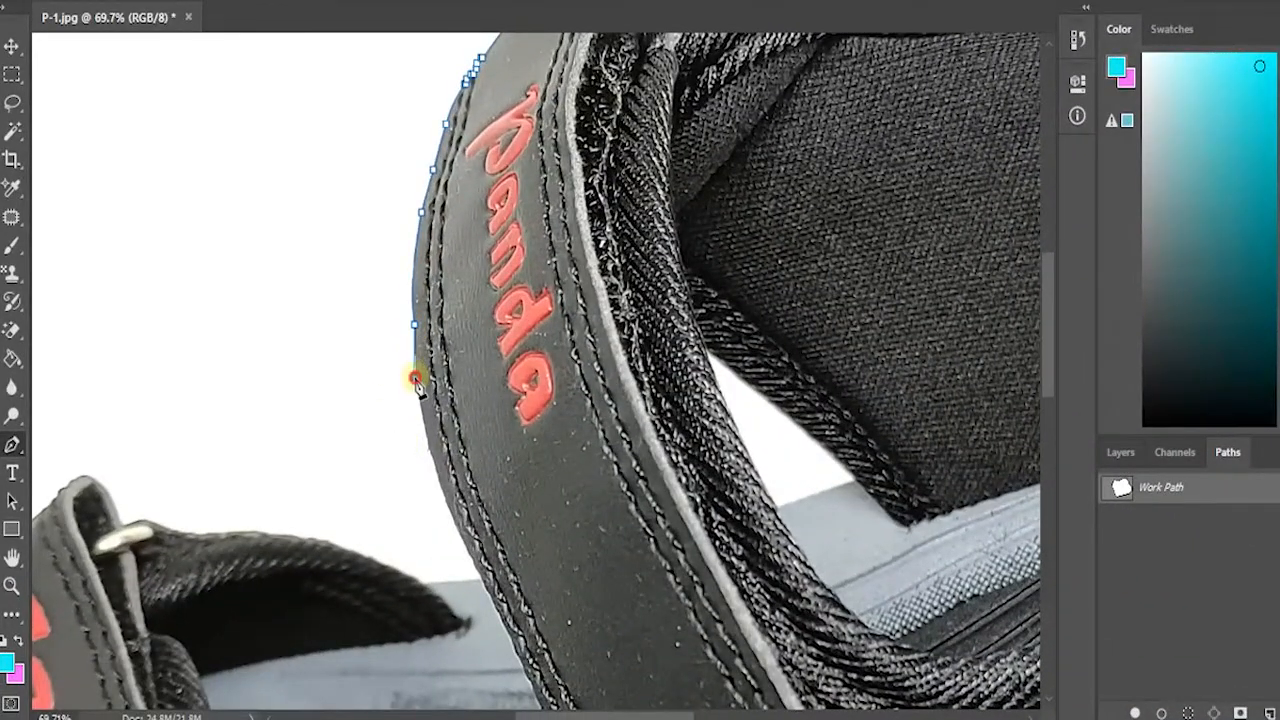
scroll(443, 380, "down", 5)
left_click_drag(480, 405, 532, 510)
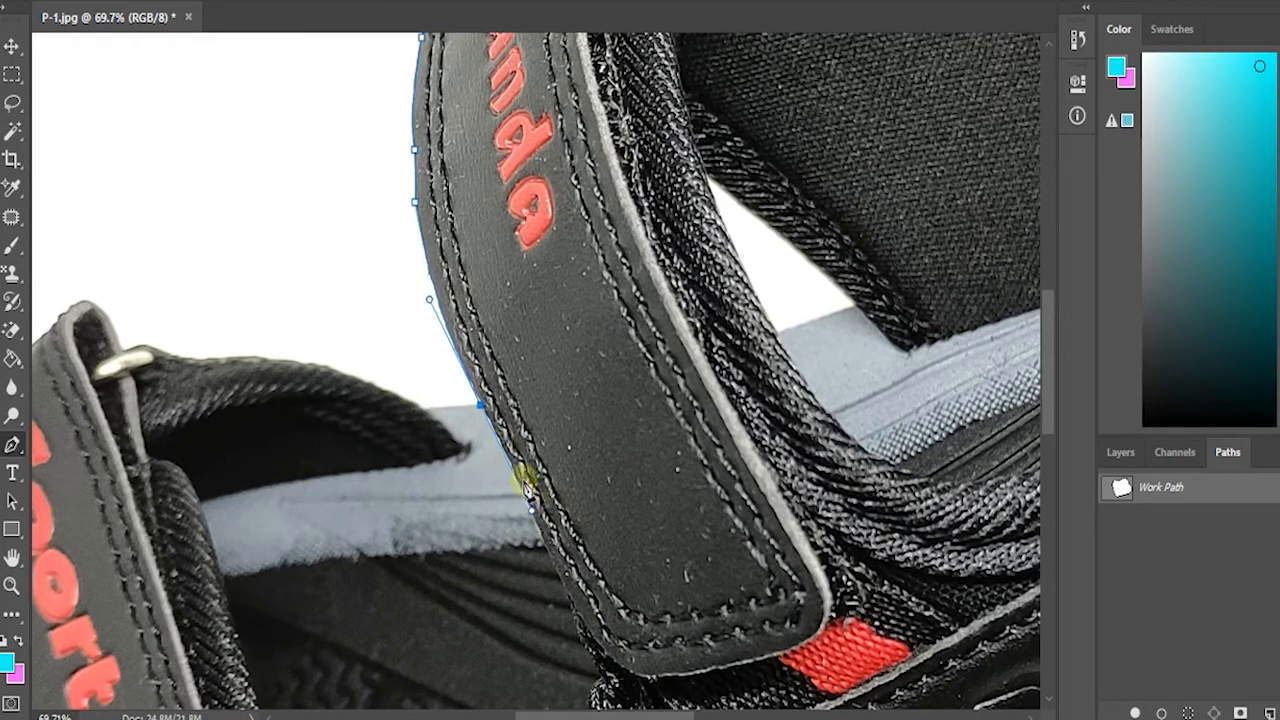
left_click(480, 405, "alt")
- Carry the path across the insole gap and along the front pad's top edge to the front strap's metal ring
left_click(424, 408)
left_click_drag(211, 356, 97, 367)
left_click(211, 356, "alt")
left_click(179, 360)
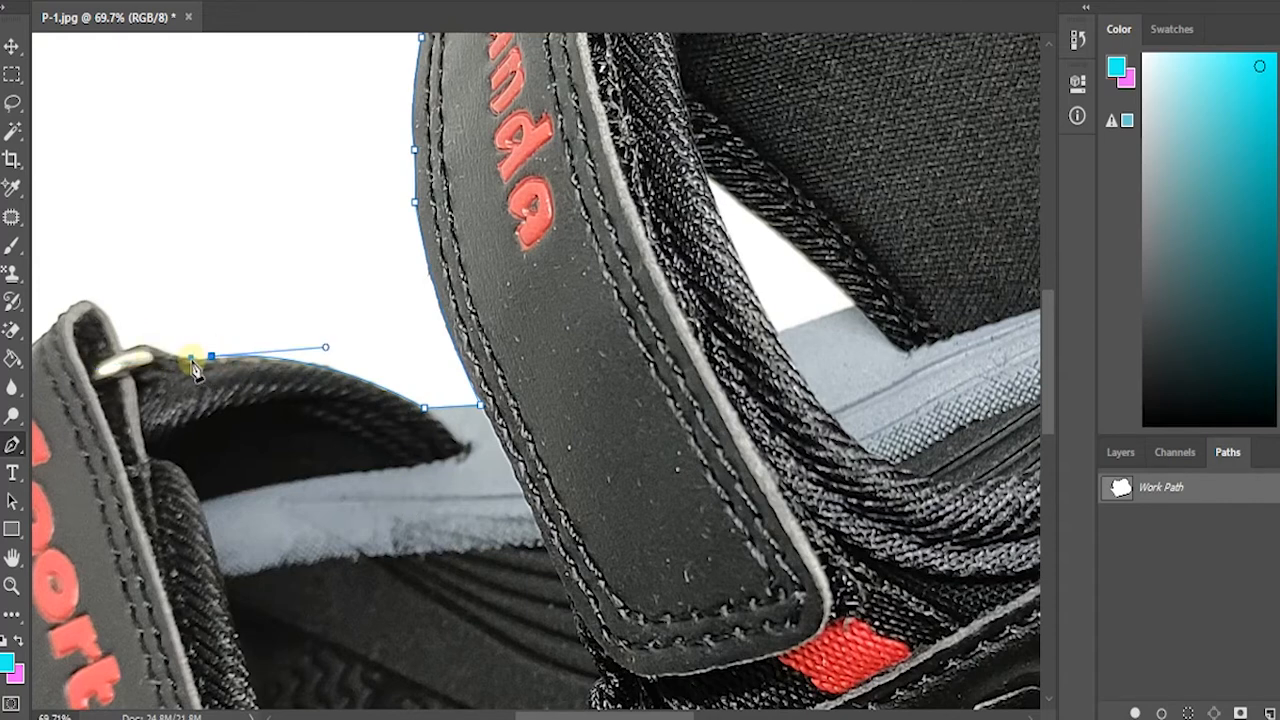
left_click(190, 358)
left_click(156, 349)
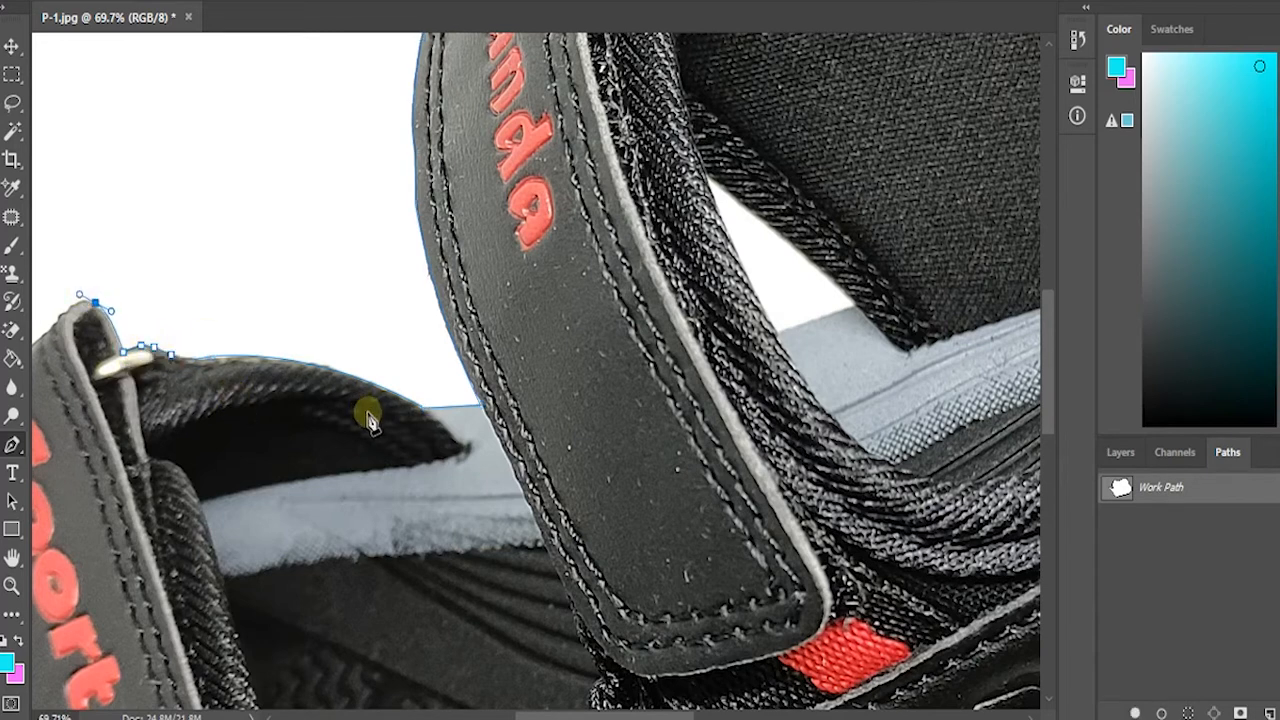
- Trace over the rounded top of the front Sport strap and the small bumps beside its stitching
scroll(272, 330, "up", 1)
left_click_drag(550, 716, 463, 716)
scroll(629, 450, "up", 7)
left_click(513, 220)
left_click_drag(513, 221, 478, 260)
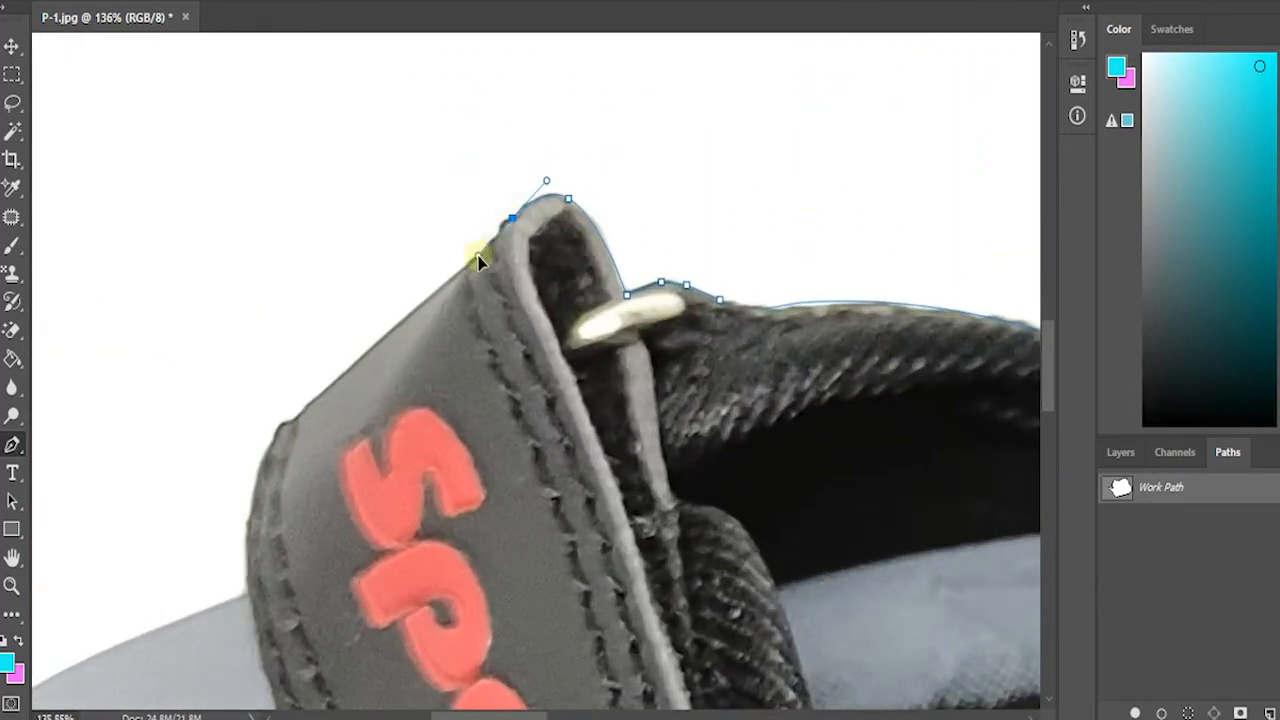
scroll(513, 224, "up", 8)
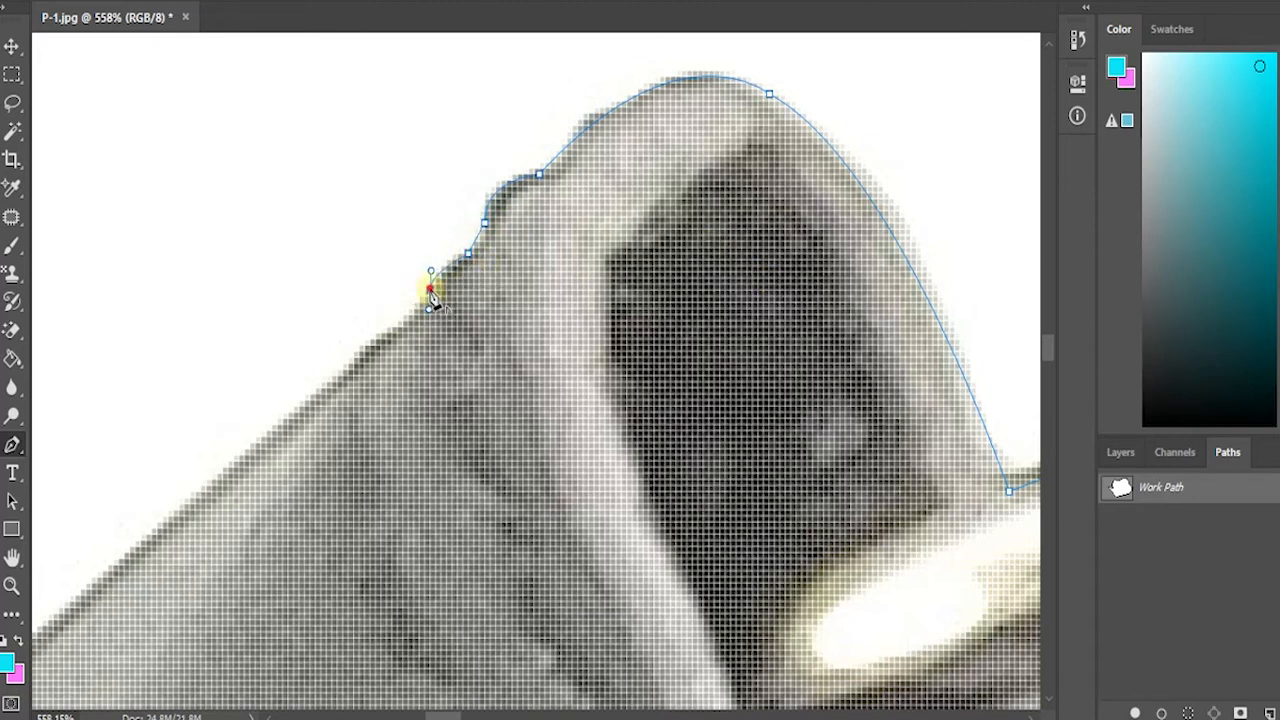
- Extend the path along the Sport strap's straight sloping edge to its outer stitched corner
left_click(38, 632)
scroll(562, 572, "down", 1)
scroll(509, 640, "up", 4)
scroll(508, 640, "down", 8)
mouse_move(437, 715)
left_mouse_down()
mouse_move(479, 716)
mouse_move(442, 716)
left_mouse_up()
scroll(465, 396, "down", 5)
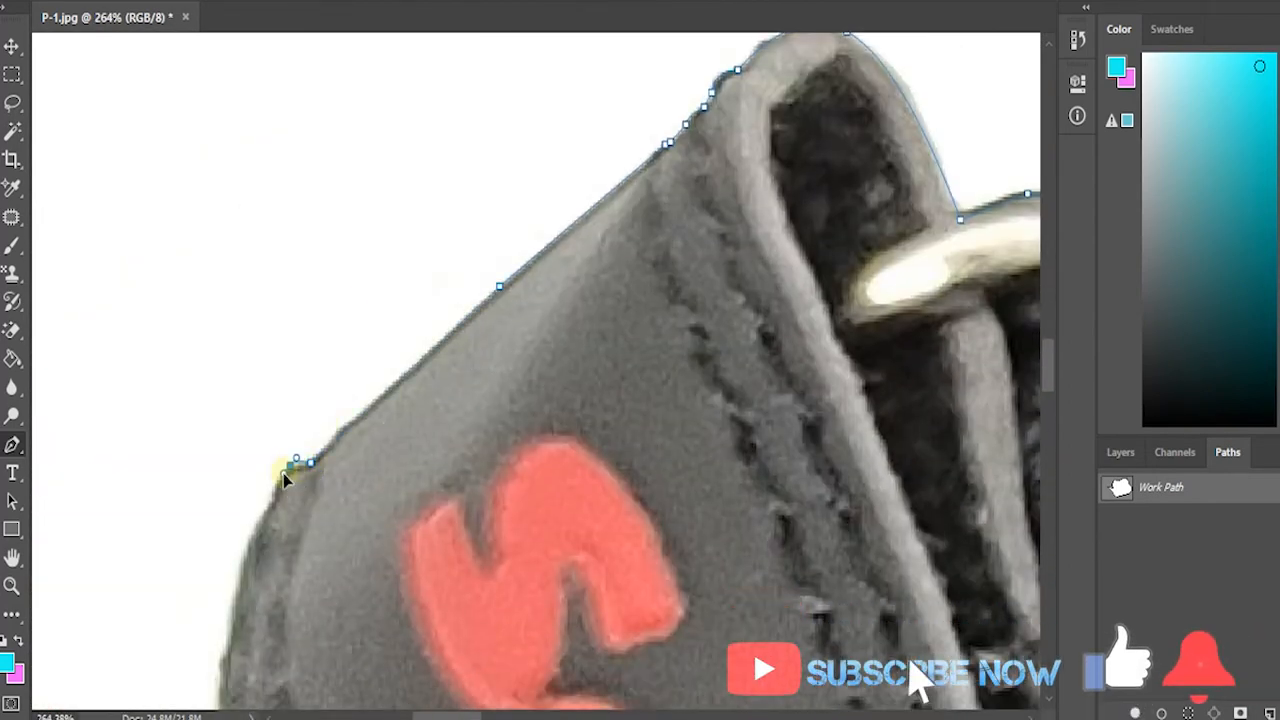
- Curve the path around the Sport strap's outer corner and down its side to the grey insole
mouse_move(269, 497)
left_mouse_down()
mouse_move(275, 519)
mouse_move(261, 520)
left_mouse_up()
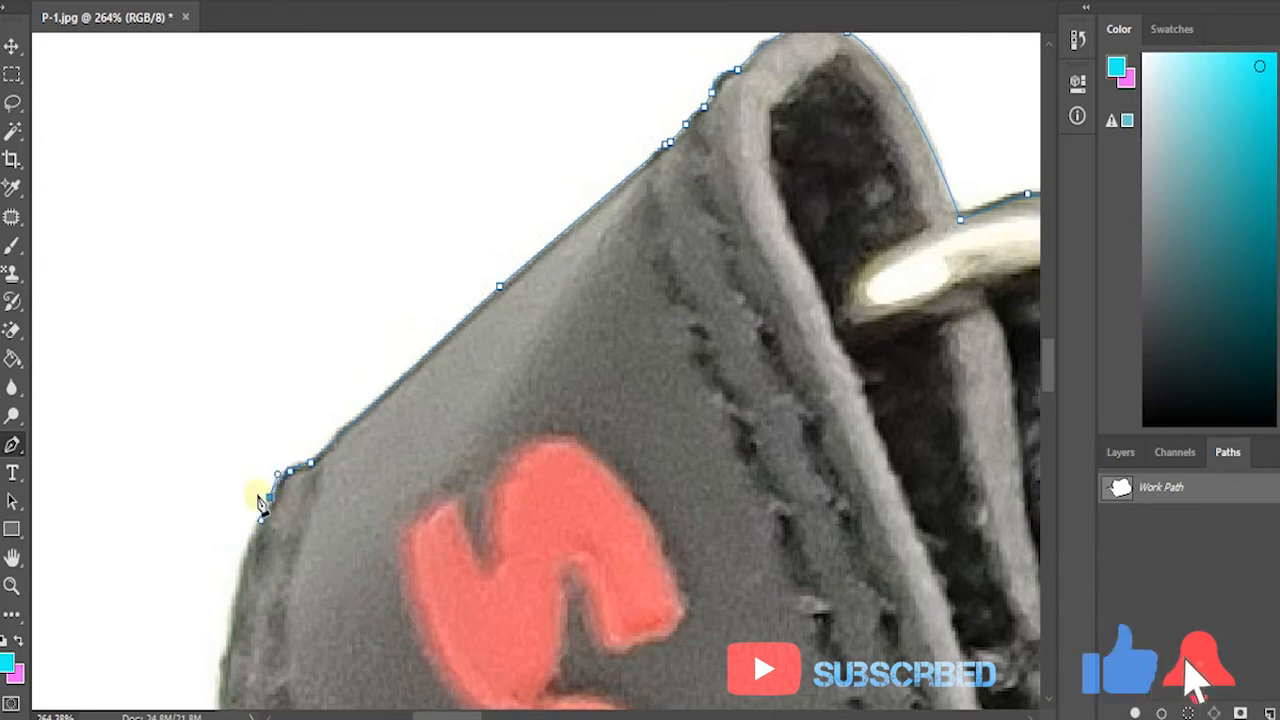
scroll(293, 535, "down", 1)
scroll(291, 527, "down", 5)
scroll(287, 481, "up", 5)
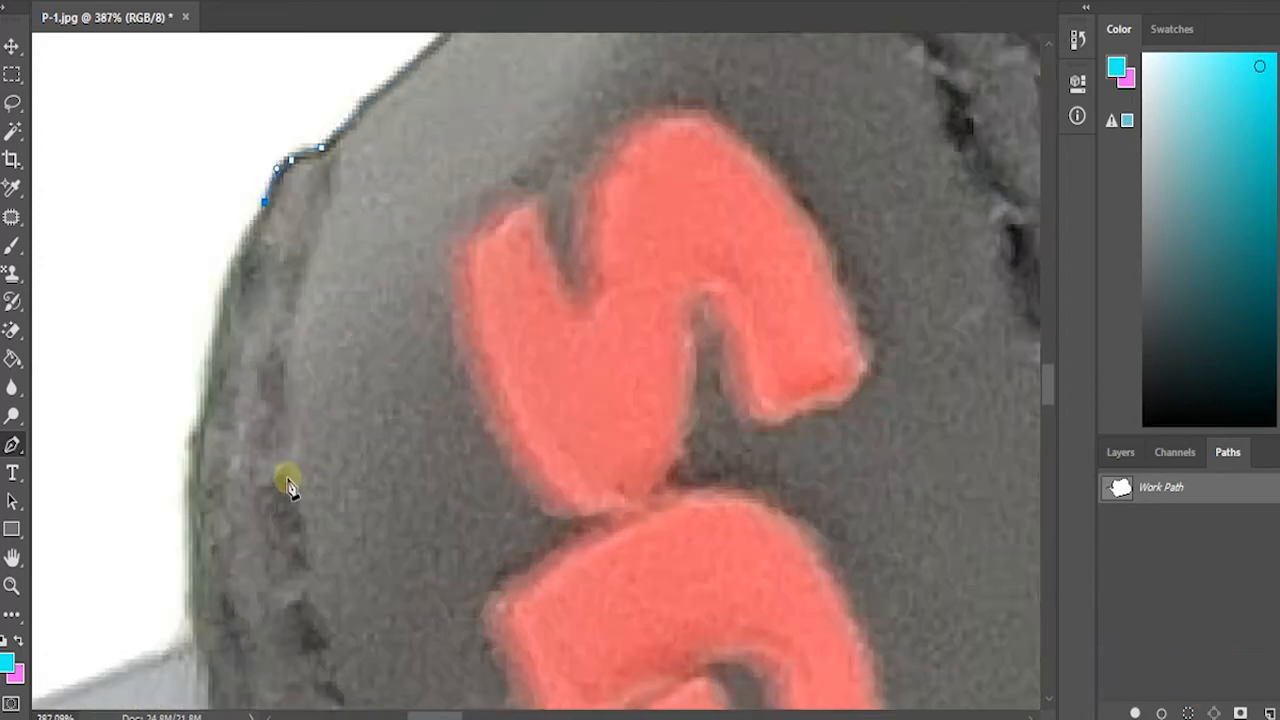
left_click_drag(184, 650, 183, 691)
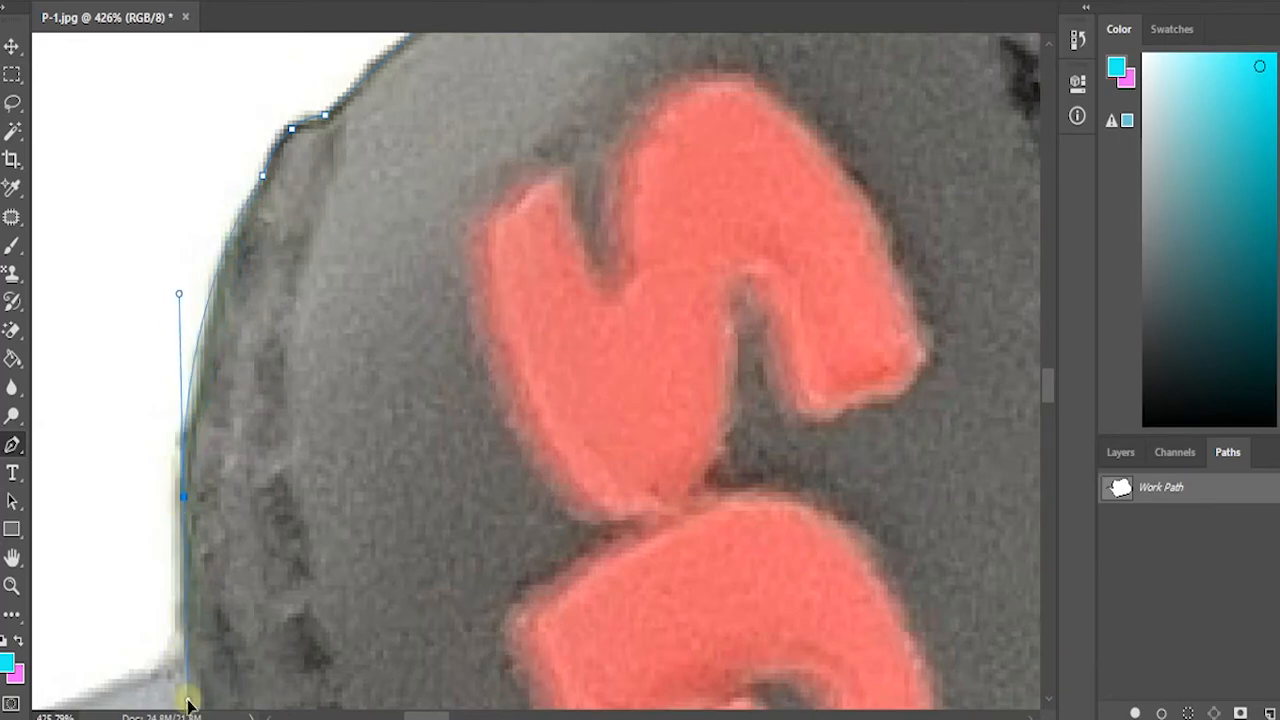
left_click(182, 650)
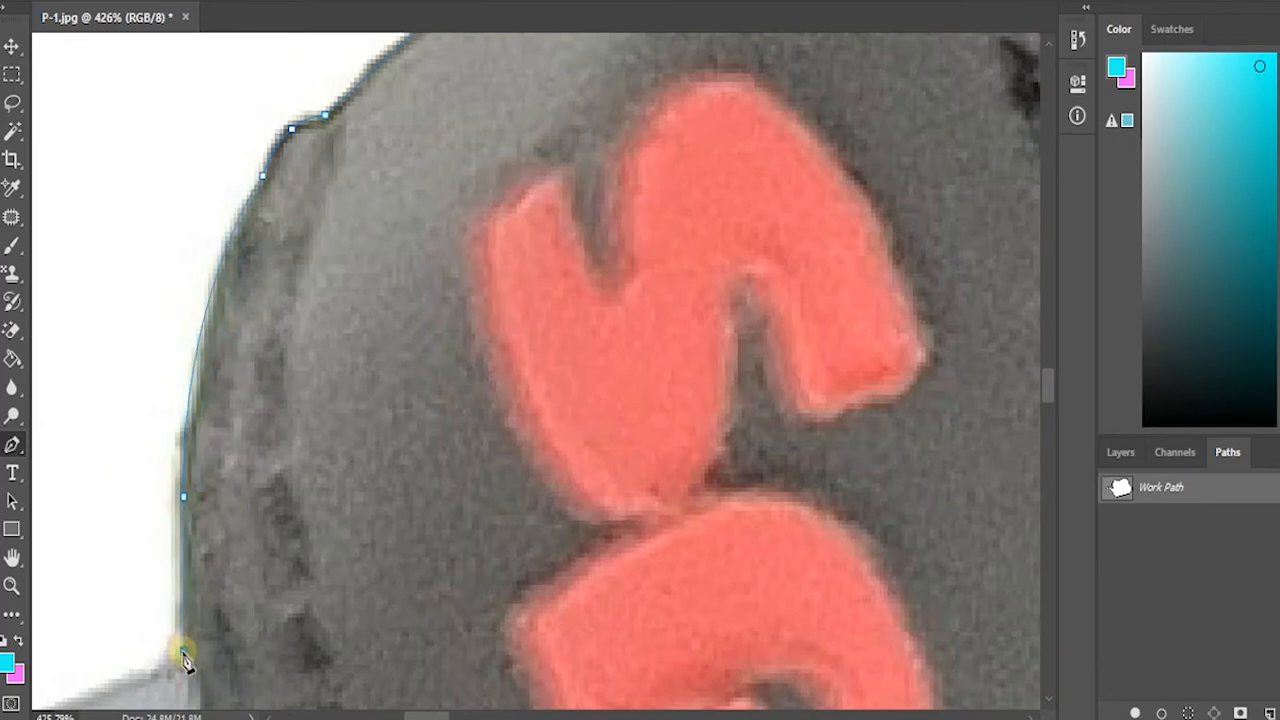
- Trace the upper curve of the sandal's grey toe edge with two curved anchors, removing the last outgoing handle
scroll(286, 434, "up", 3)
scroll(286, 406, "down", 5)
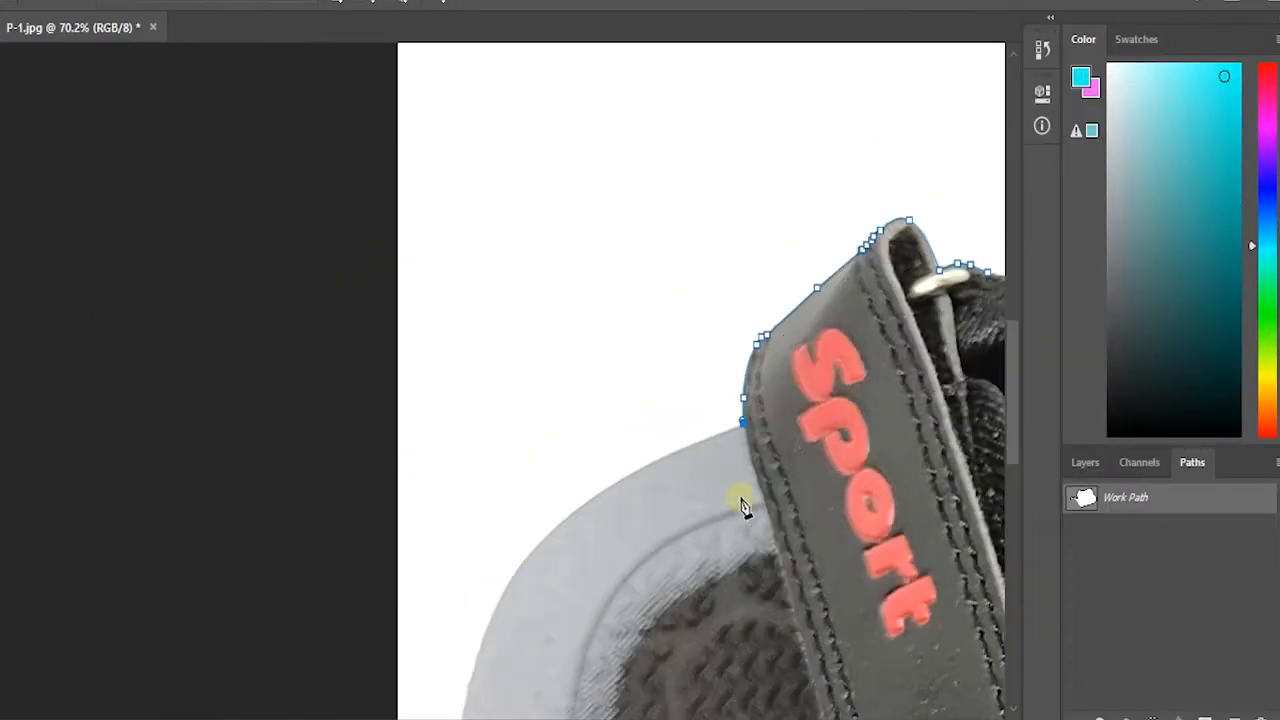
scroll(741, 505, "up", 3)
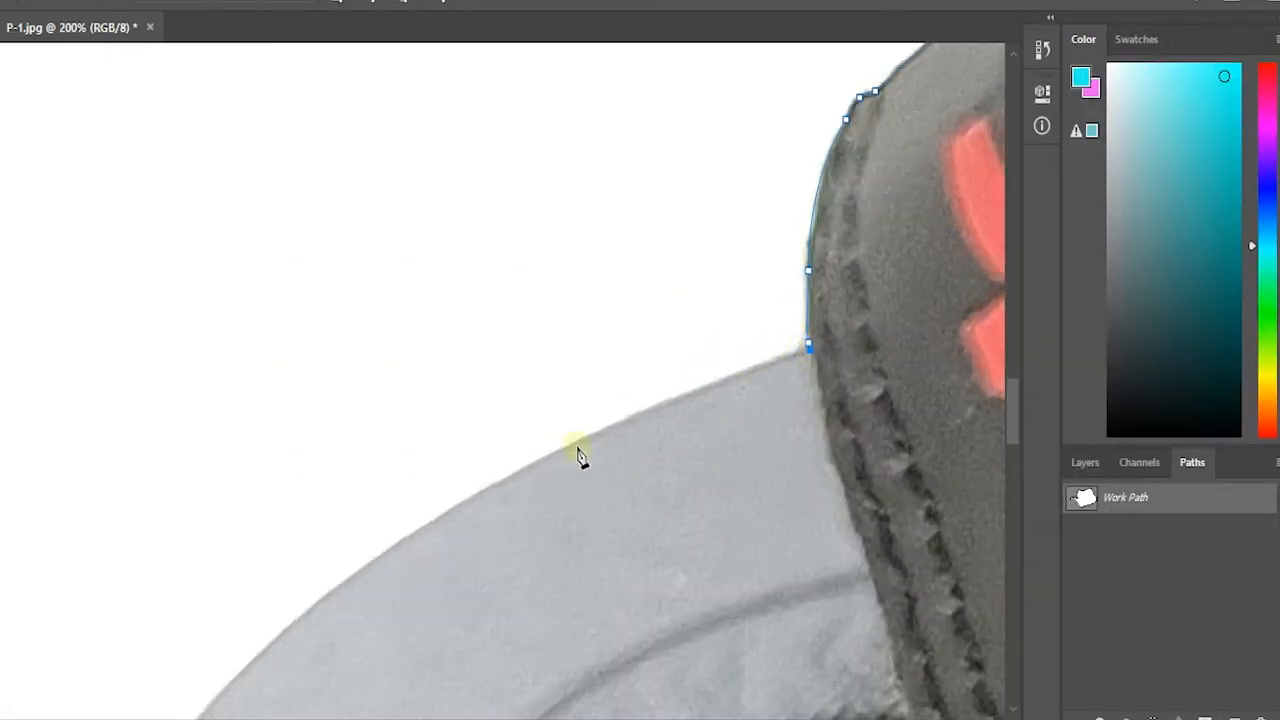
left_click_drag(481, 492, 388, 566)
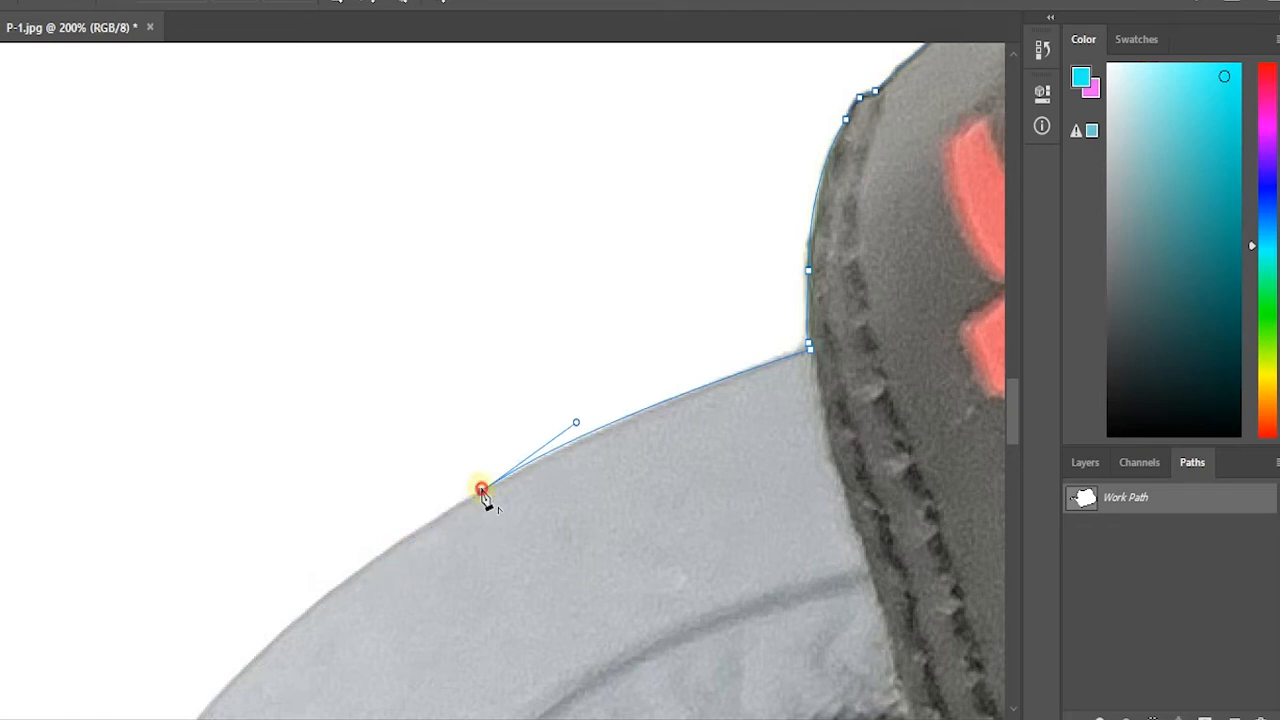
scroll(303, 434, "down", 5)
left_click_drag(126, 449, 11, 655)
left_click(126, 451, "alt")
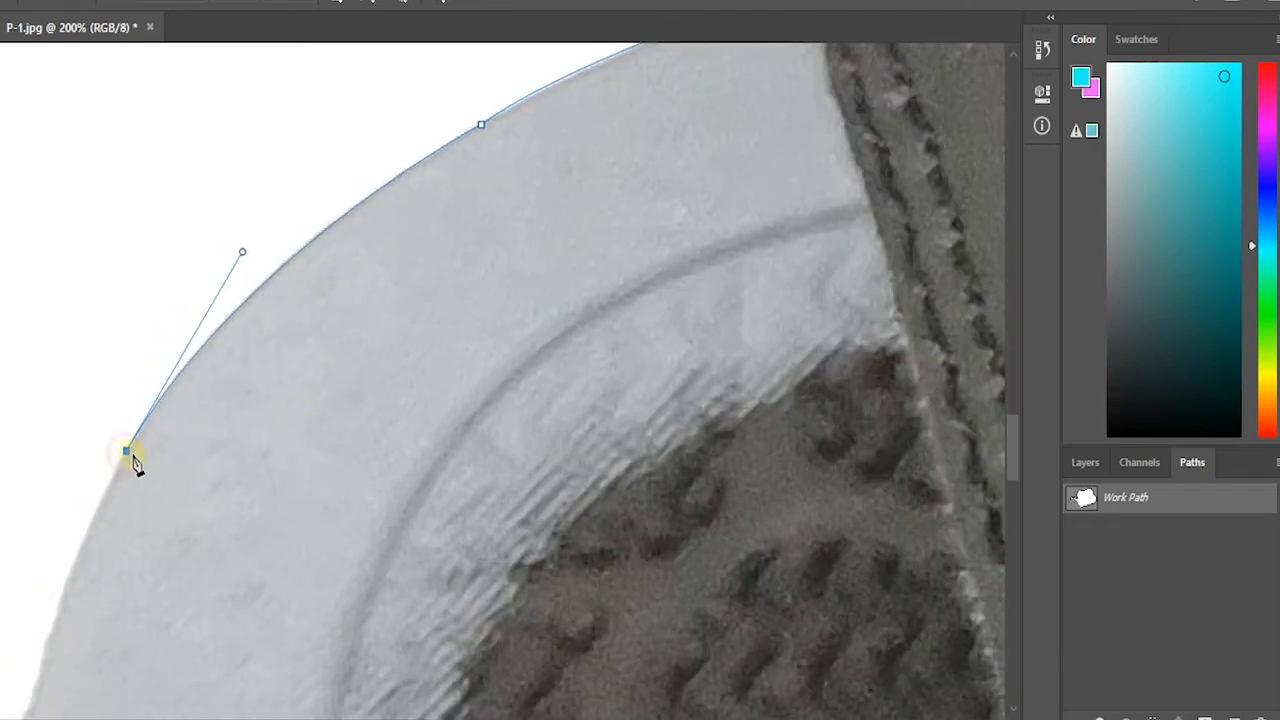
- Continue the path around the front of the toe with a curved anchor on the sole's outer edge
scroll(216, 391, "down", 3)
scroll(216, 391, "up", 1)
scroll(214, 368, "down", 9)
scroll(199, 362, "down", 3)
left_click_drag(145, 488, 270, 648)
scroll(343, 403, "down", 5)
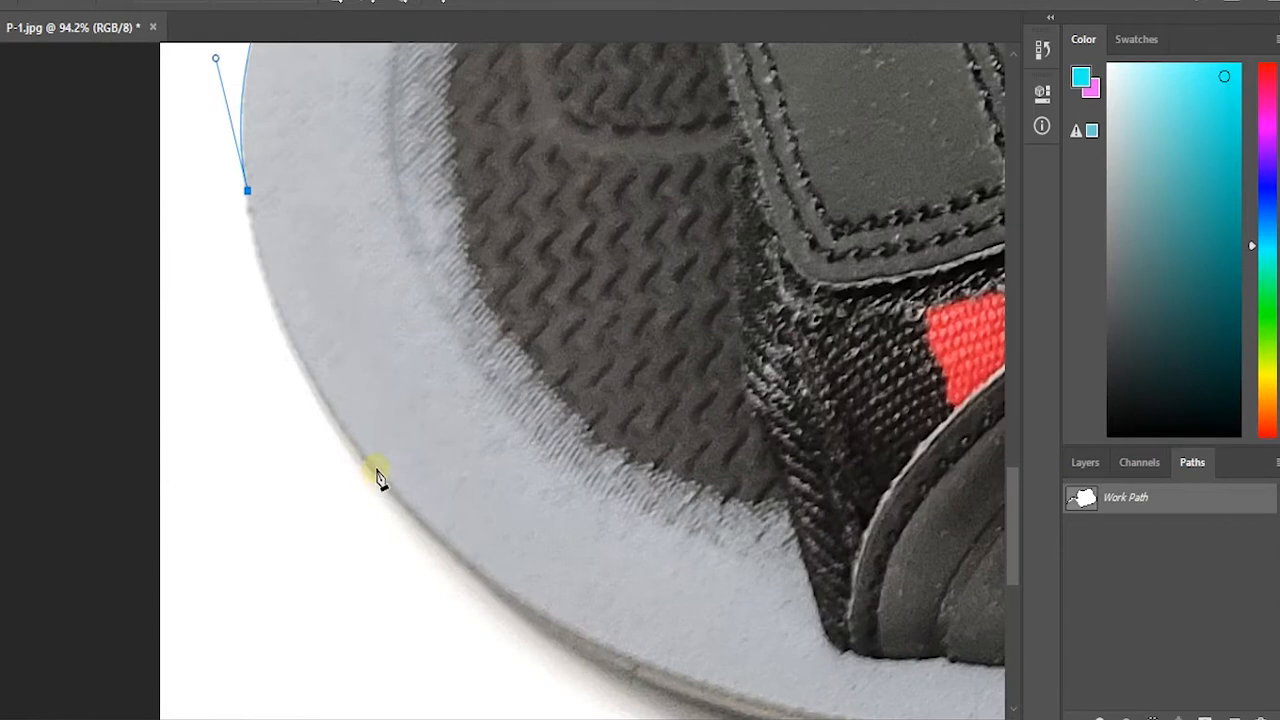
- Add a curved anchor on the lower toe edge and nudge it onto the sole's contour
left_click_drag(376, 476, 479, 565)
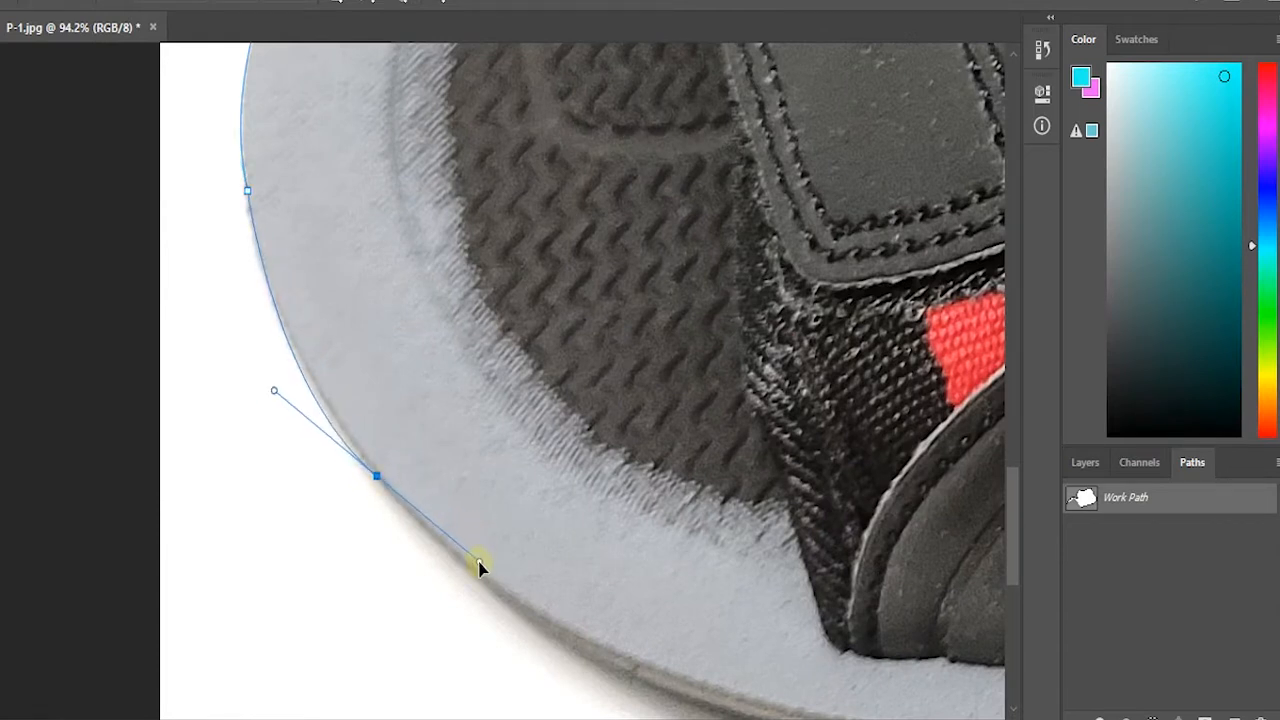
key("Down")
key("Down")
key("Down")
key("Down")
key("Right")
key("Right")
key("Right")
key("Down")
key("Down")
key("Down")
key("Down")
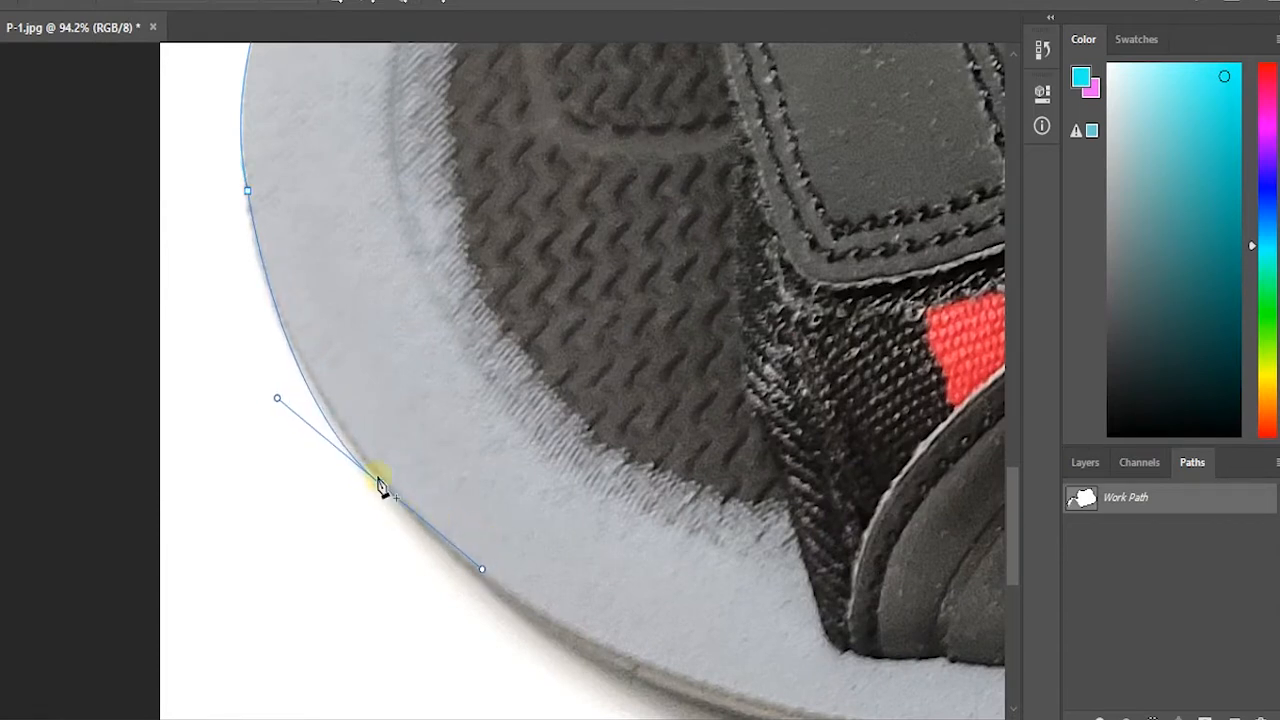
- Trace the underside of the sole with curved anchors back to the starting anchor and close the path
scroll(386, 497, "down", 4)
left_click_drag(608, 489, 677, 521)
left_click_drag(446, 719, 535, 719)
scroll(408, 306, "down", 3)
left_click_drag(490, 477, 585, 484)
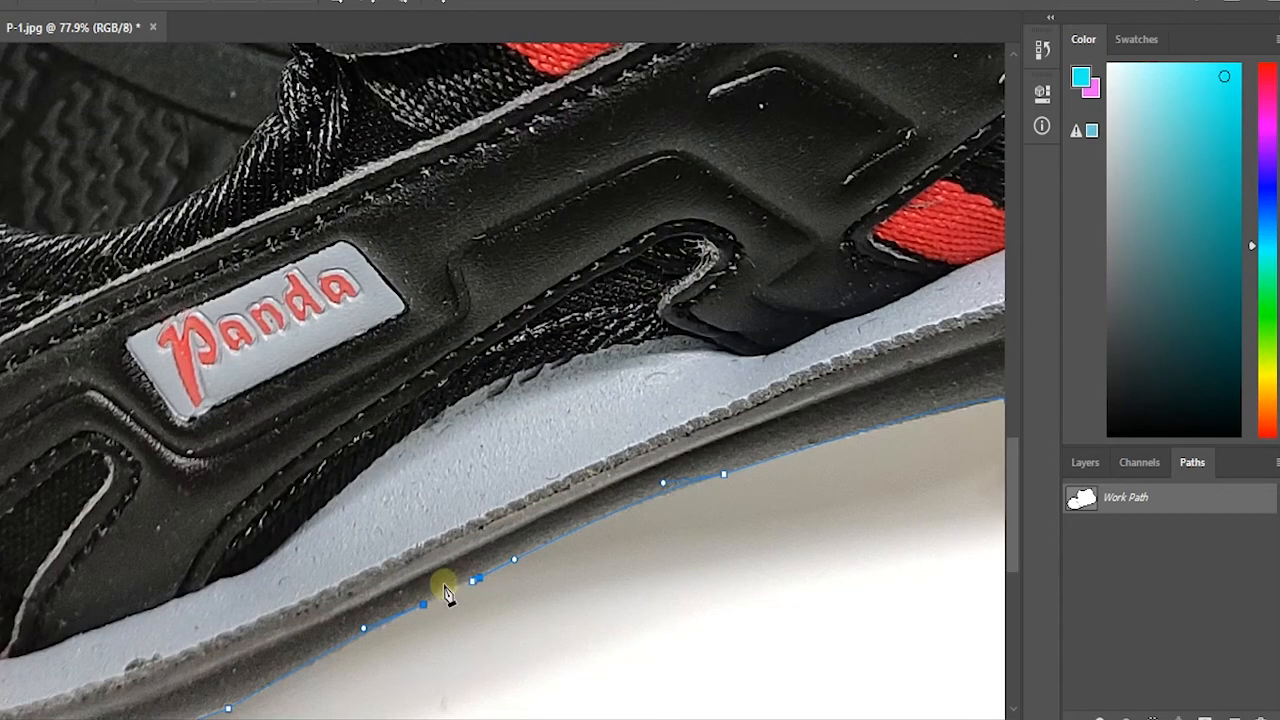
left_click_drag(443, 586, 476, 594)
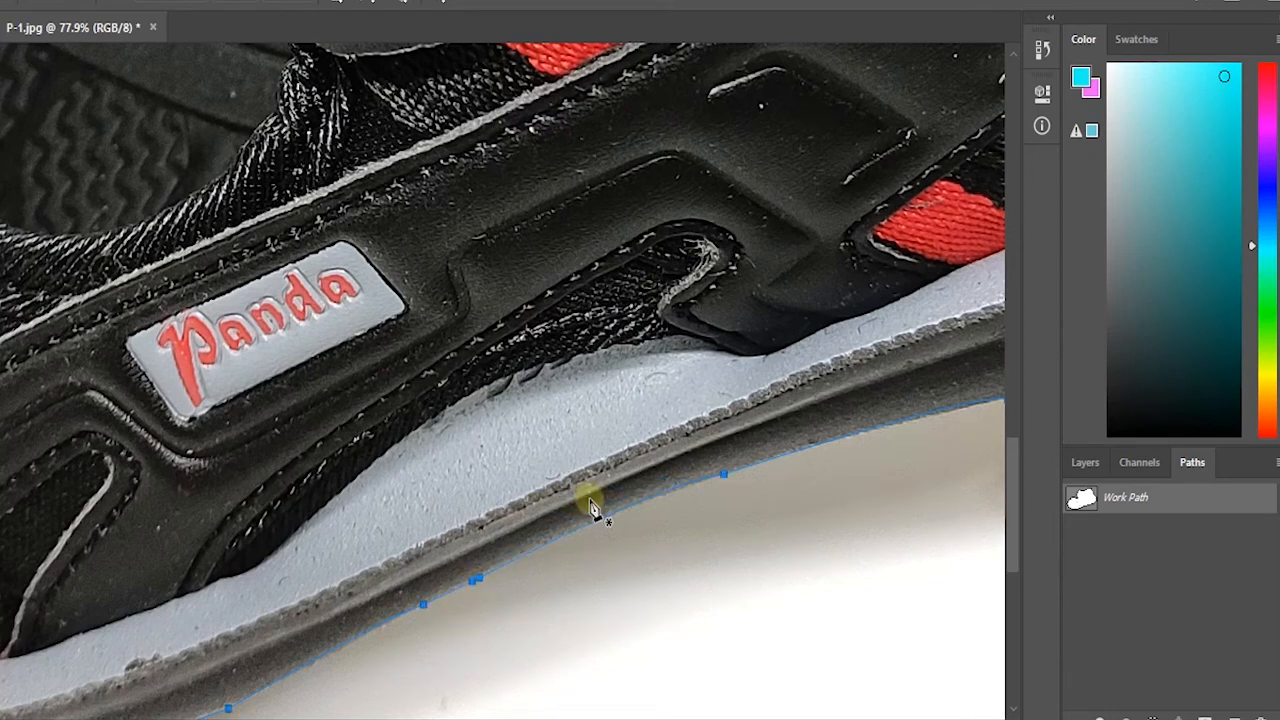
scroll(592, 508, "down", 5)
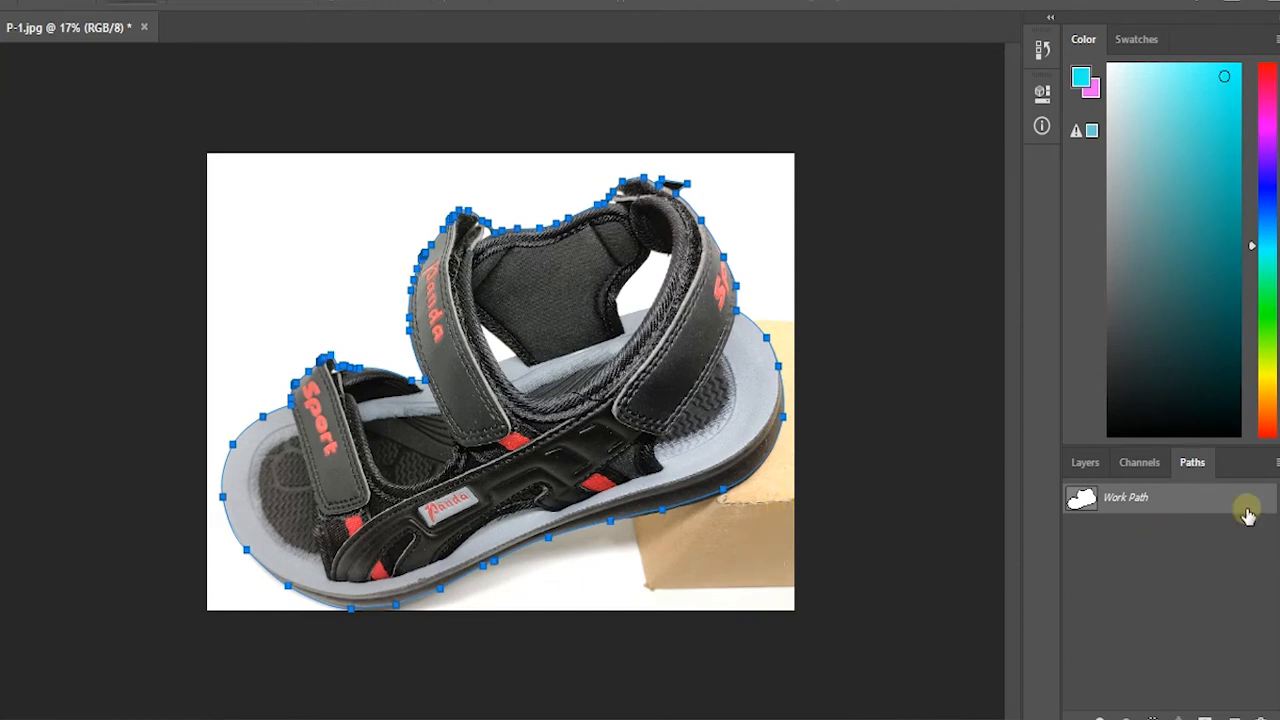
- Load the sandal's work path as a selection, invert it, and cut away the photo background
left_click(1079, 503, "ctrl")
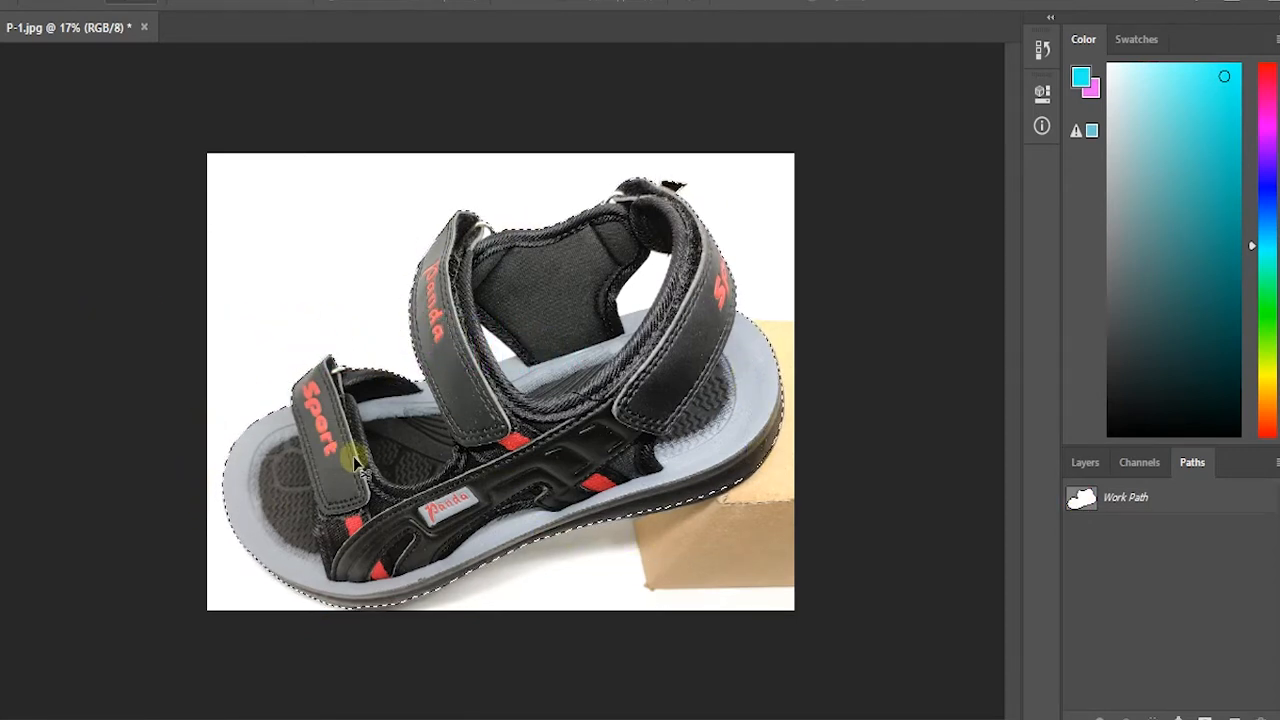
key("ctrl+shift+i")
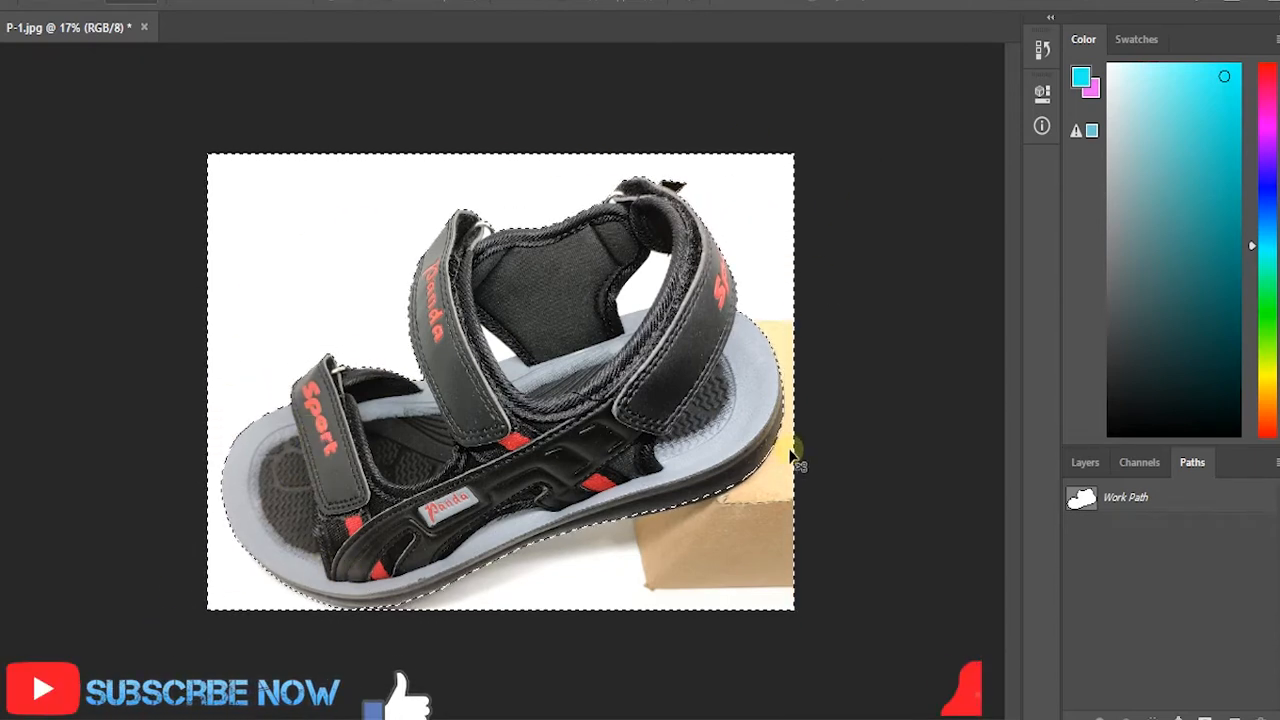
key("ctrl+x")
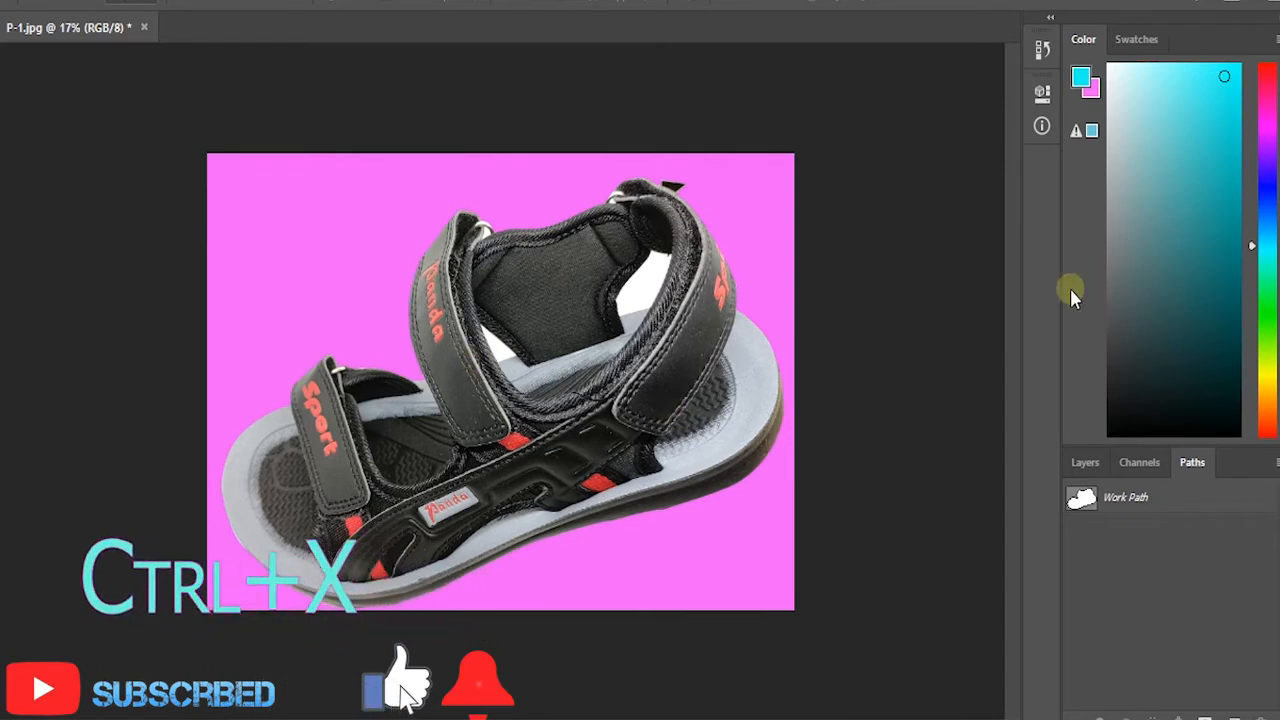
- Convert the background into an editable layer and erase the magenta fill around the sandal with the Magic Eraser
left_click(1086, 462)
left_click(1256, 595)
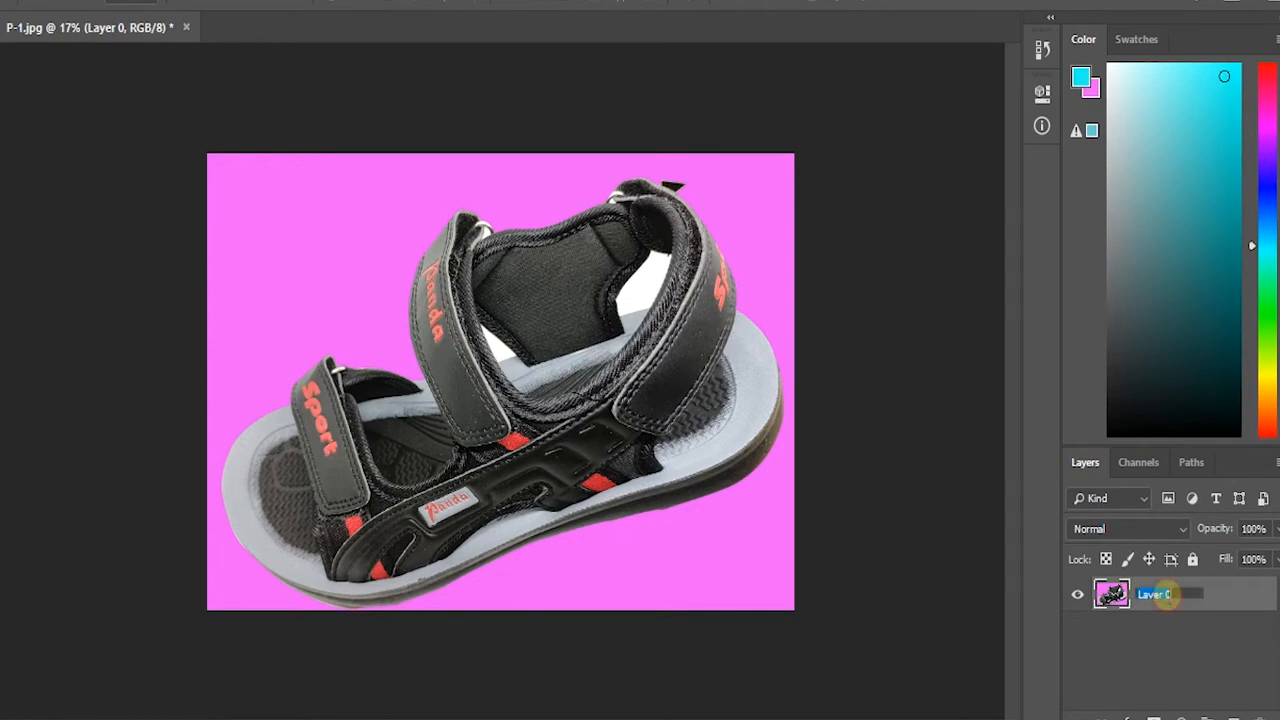
left_click(1237, 593)
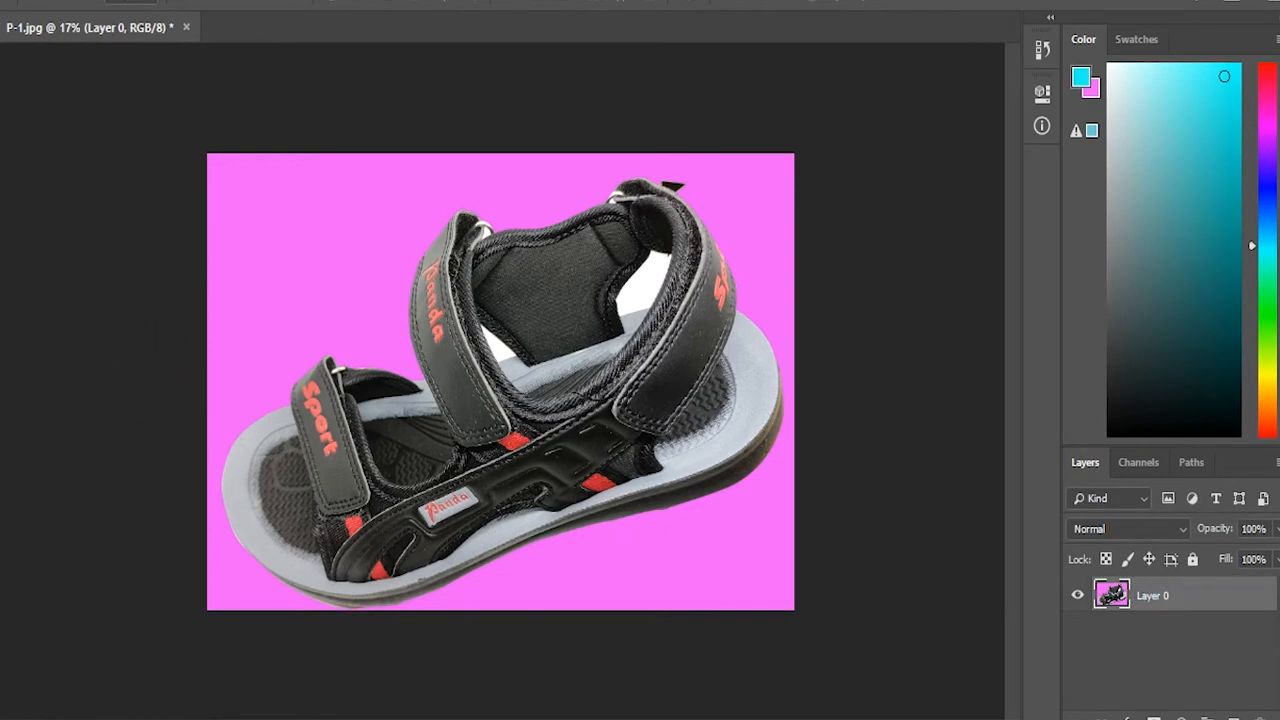
left_click(279, 295)
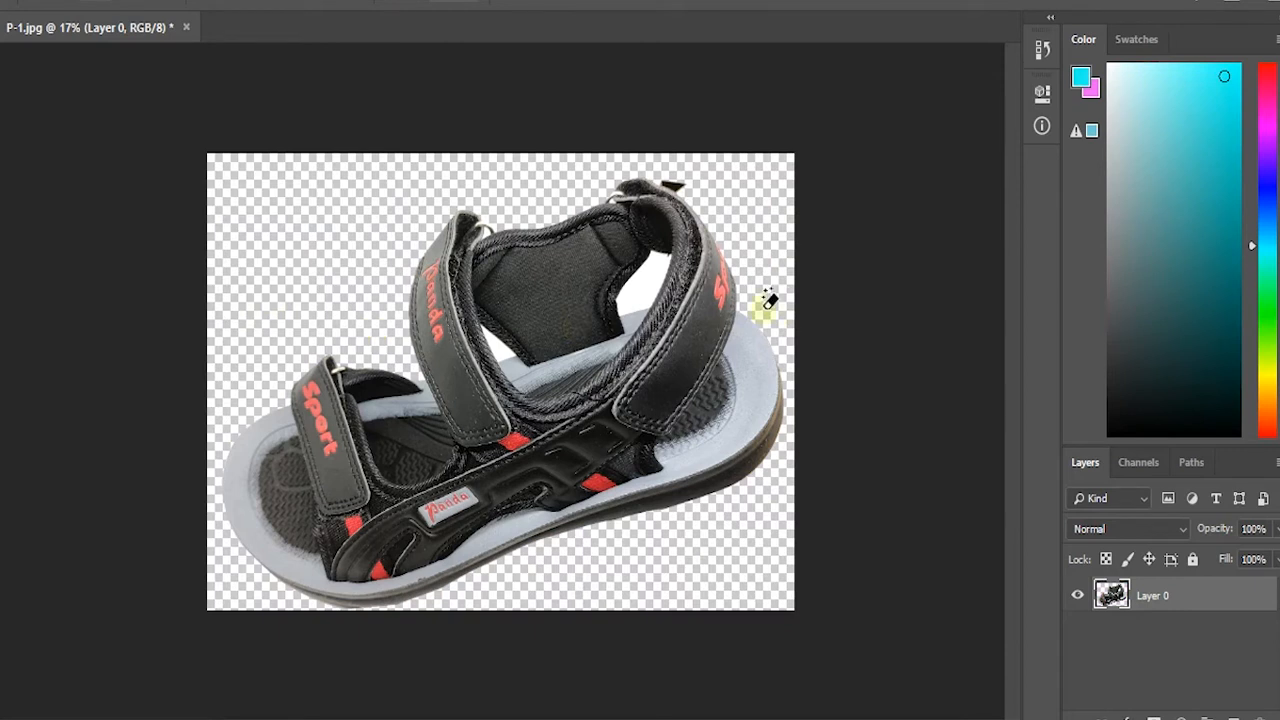
- Create two new empty paths for the white gaps between the straps and make Path 1 active
left_click(1194, 462)
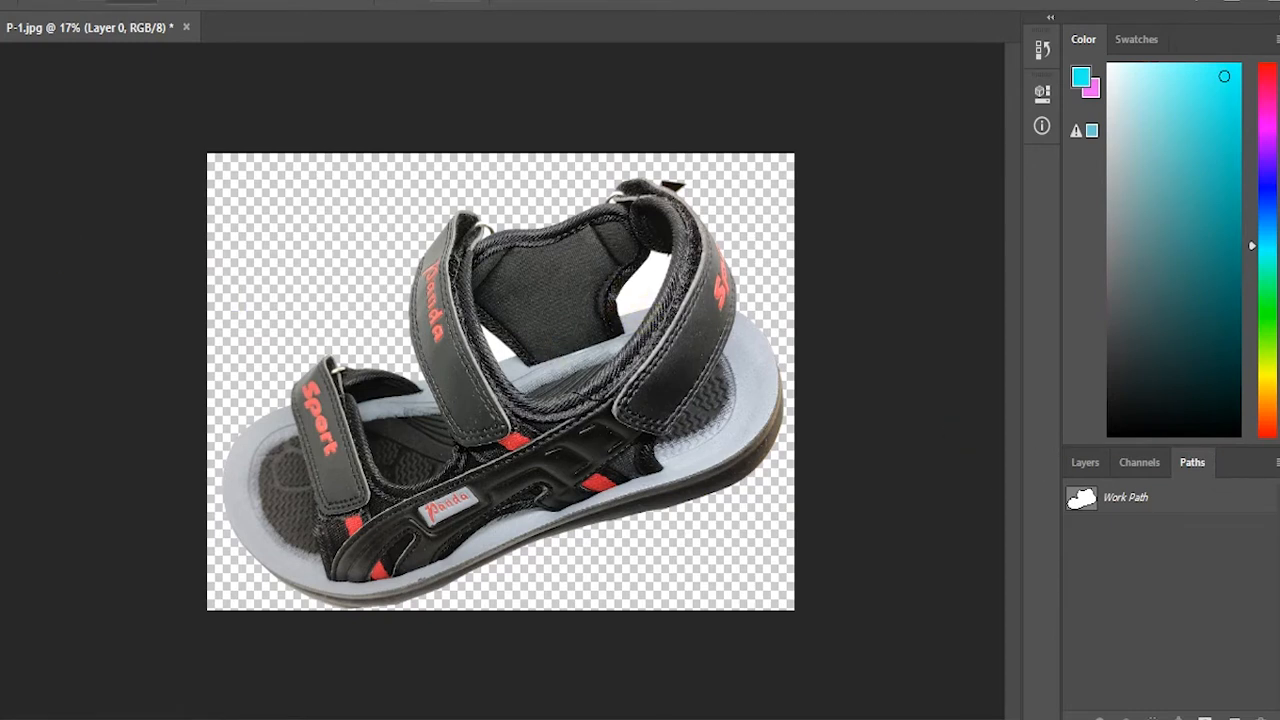
left_click(1084, 462)
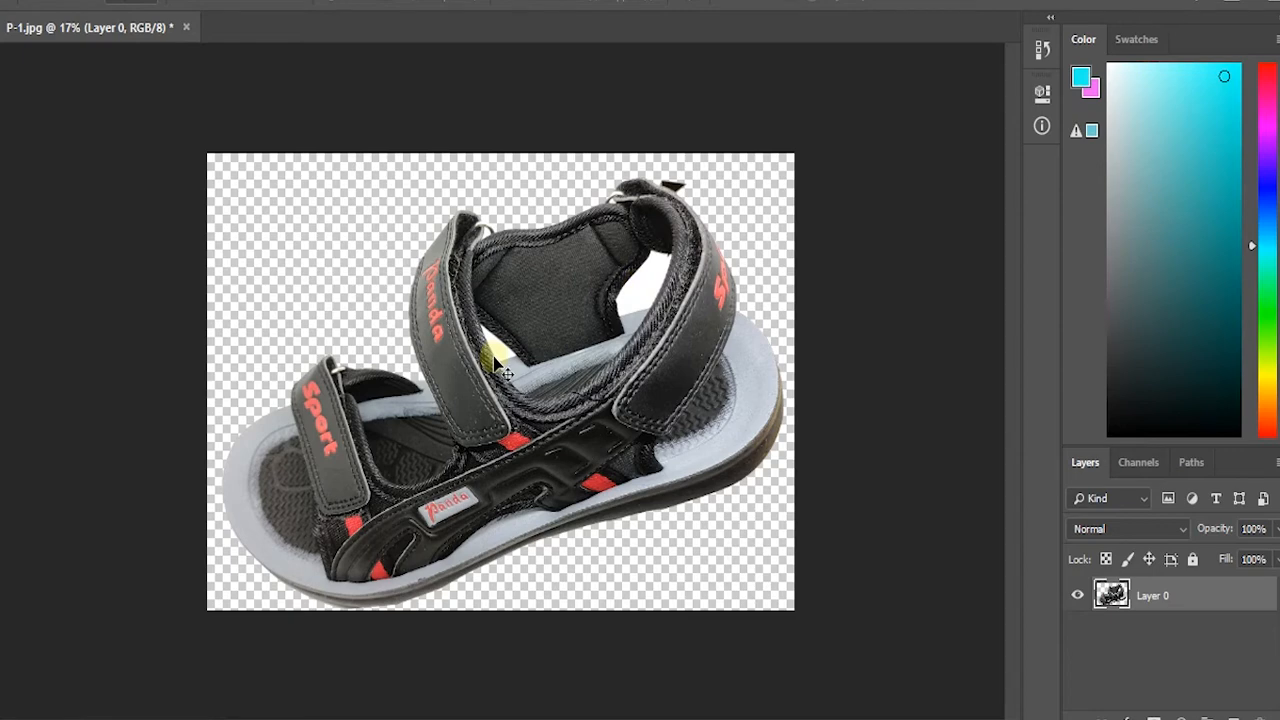
scroll(505, 371, "up", 4)
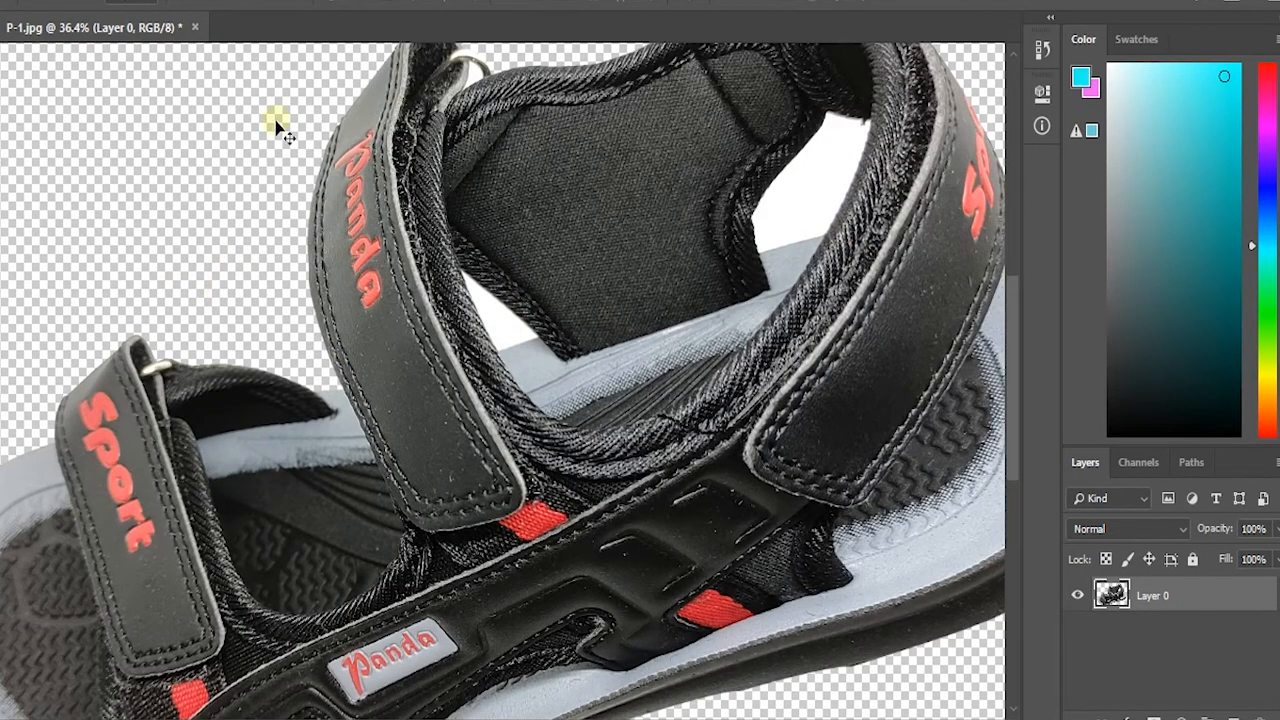
left_click(1191, 462)
left_click(1237, 717)
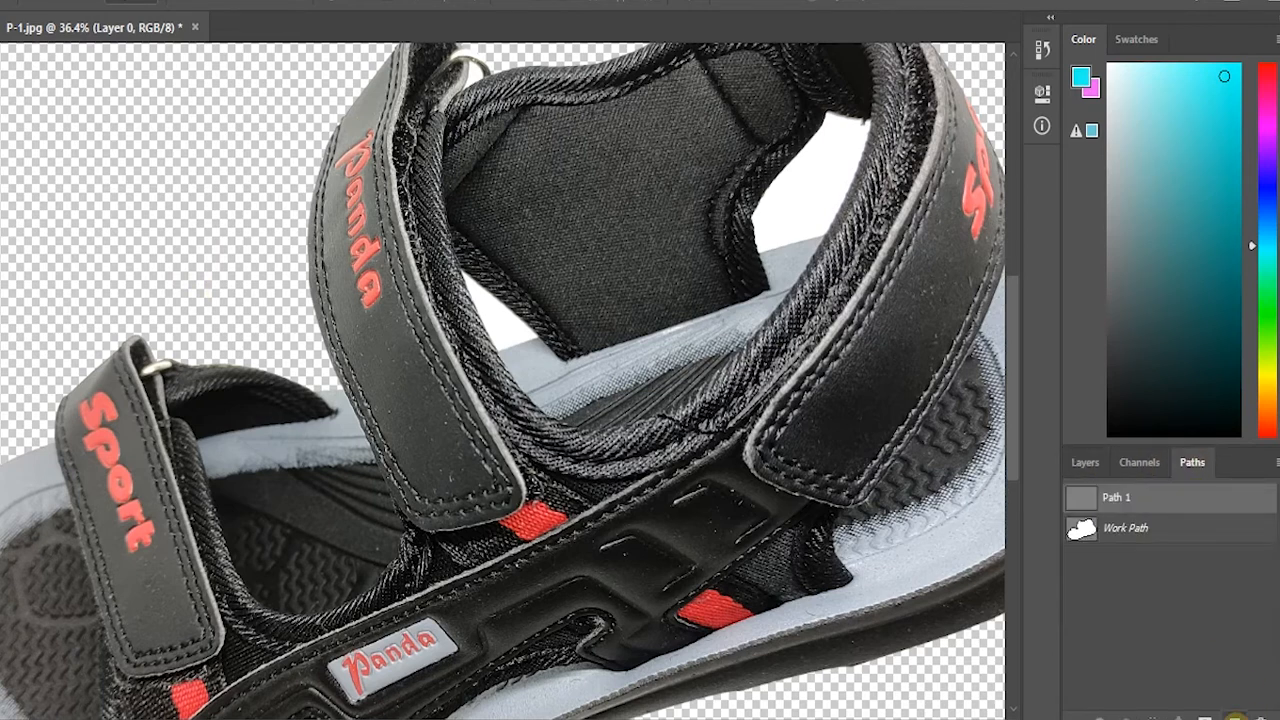
left_click(1237, 717)
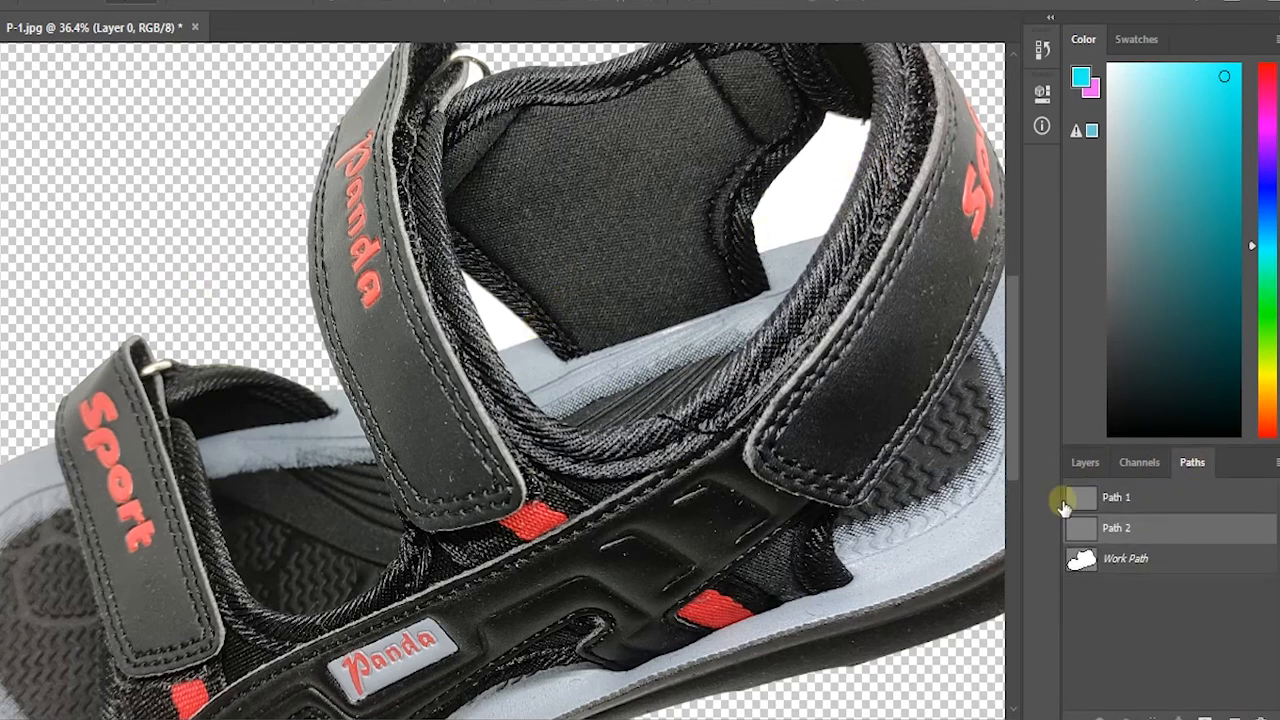
left_click(1138, 497)
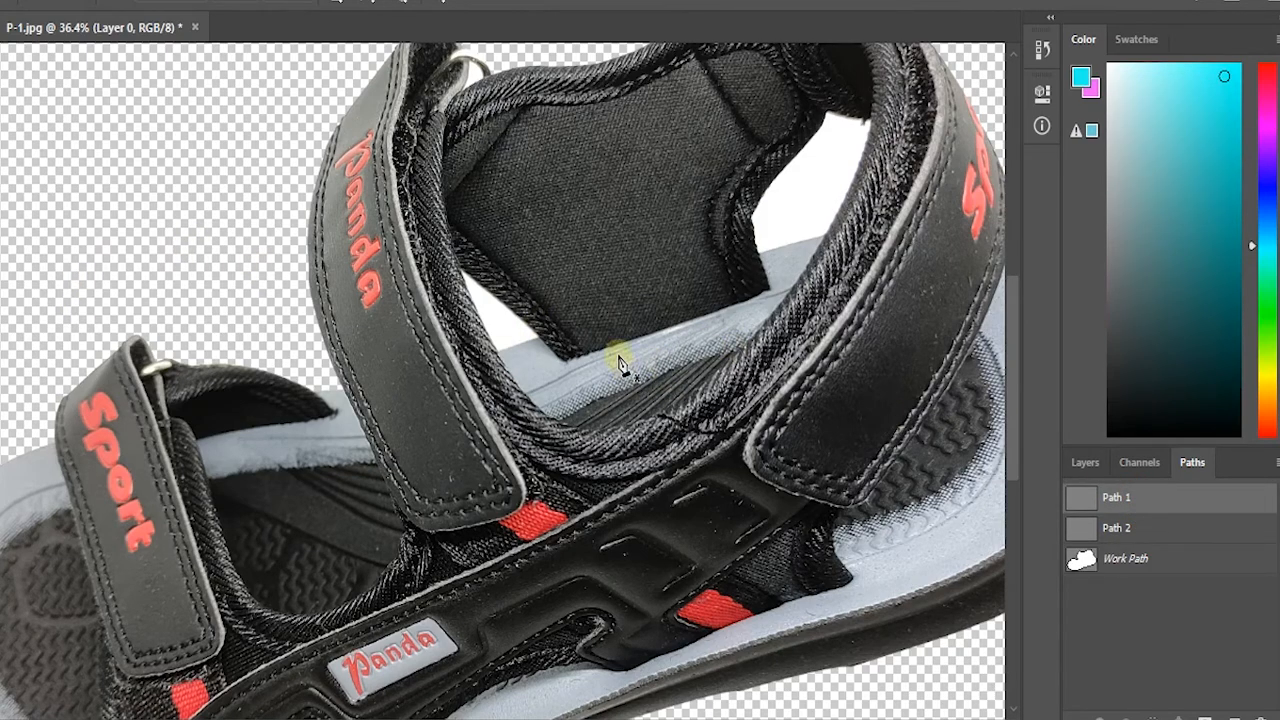
- Trace the lower and upper-right edges of the small white gap behind the Panda strap in Path 1
scroll(620, 362, "up", 6)
scroll(456, 366, "up", 5)
left_click_drag(386, 356, 382, 516)
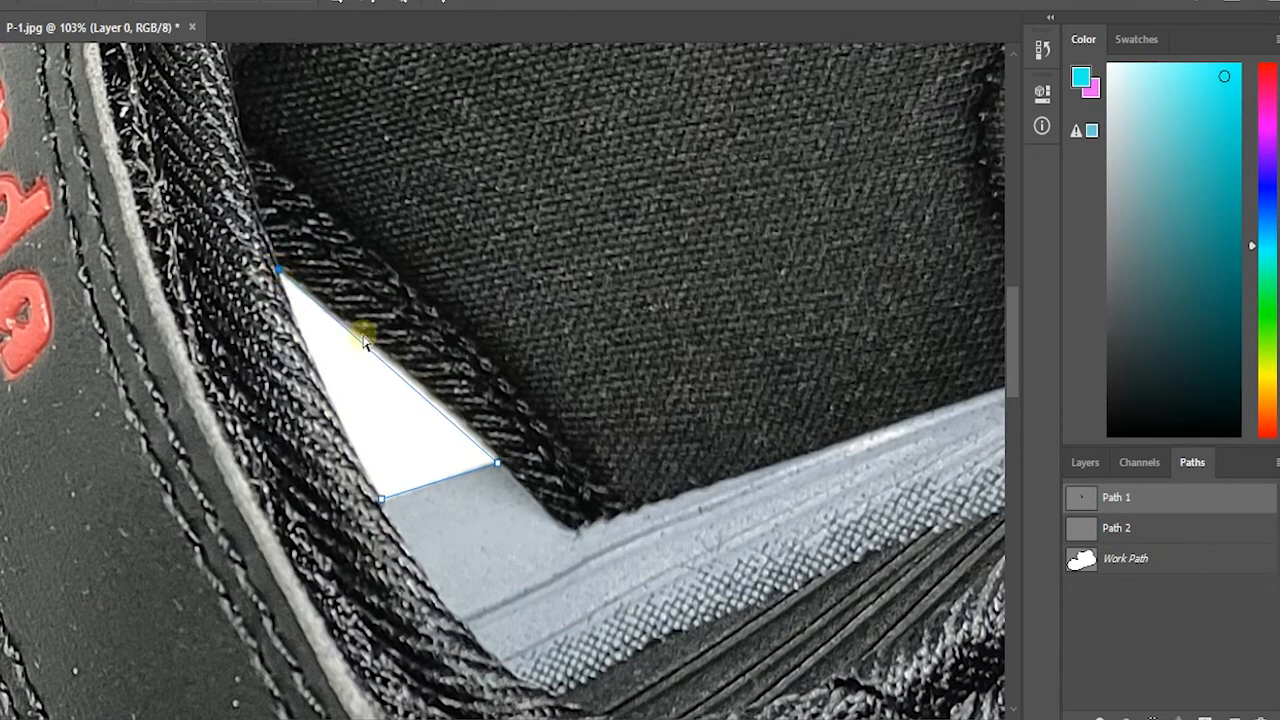
left_click_drag(275, 270, 133, 155)
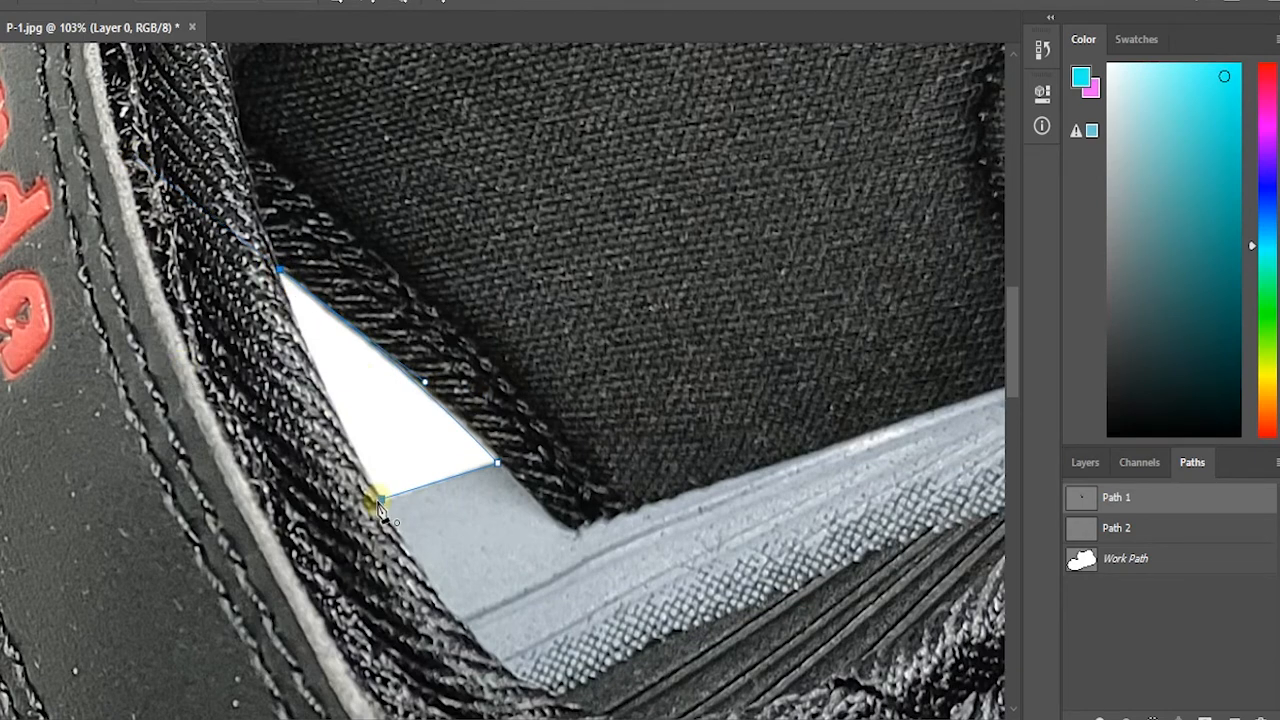
scroll(378, 512, "up", 3)
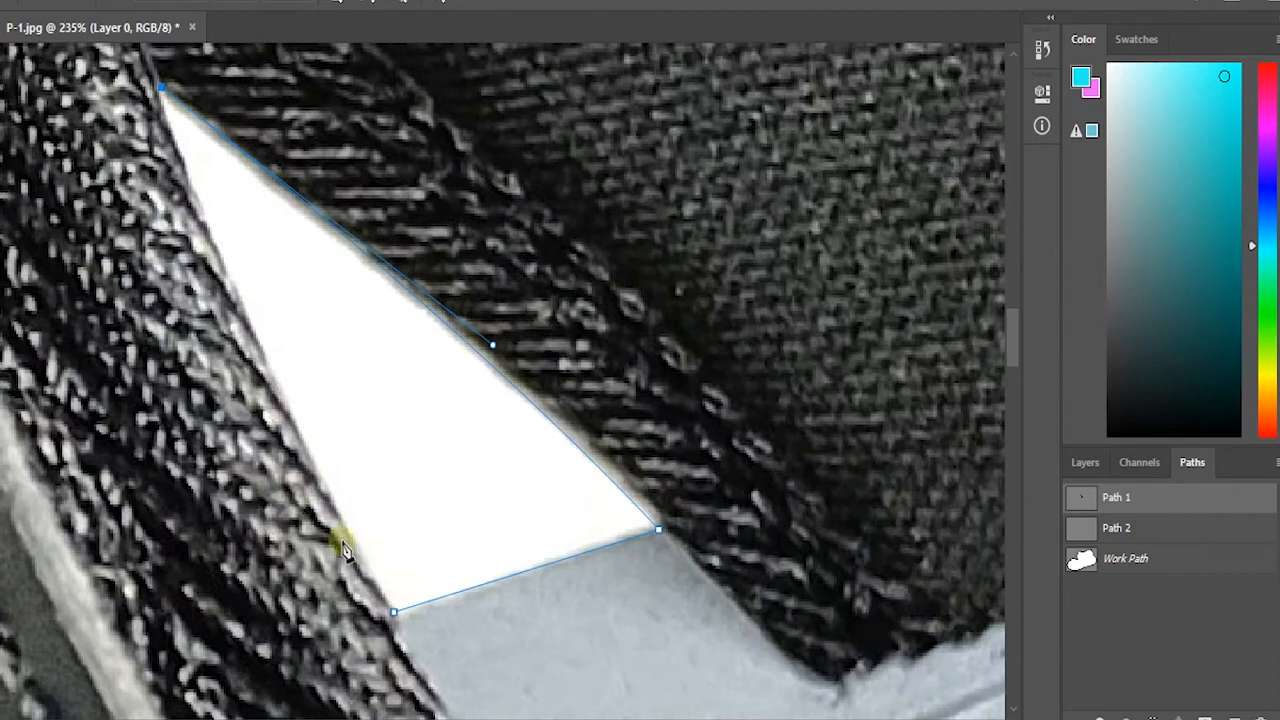
left_click_drag(388, 612, 483, 538)
scroll(500, 532, "up", 4)
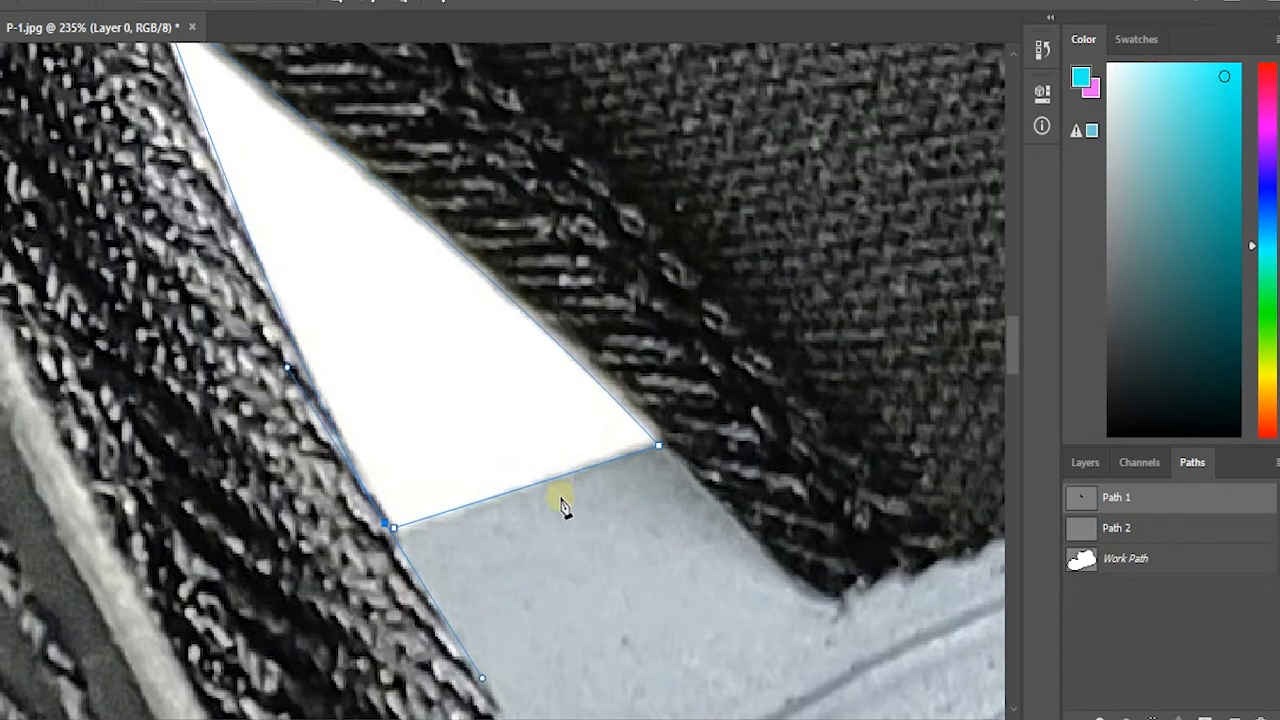
key("ctrl+z")
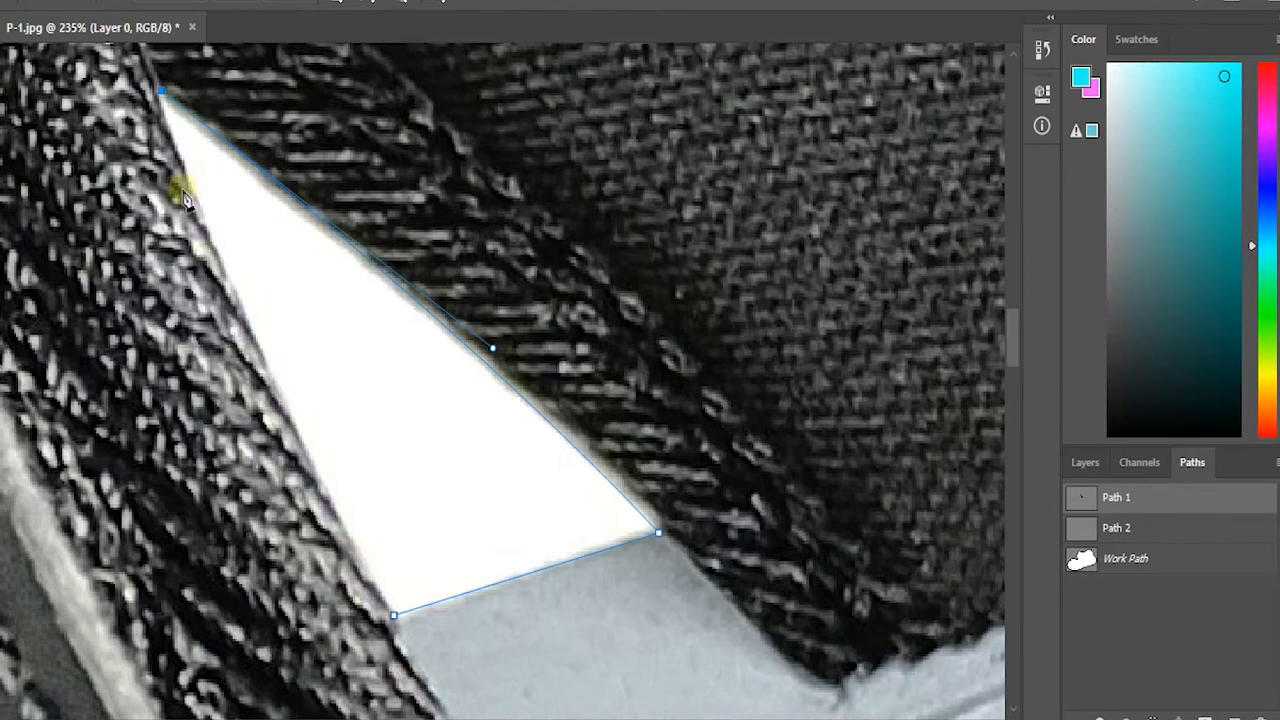
- Trace the small gap's left edge to a curved anchor near its lower corner, remove the outgoing handle, and close the path
scroll(184, 197, "up", 3)
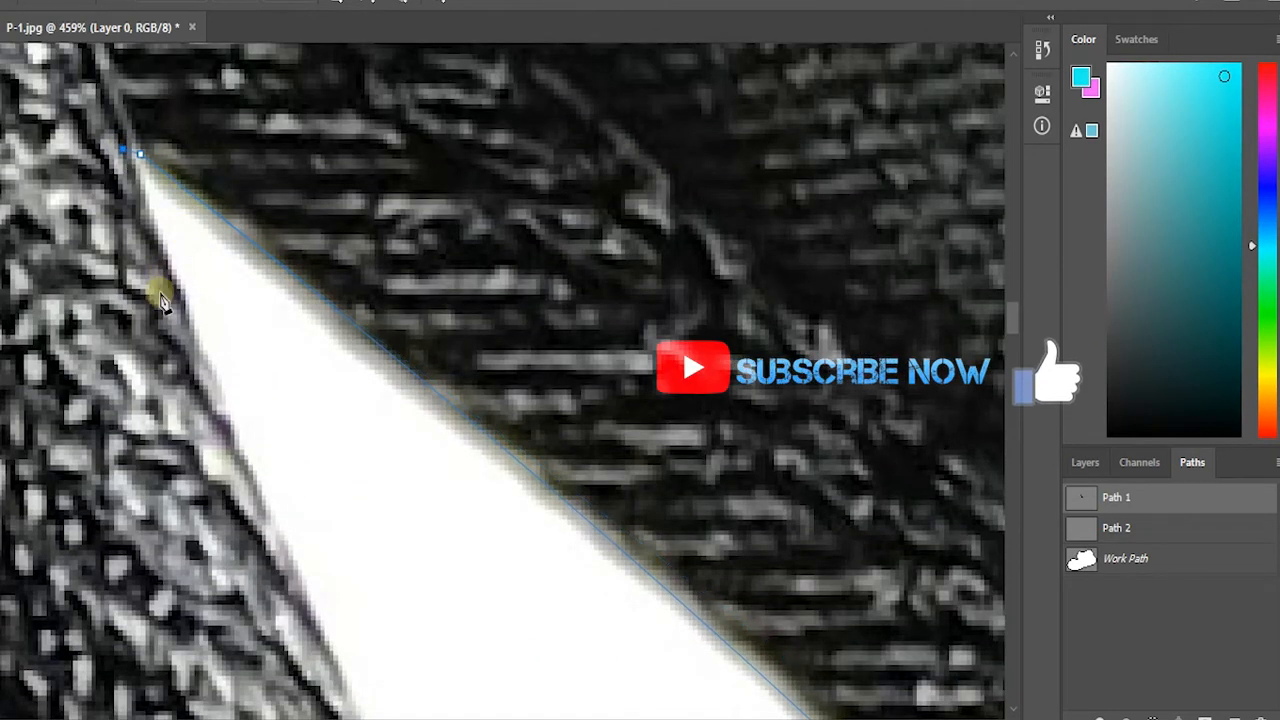
scroll(160, 303, "down", 3)
scroll(160, 303, "down", 3)
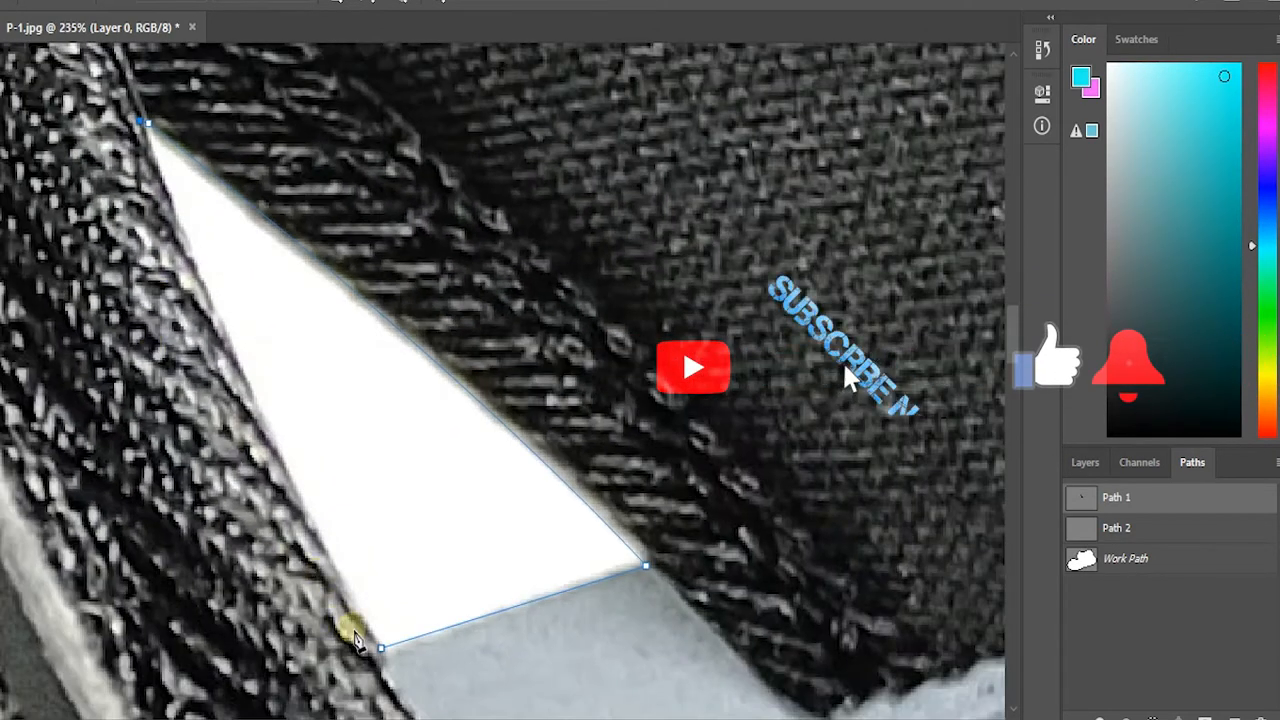
left_click_drag(375, 641, 422, 664)
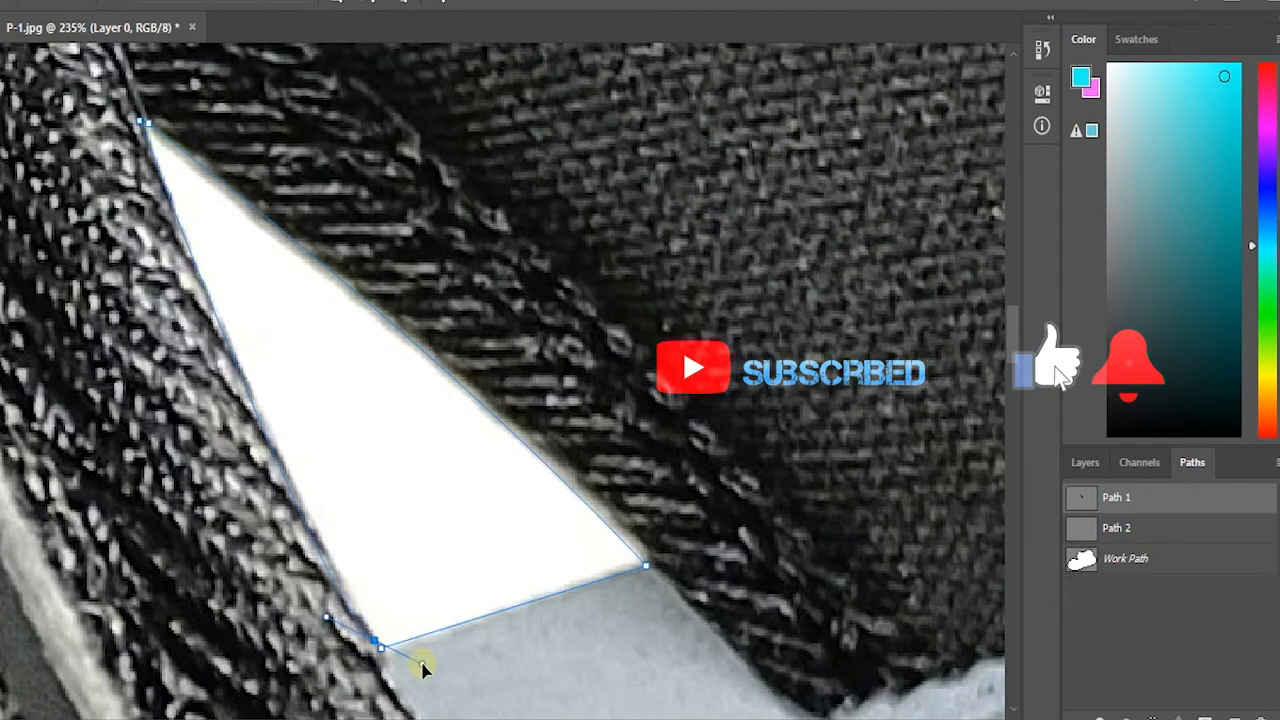
left_click(375, 641, "alt")
left_click(381, 651)
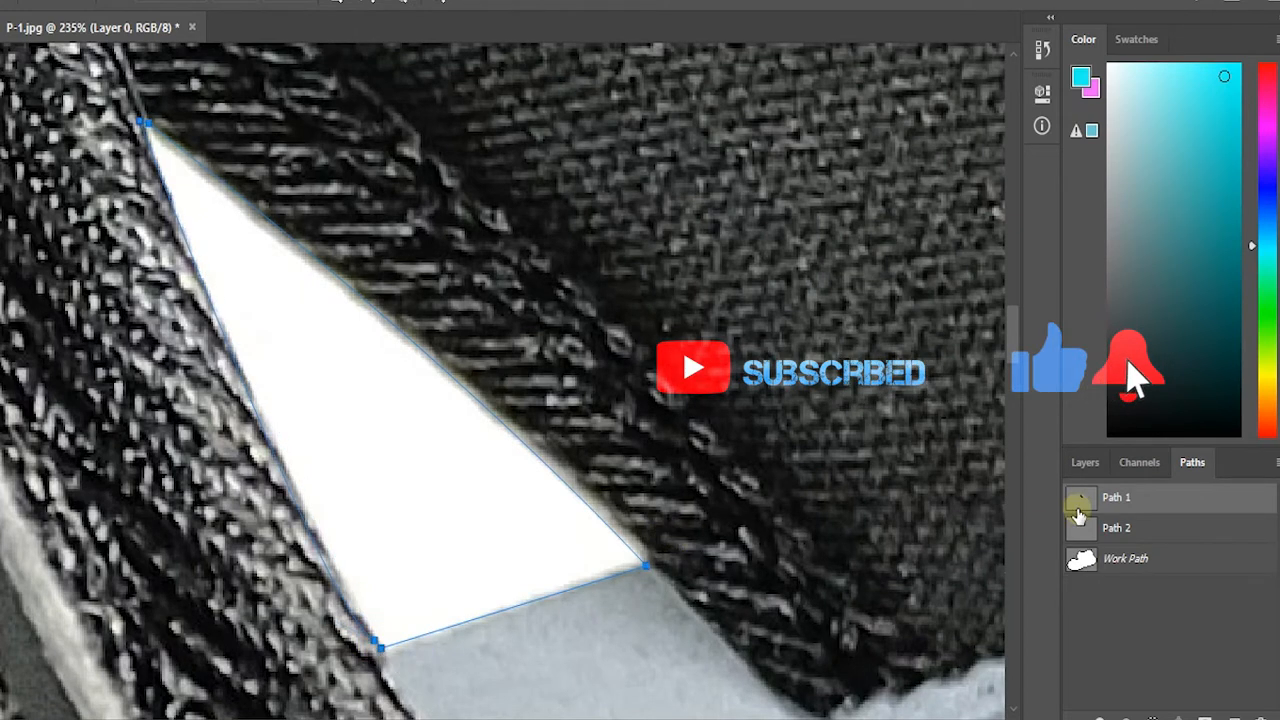
- Load Path 1 as a selection and delete the white area inside the small gap
left_click(1081, 500, "ctrl")
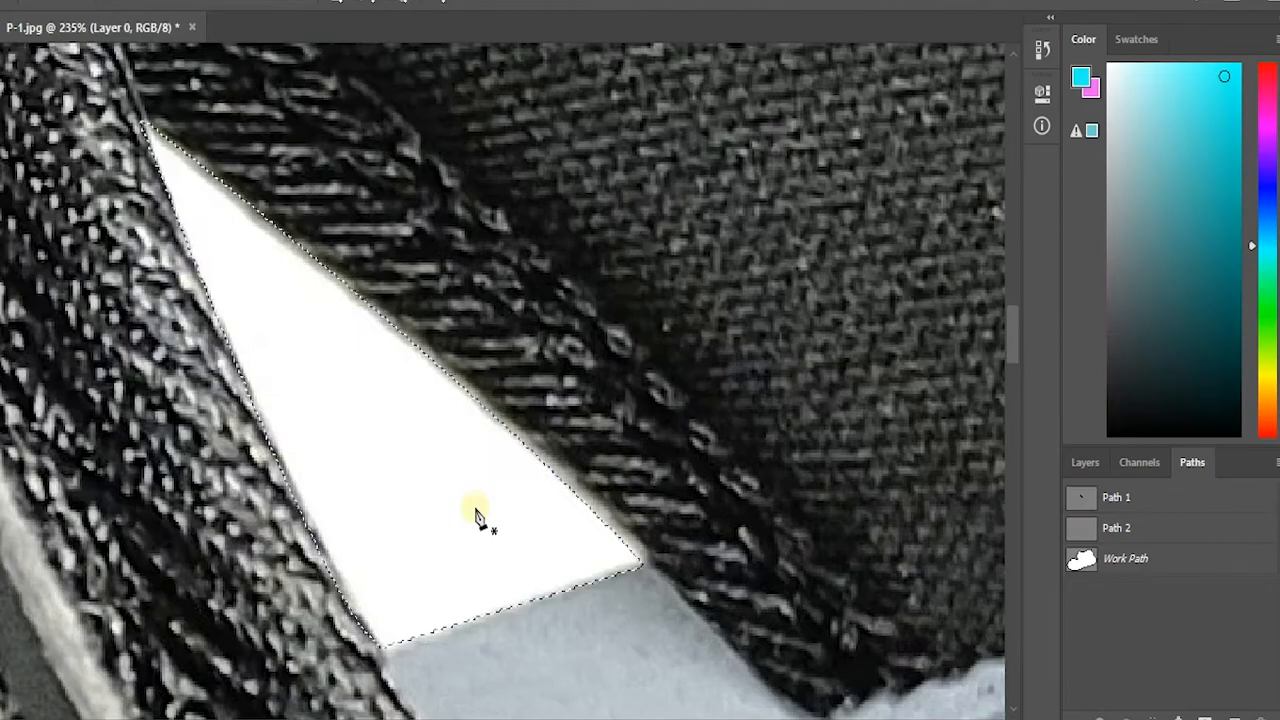
key("Delete")
scroll(457, 514, "down", 2)
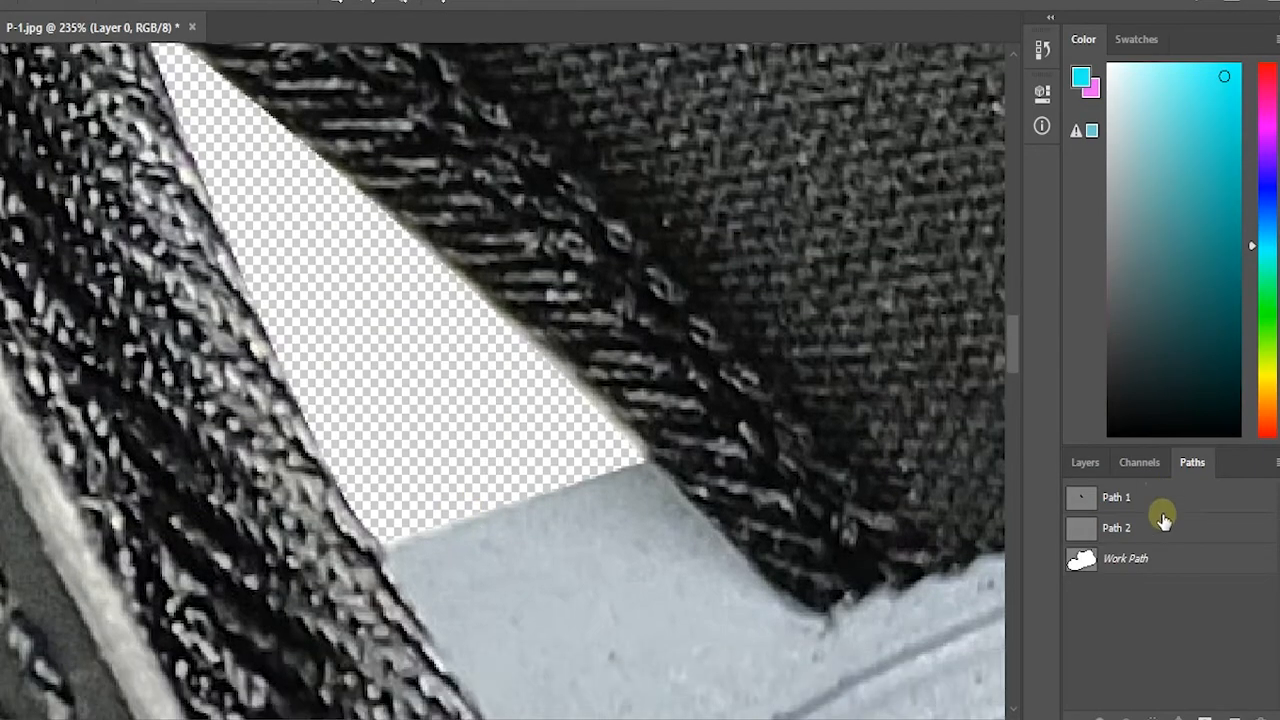
- In Path 2, start tracing the larger white gap from its lower-left corner up to the bend in the black padding
left_click(1110, 527)
left_click_drag(835, 718, 910, 718)
scroll(600, 309, "up", 4)
scroll(620, 320, "up", 6)
scroll(620, 322, "down", 10)
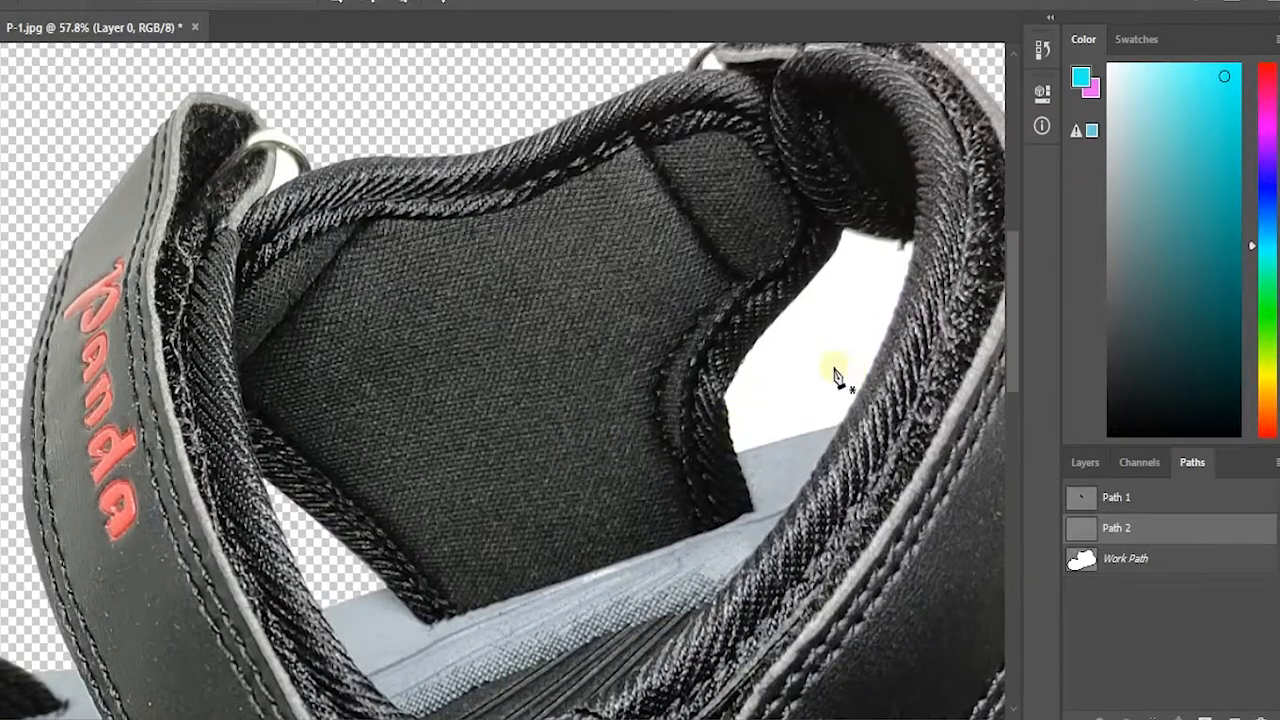
scroll(835, 455, "up", 3)
scroll(642, 697, "up", 4)
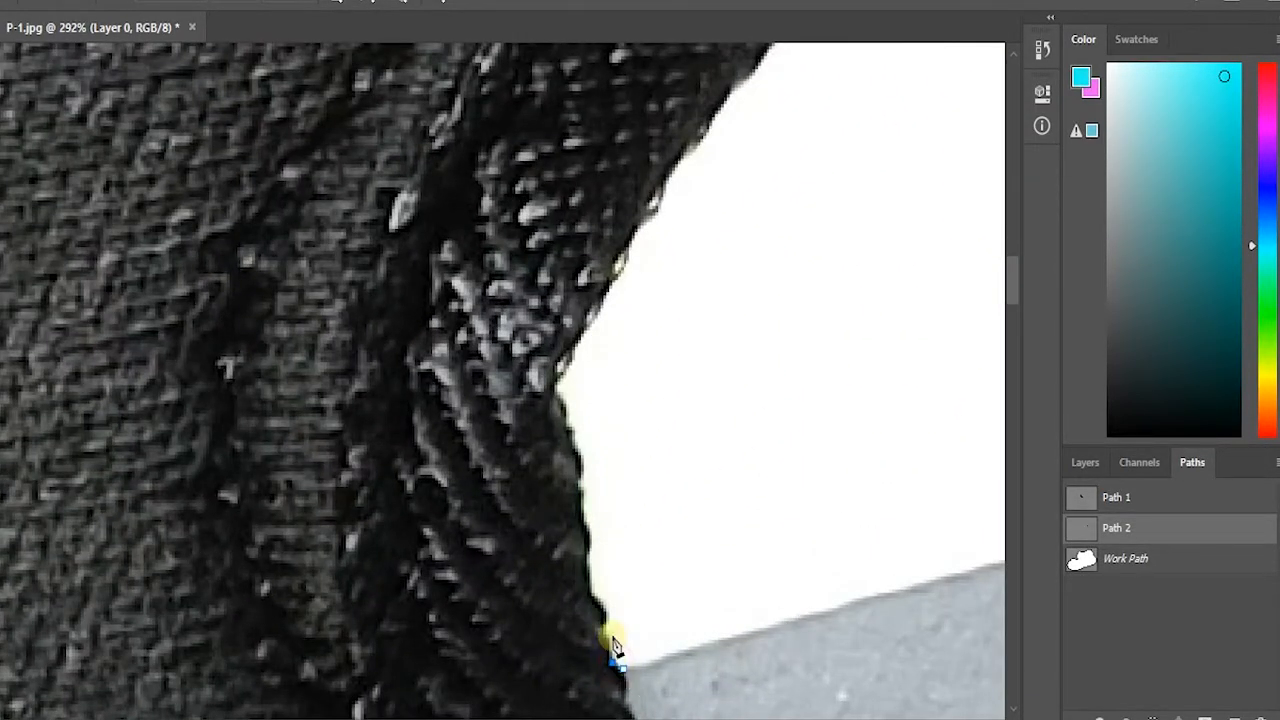
left_click(587, 558)
left_click_drag(553, 387, 522, 263)
- Continue Path 2 up the padding's edge to the gap's upper-left corner with curved anchors, removing an outgoing handle midway
scroll(786, 380, "up", 5)
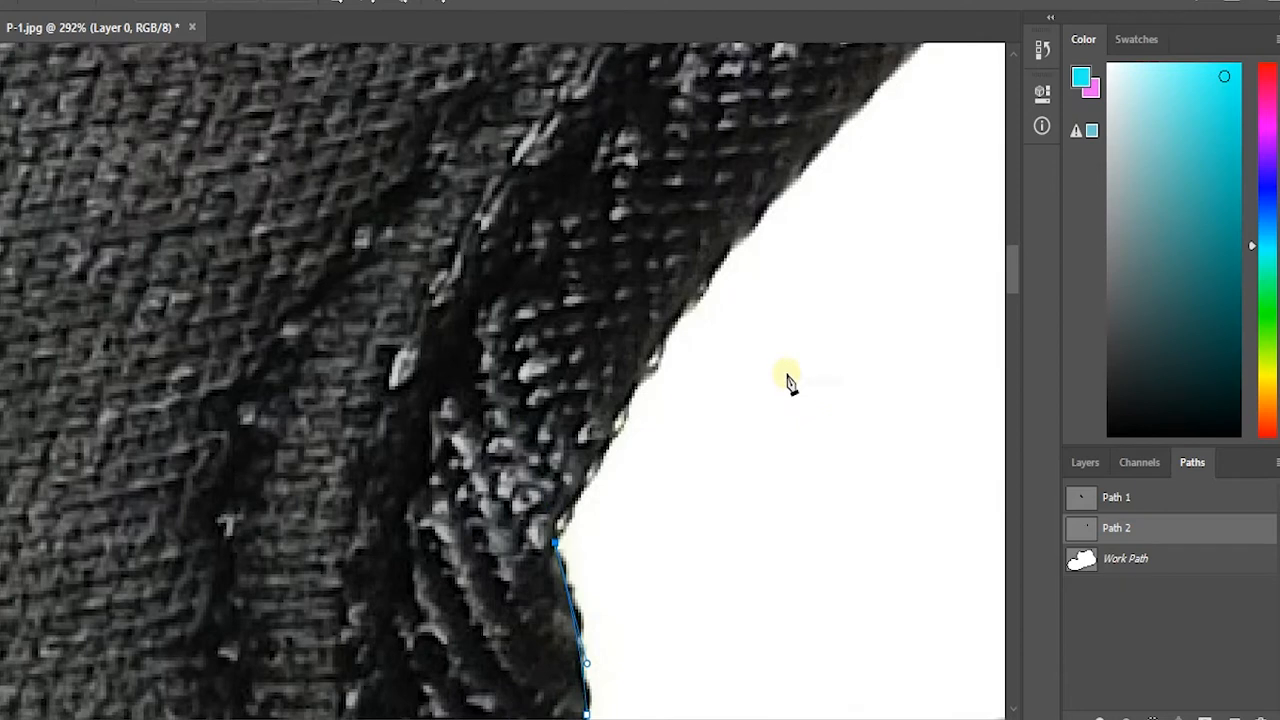
left_click_drag(862, 153, 991, 77)
left_click(863, 156, "alt")
scroll(865, 163, "up", 4)
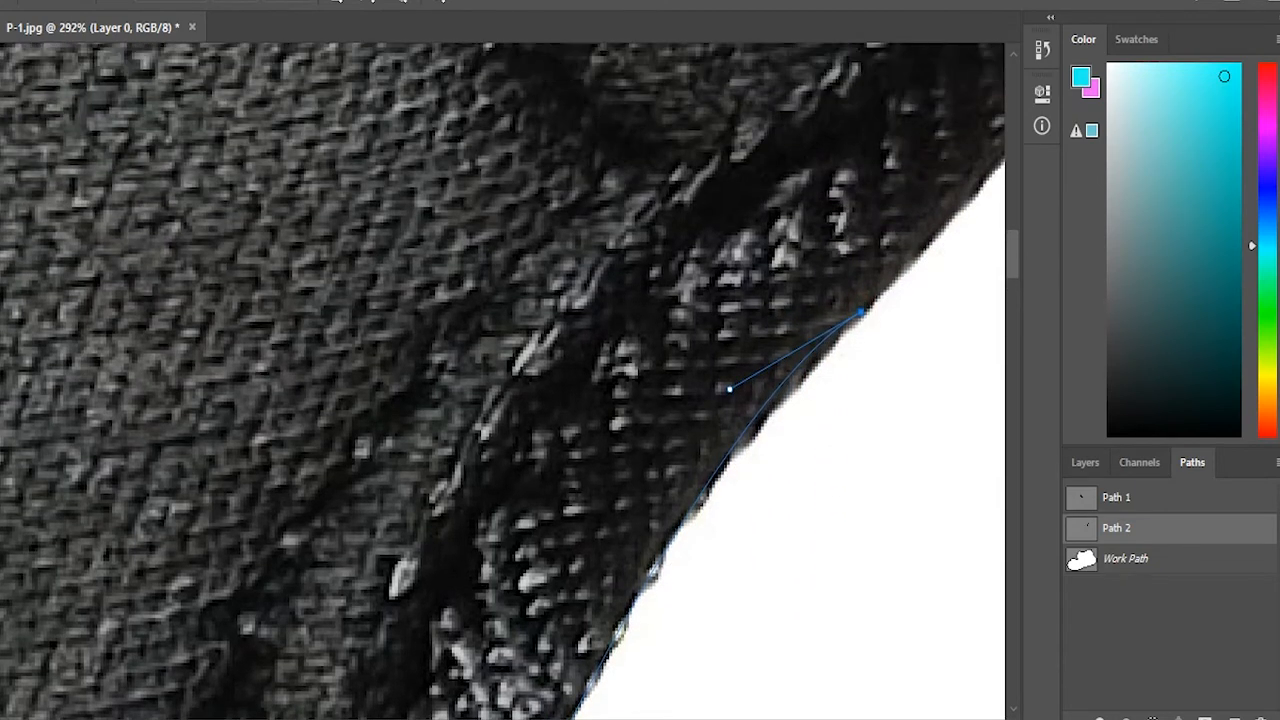
scroll(650, 532, "down", 5)
left_click_drag(822, 323, 840, 272)
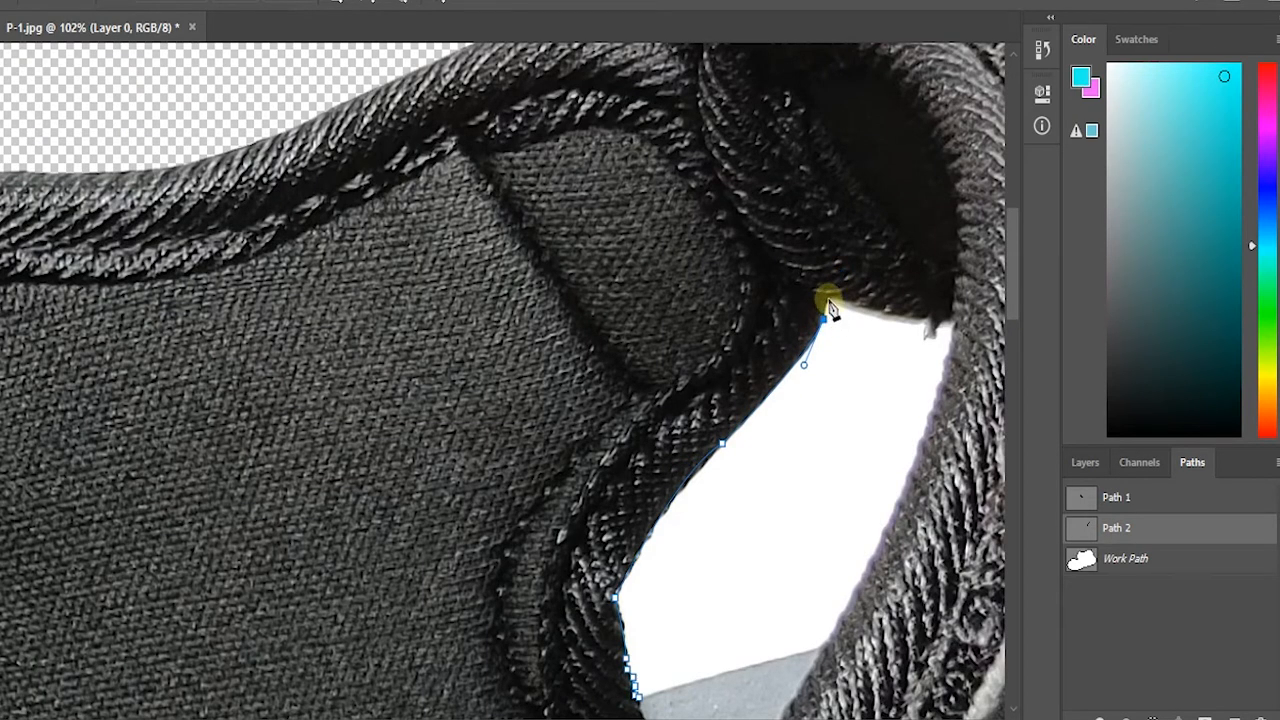
scroll(828, 310, "up", 4)
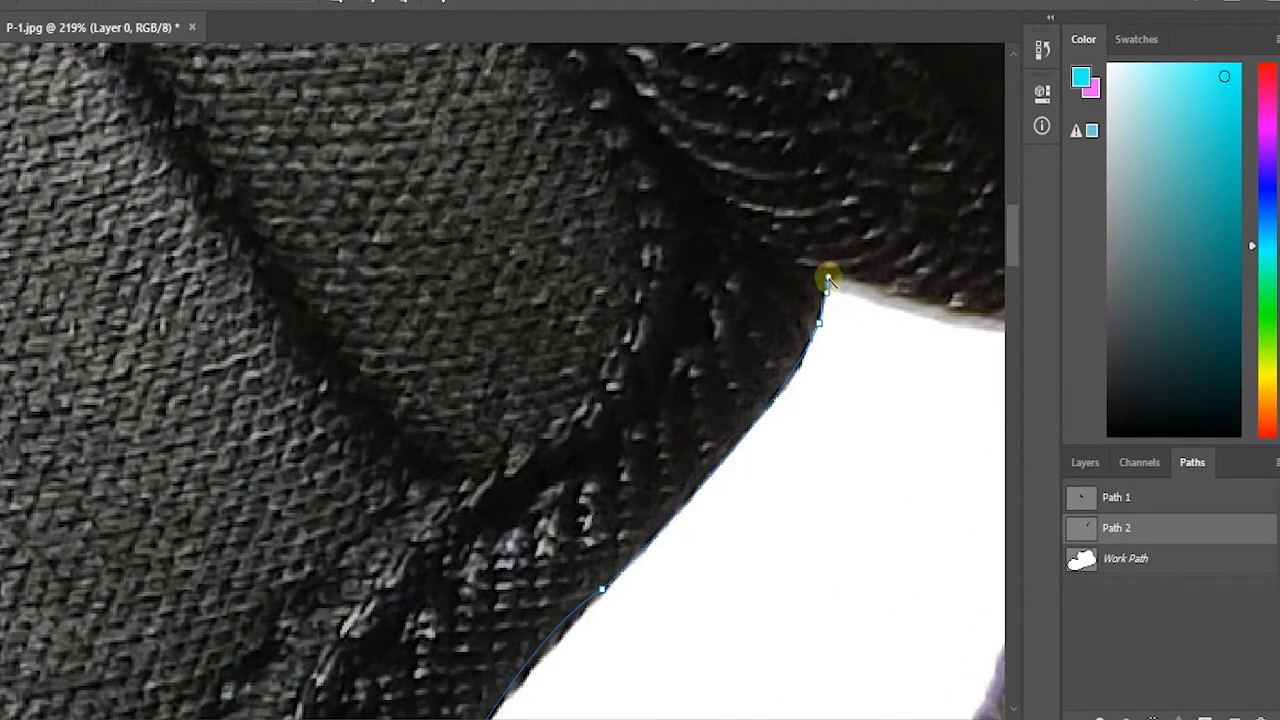
- Trace the larger gap's top edge to its upper-right corner with two curved anchors, removing each outgoing handle
left_click_drag(945, 301, 967, 327)
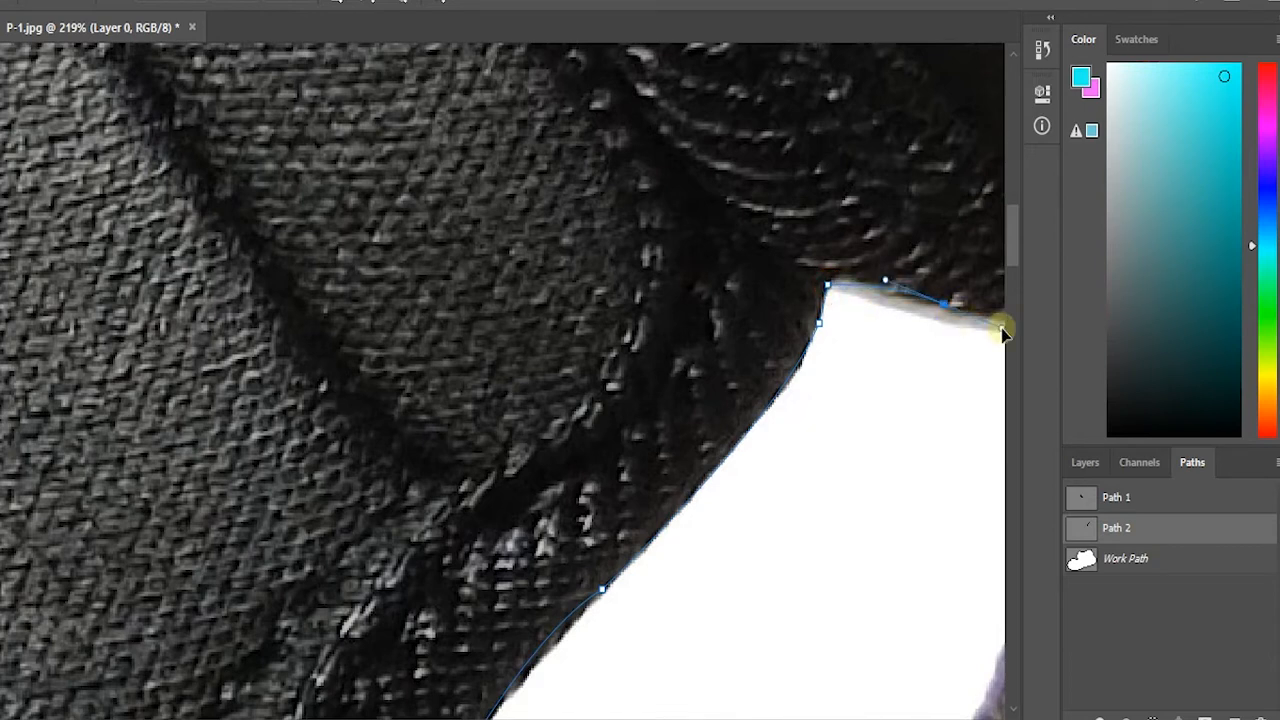
left_click(946, 302, "alt")
left_click_drag(720, 719, 778, 719)
left_click_drag(452, 321, 505, 310)
left_click(450, 322, "alt")
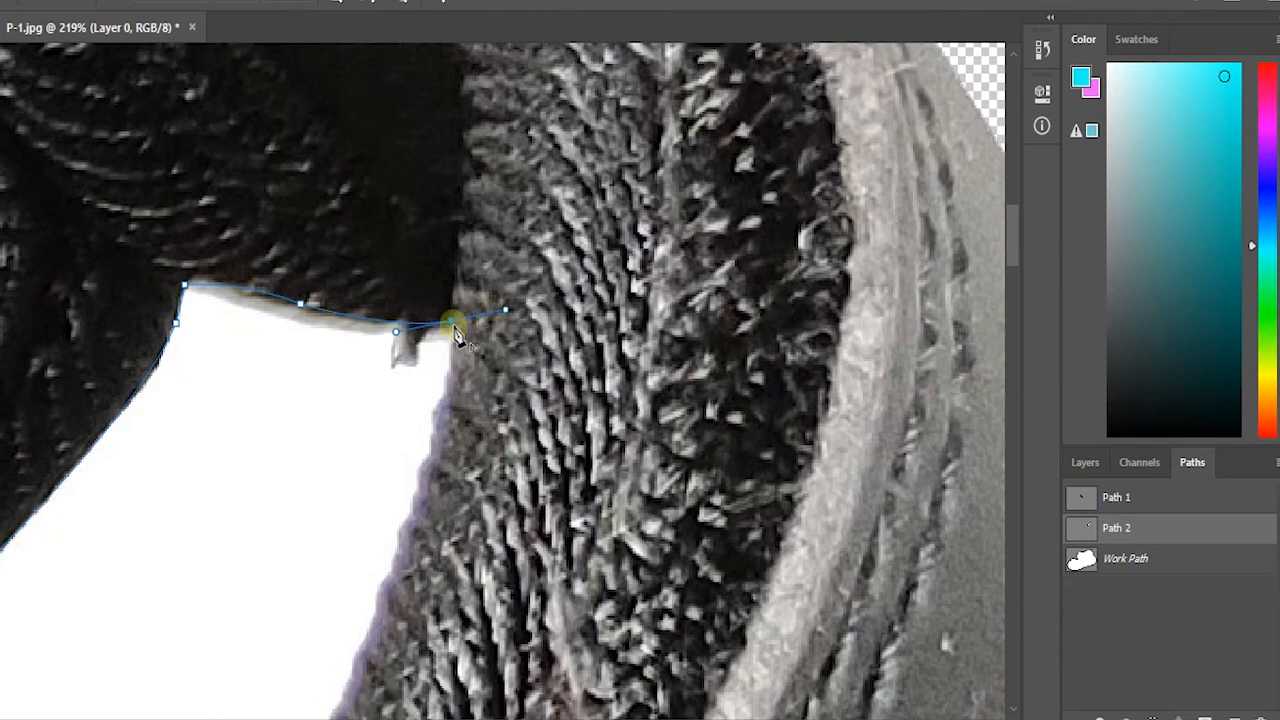
- Trace the larger gap's right edge with a curved anchor, remove its outgoing handle, and close the path at the starting anchor
scroll(408, 485, "down", 5)
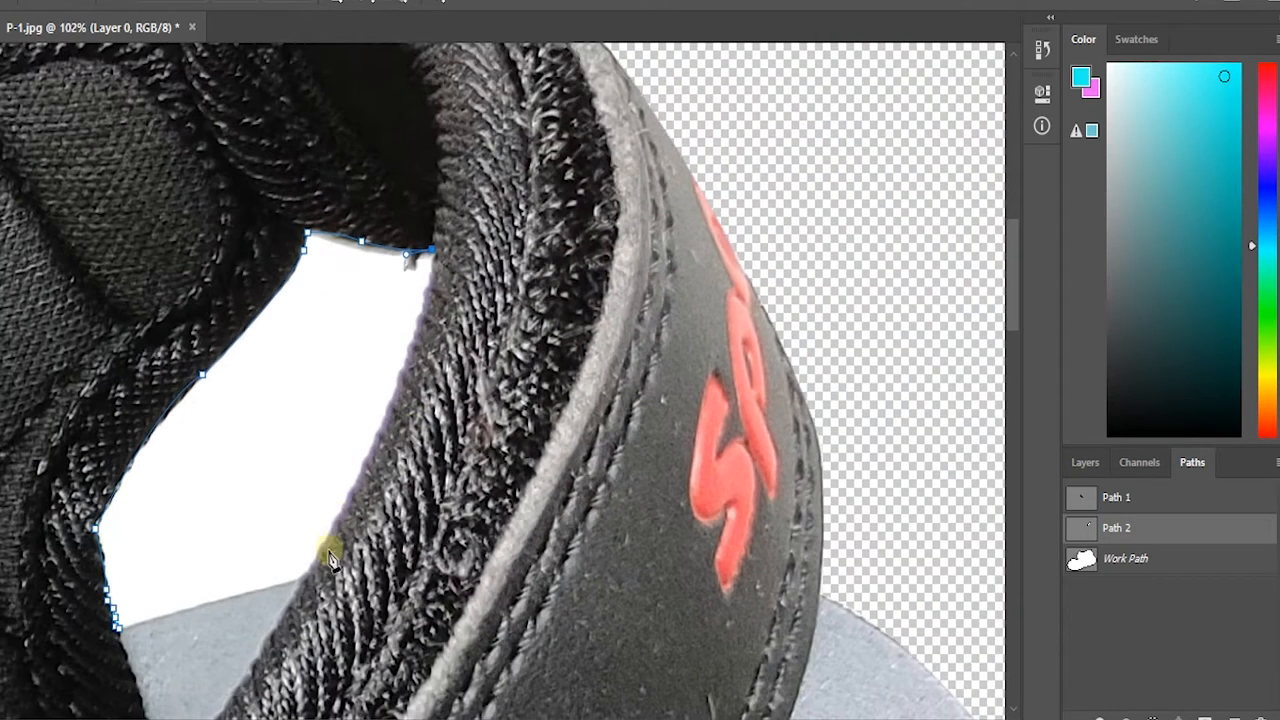
left_click_drag(303, 574, 185, 648)
left_click(305, 472, "alt")
left_click(120, 527)
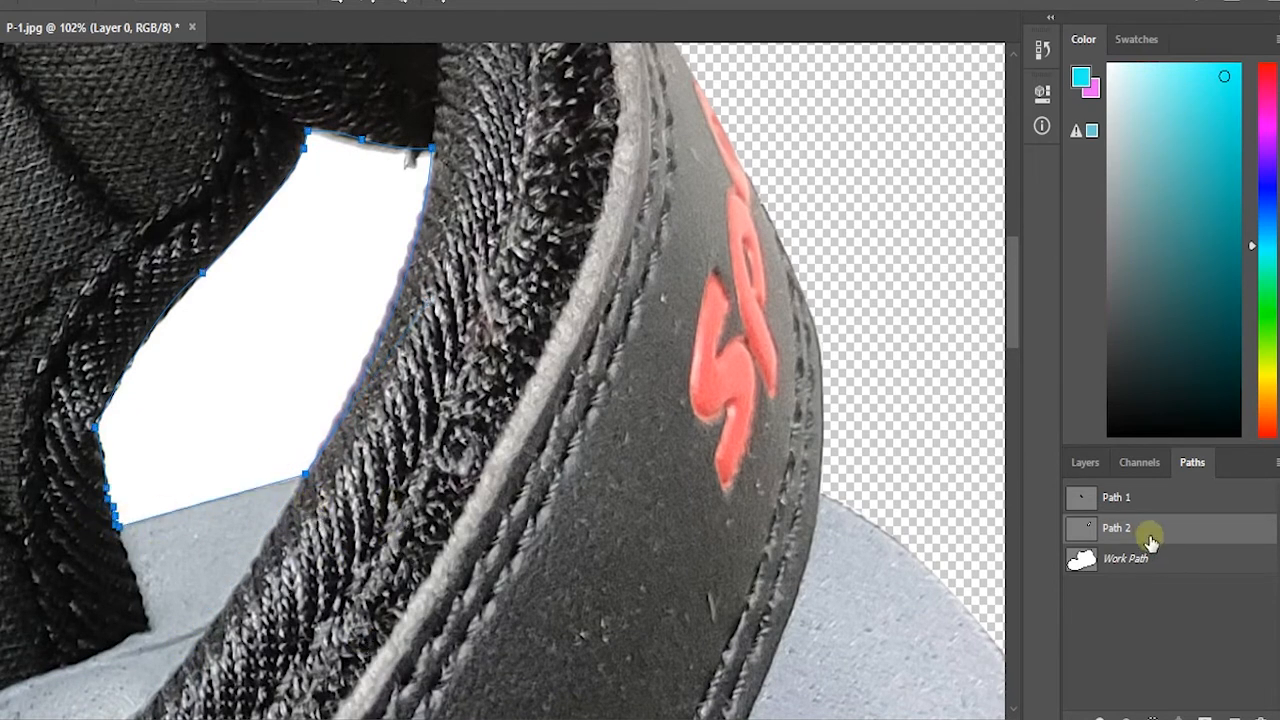
- Load Path 2 as a selection, delete the white area inside the larger gap, and deselect
left_click(1081, 527, "ctrl")
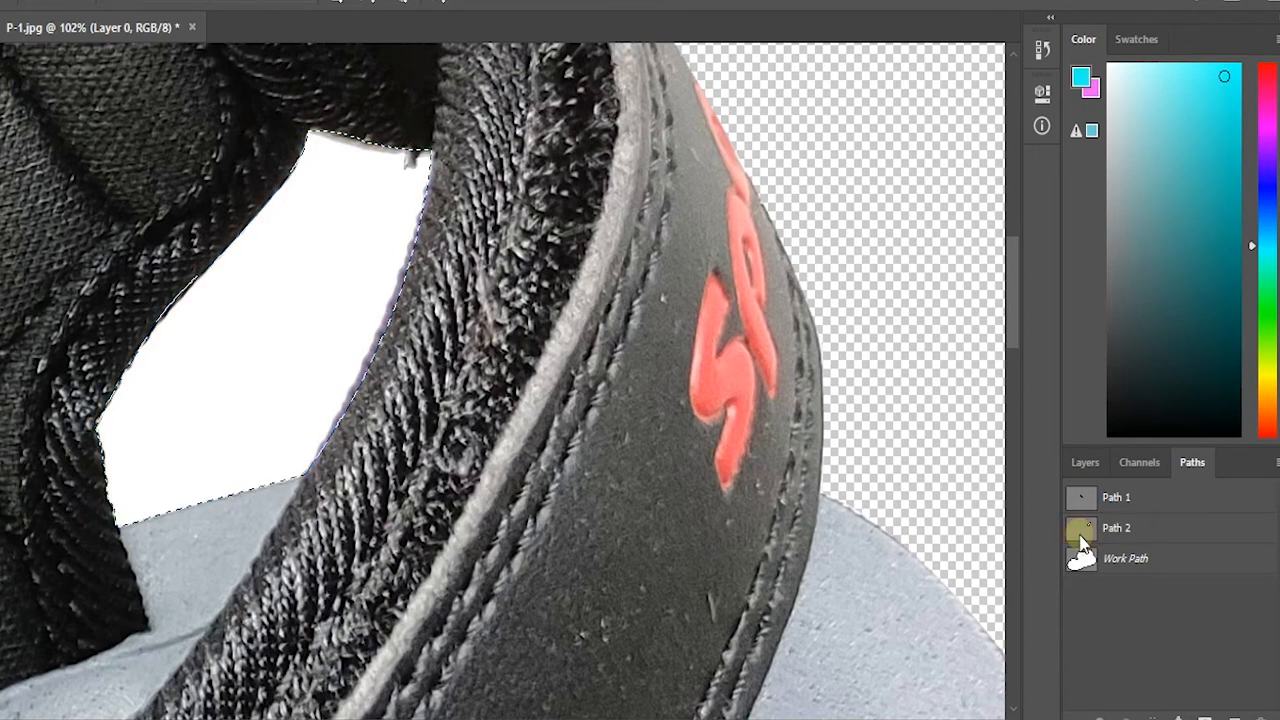
key("Delete")
key("ctrl+d")
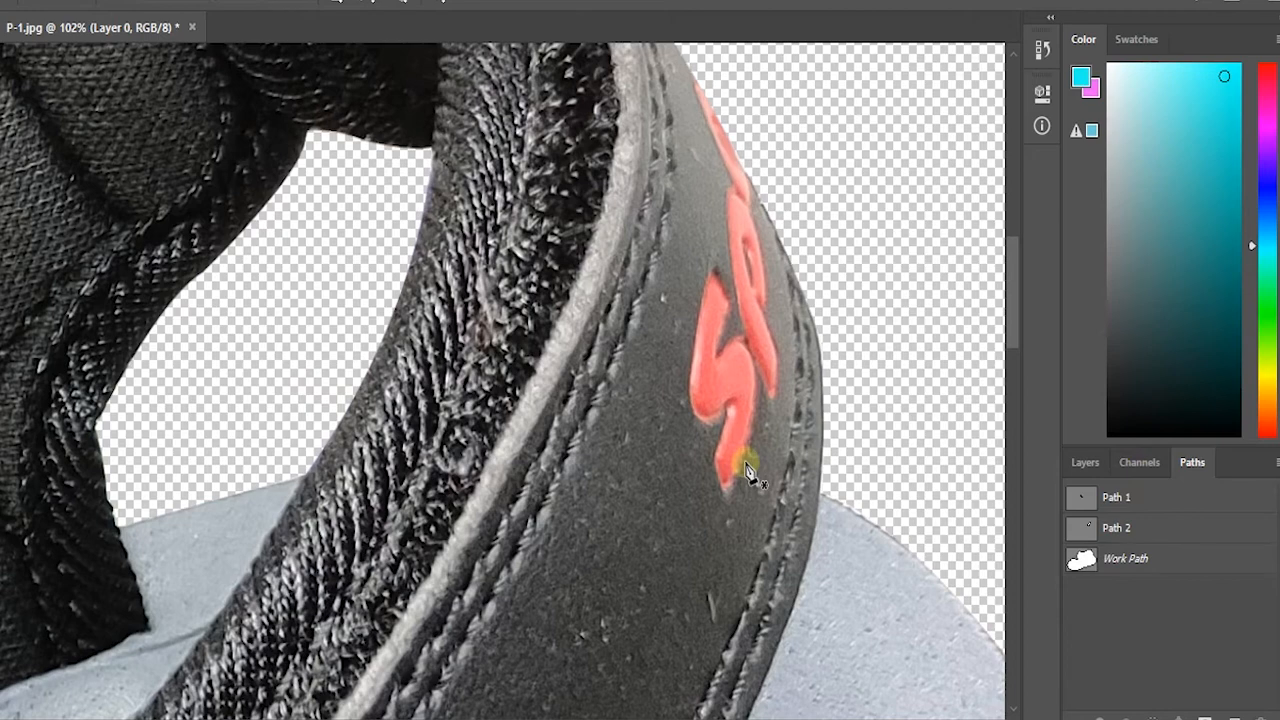
- Scale the cut-out sandal down slightly with Free Transform and place it near the middle of the canvas
scroll(740, 465, "down", 6)
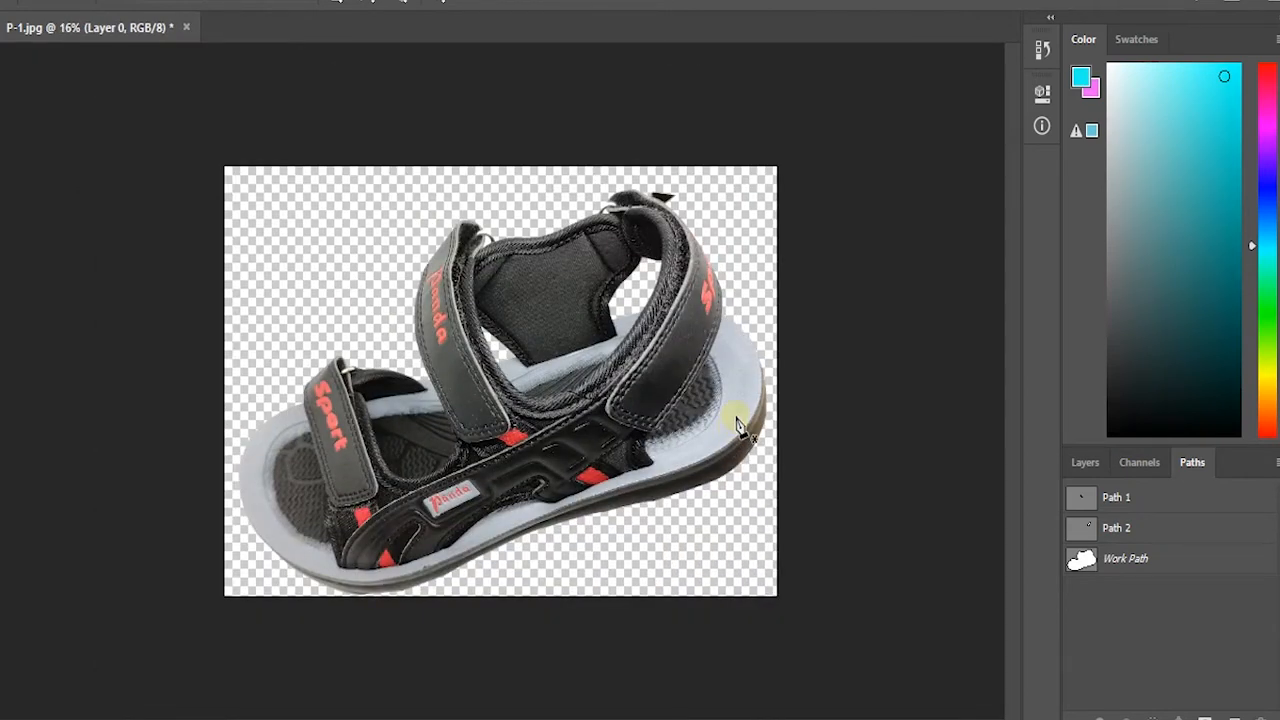
left_click(1098, 463)
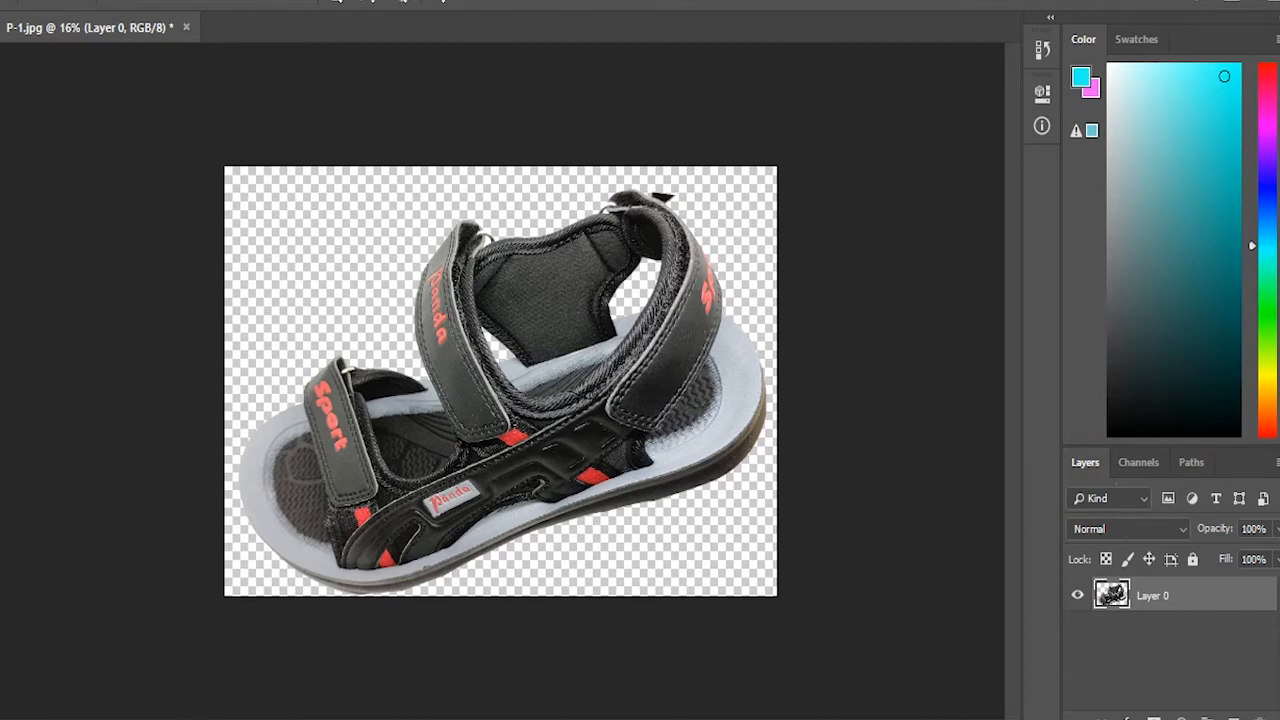
left_click_drag(485, 412, 543, 372)
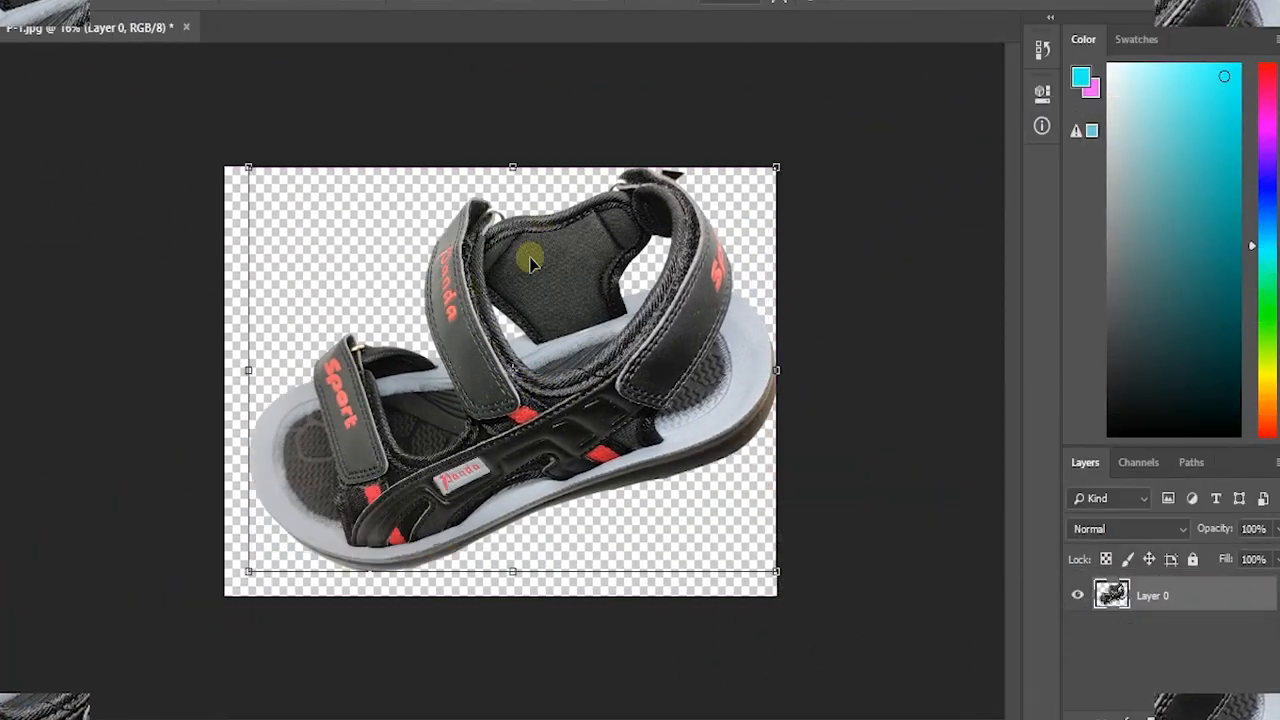
mouse_move(576, 350)
left_mouse_down()
mouse_move(563, 342)
mouse_move(577, 366)
left_mouse_up()
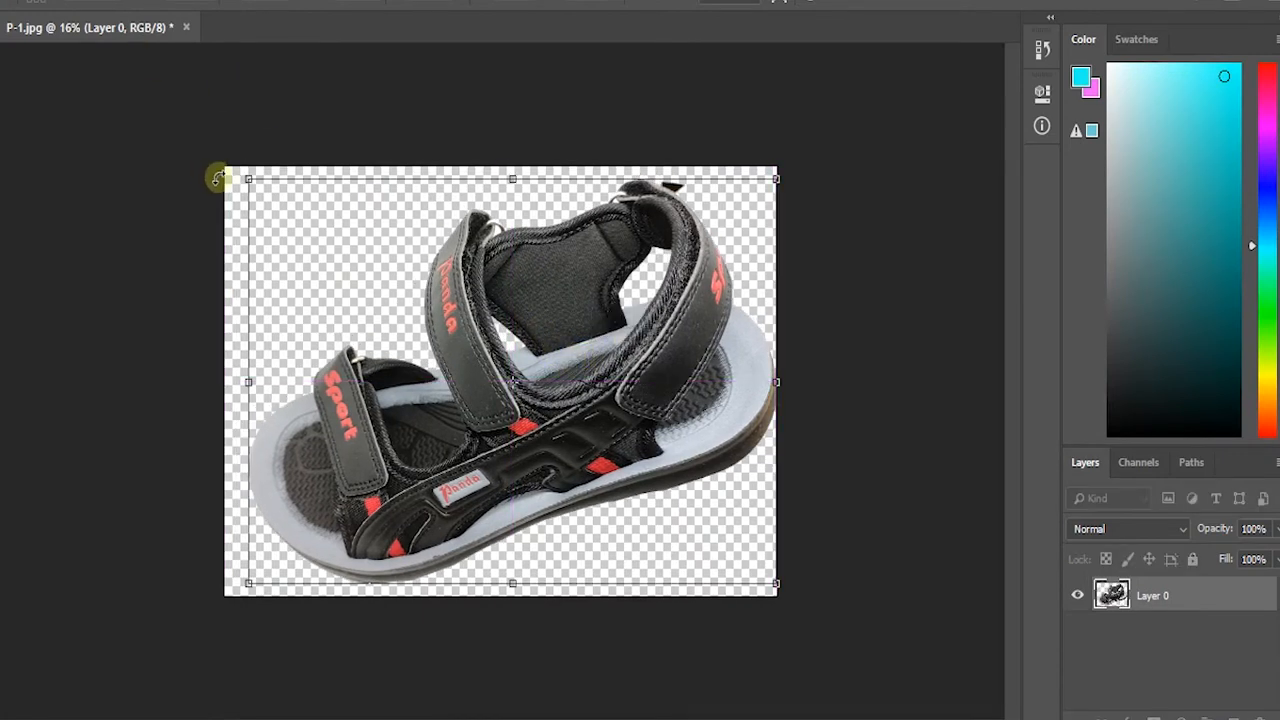
left_click_drag(248, 181, 303, 216)
mouse_move(505, 400)
left_mouse_down()
mouse_move(483, 400)
mouse_move(486, 357)
mouse_move(509, 394)
left_mouse_up()
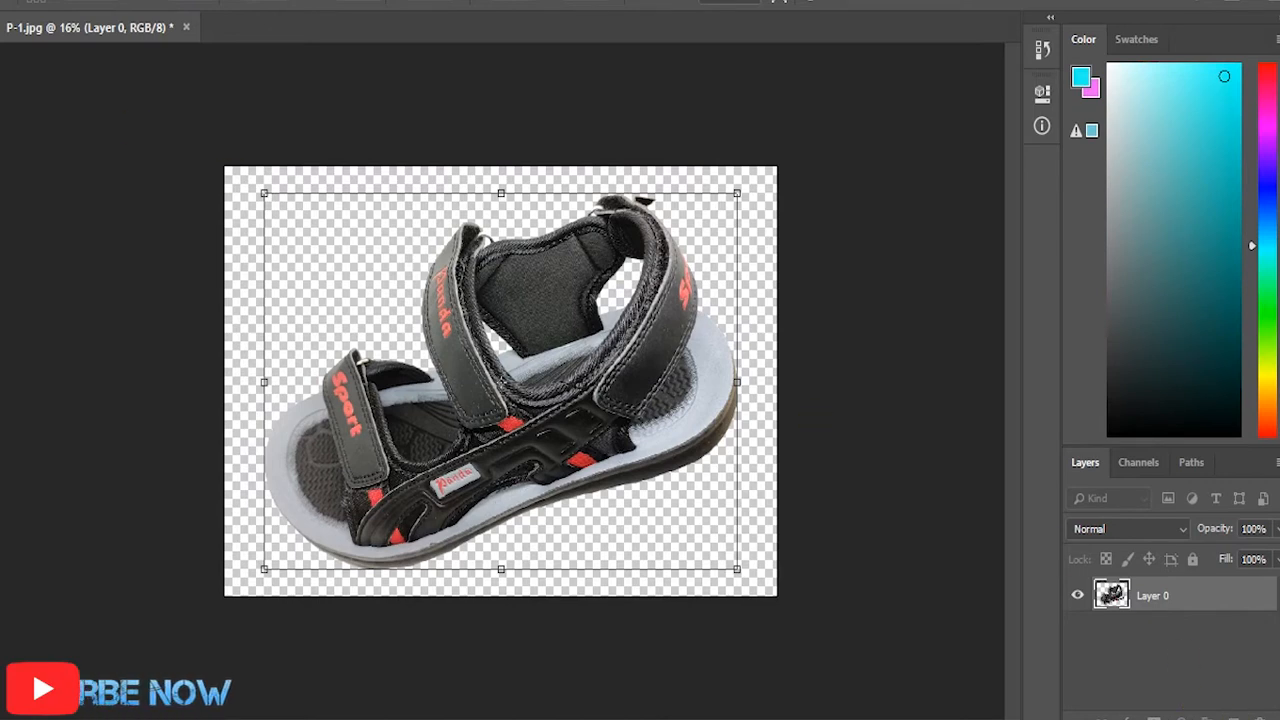
left_click(215, 204)
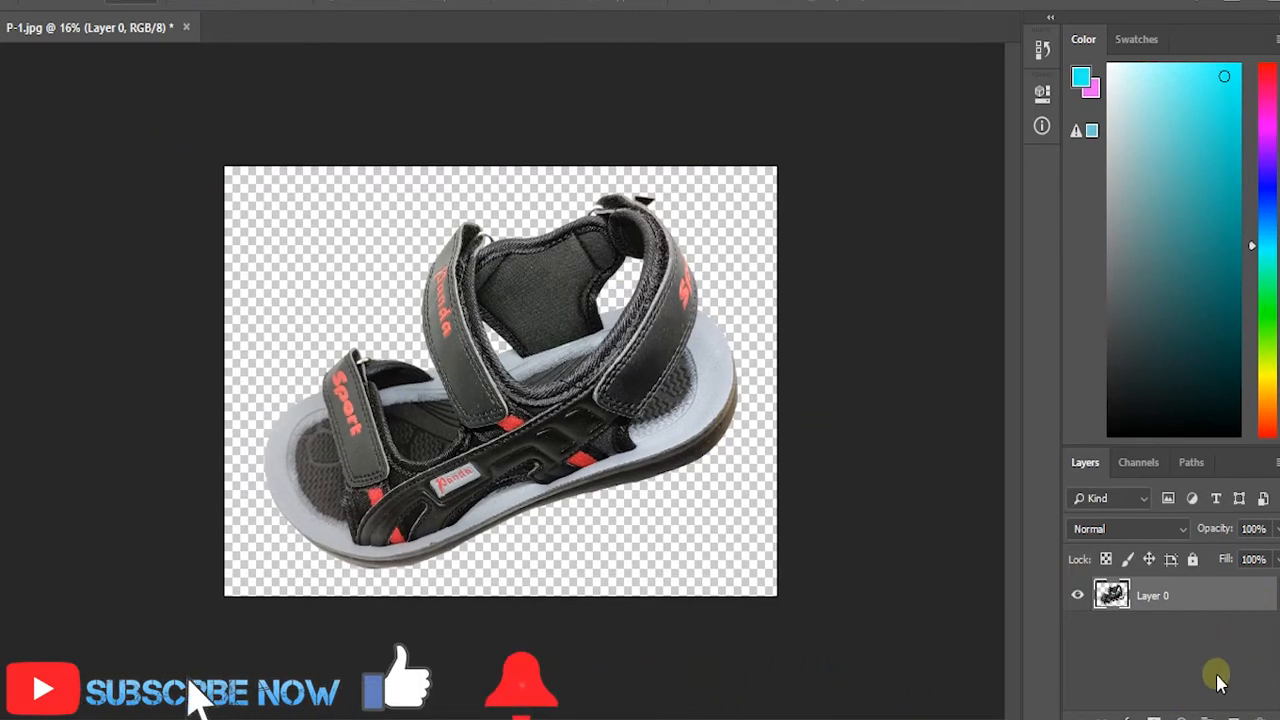
- Add a new empty layer beneath the sandal layer and hide the sandal layer
left_click(1236, 716)
left_click_drag(1163, 591, 1160, 648)
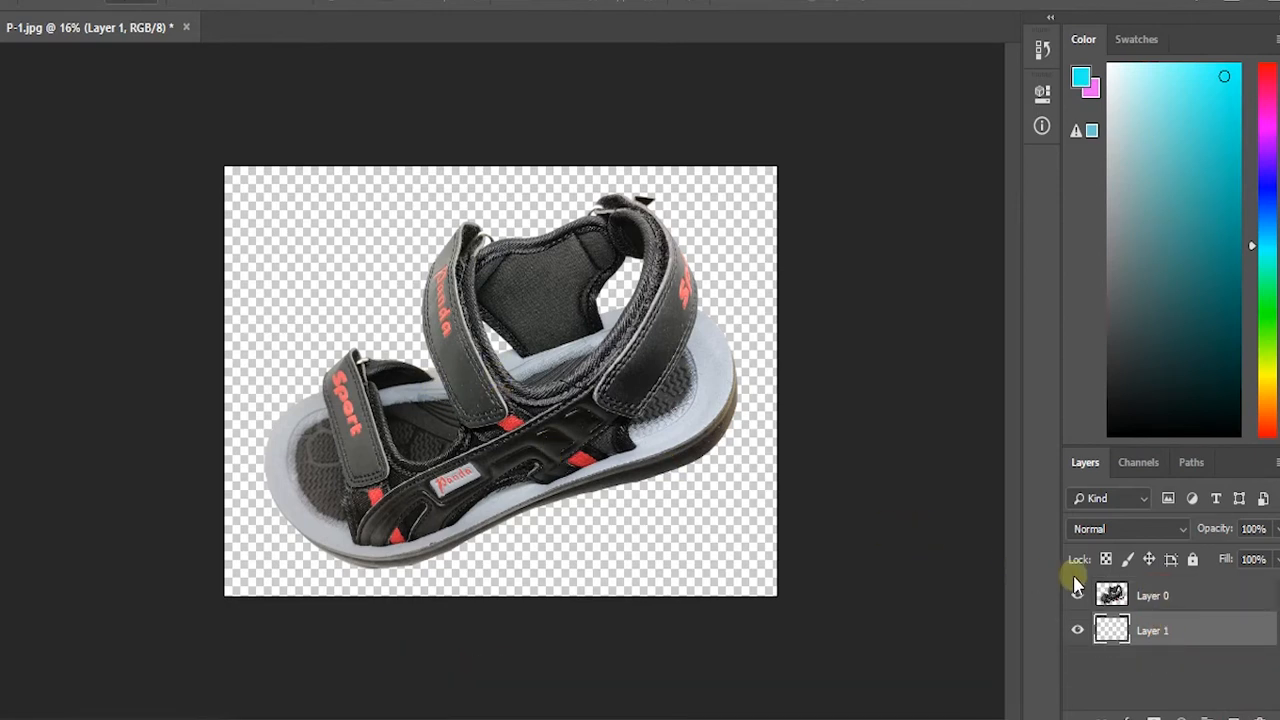
left_click(1075, 603)
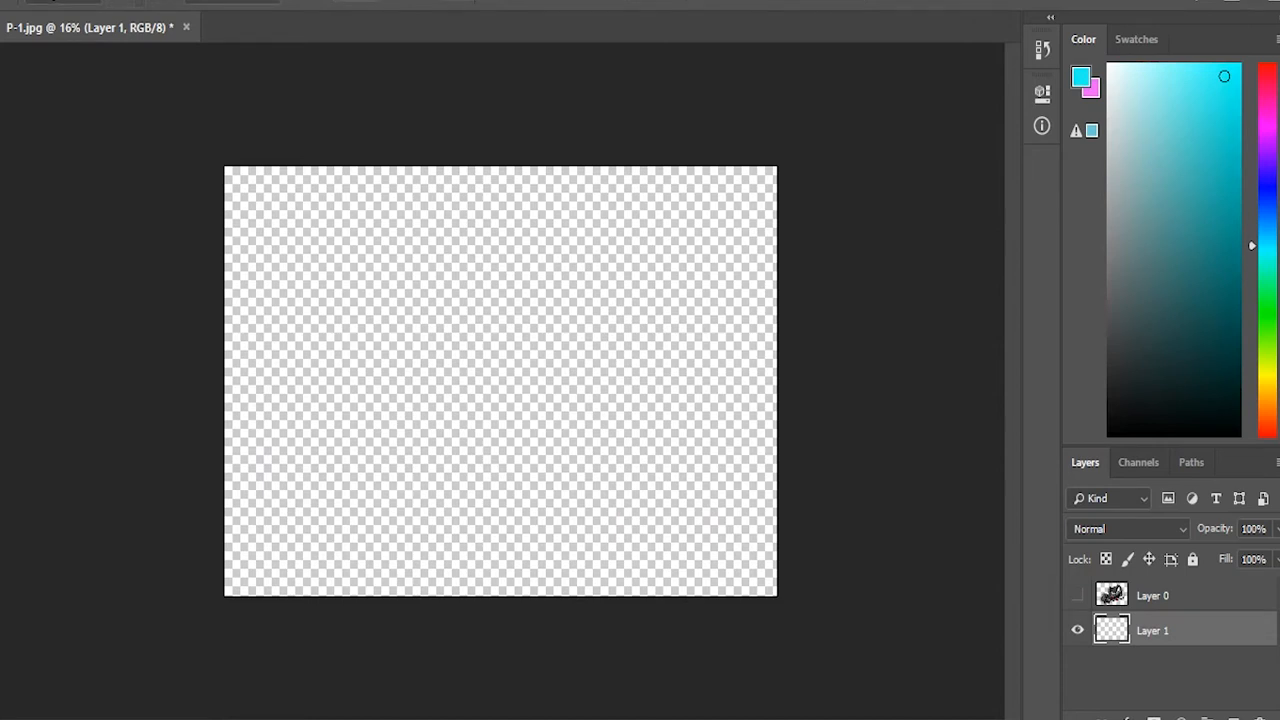
- Set the foreground colour to light cyan #85edec, fill the new layer with it, and show the sandal layer again
left_click(2, 560)
left_click(537, 214)
left_click(538, 131)
left_click_drag(634, 207, 634, 136)
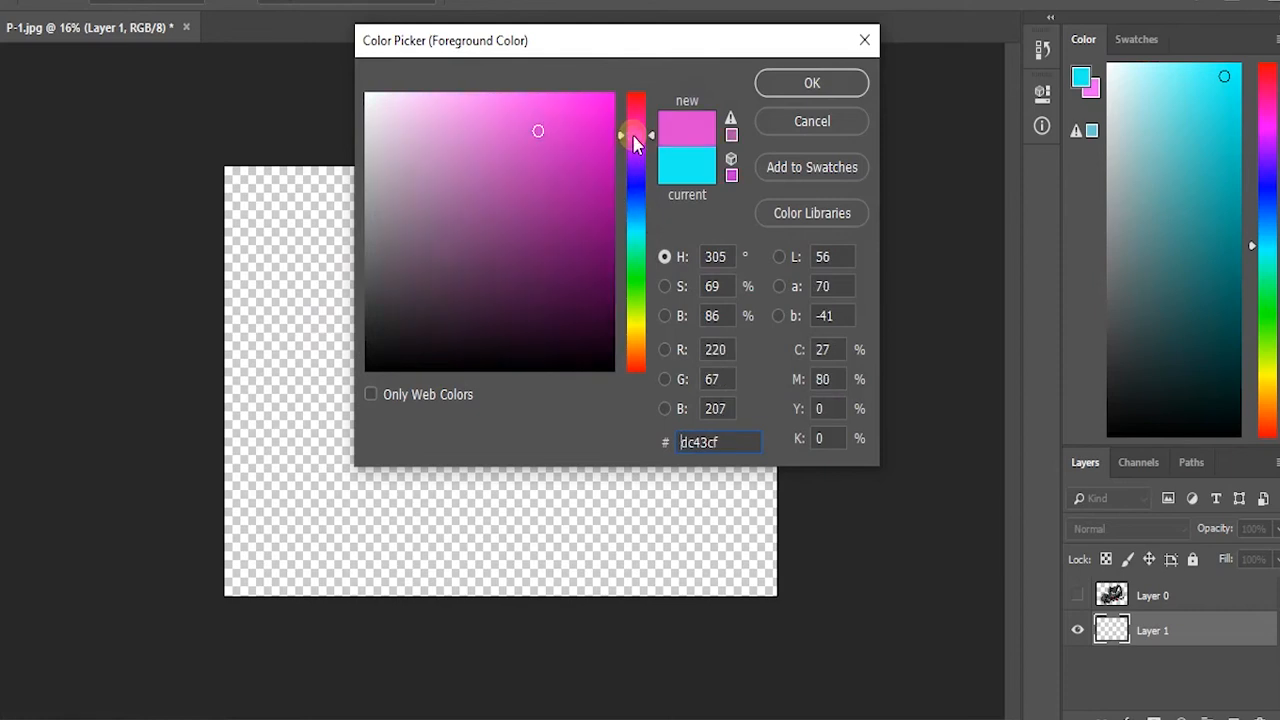
left_click(439, 133)
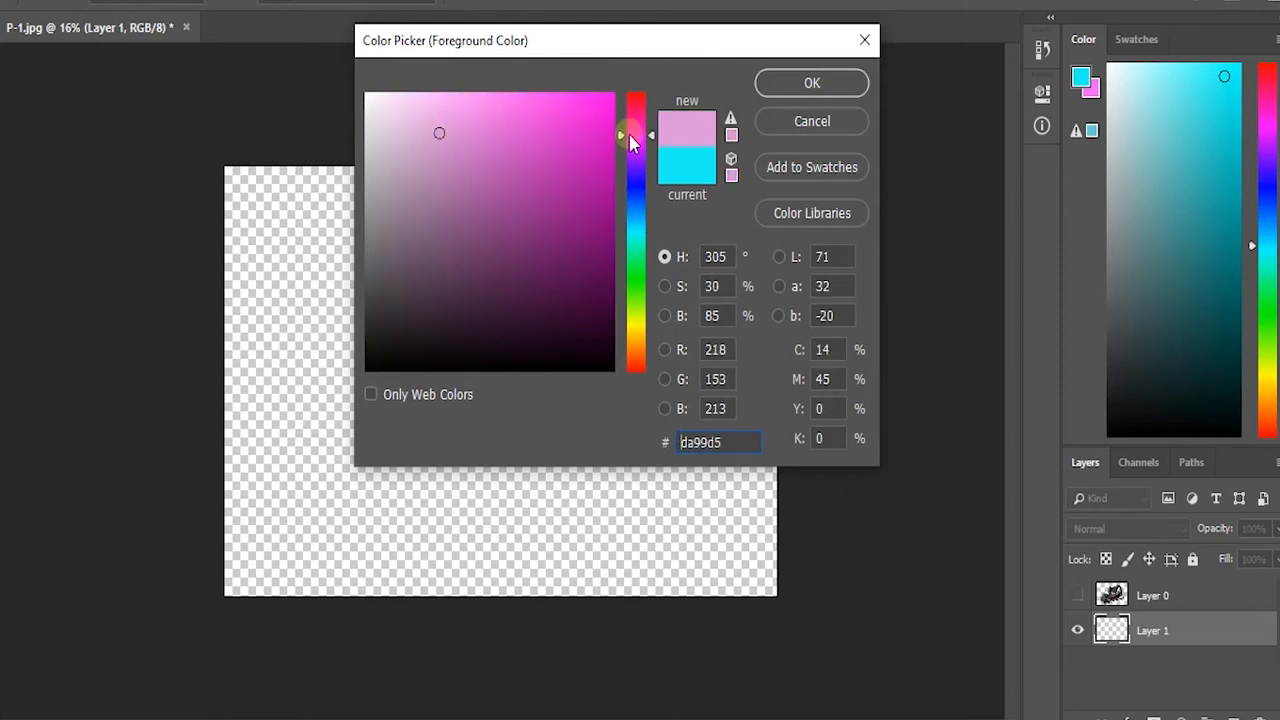
left_click(688, 176)
left_click(536, 100)
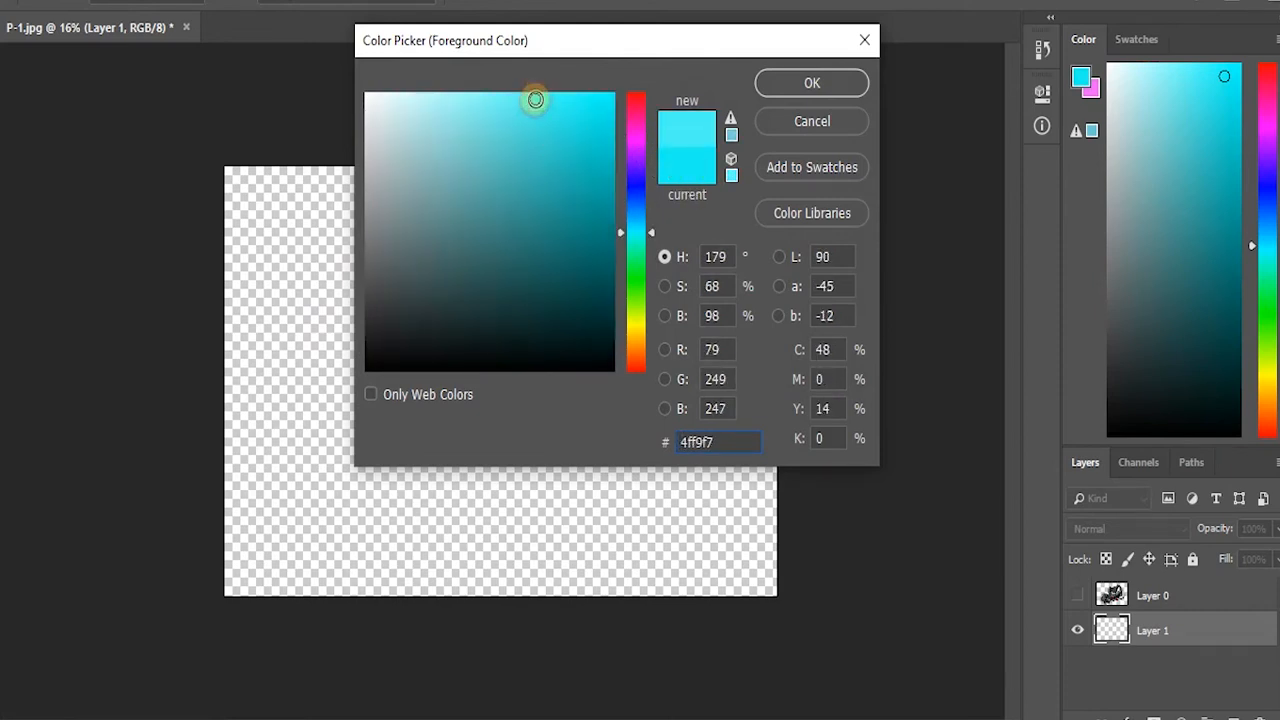
left_click(456, 100)
left_click(475, 112)
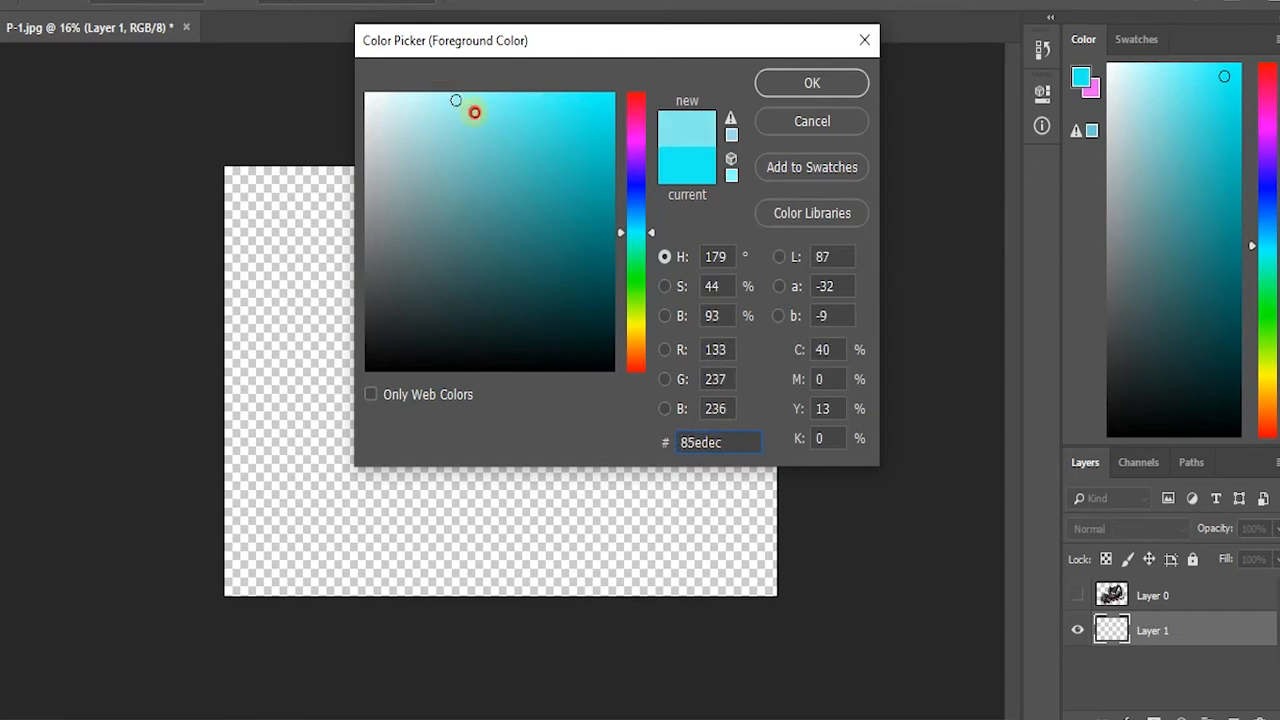
left_click(800, 82)
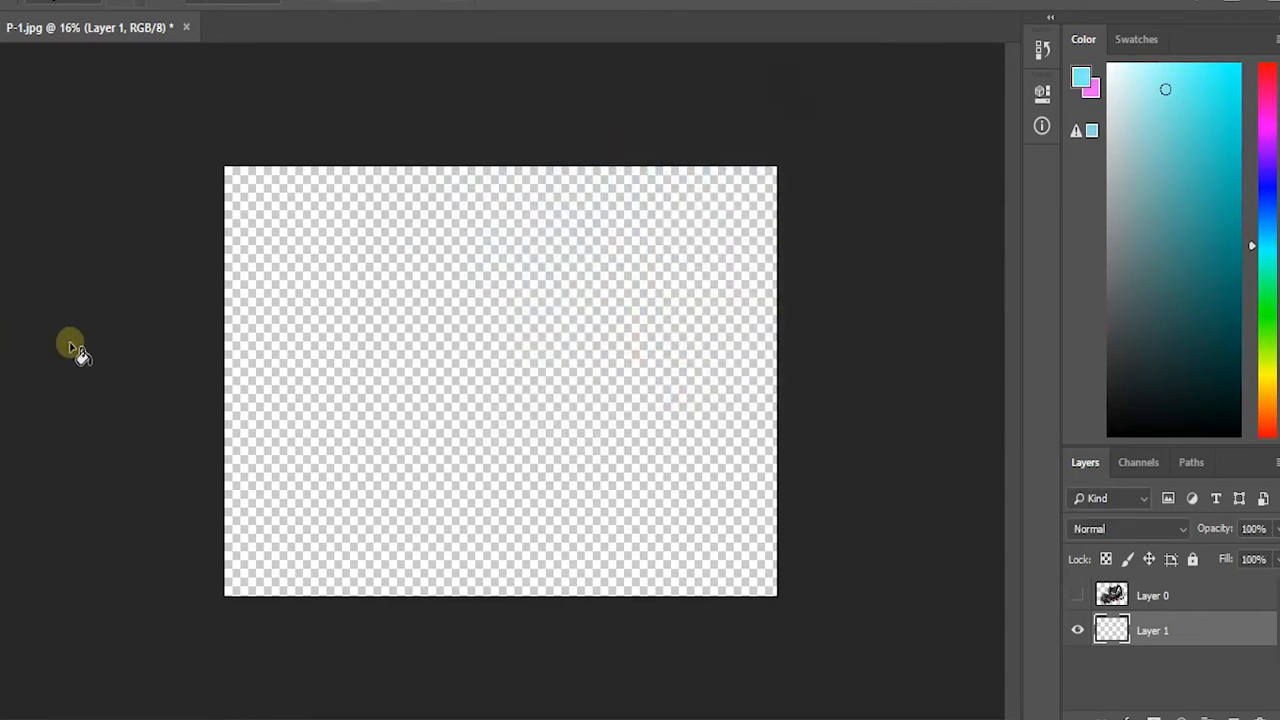
left_click(446, 375)
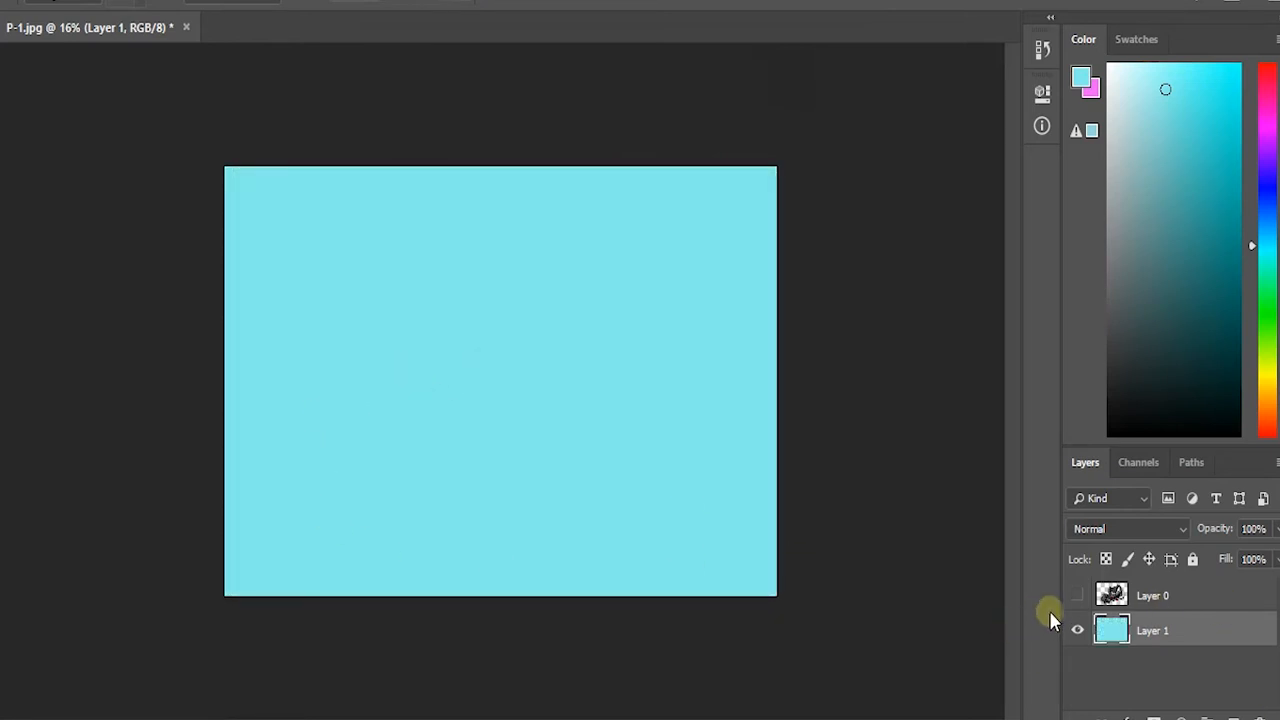
left_click(1077, 596)
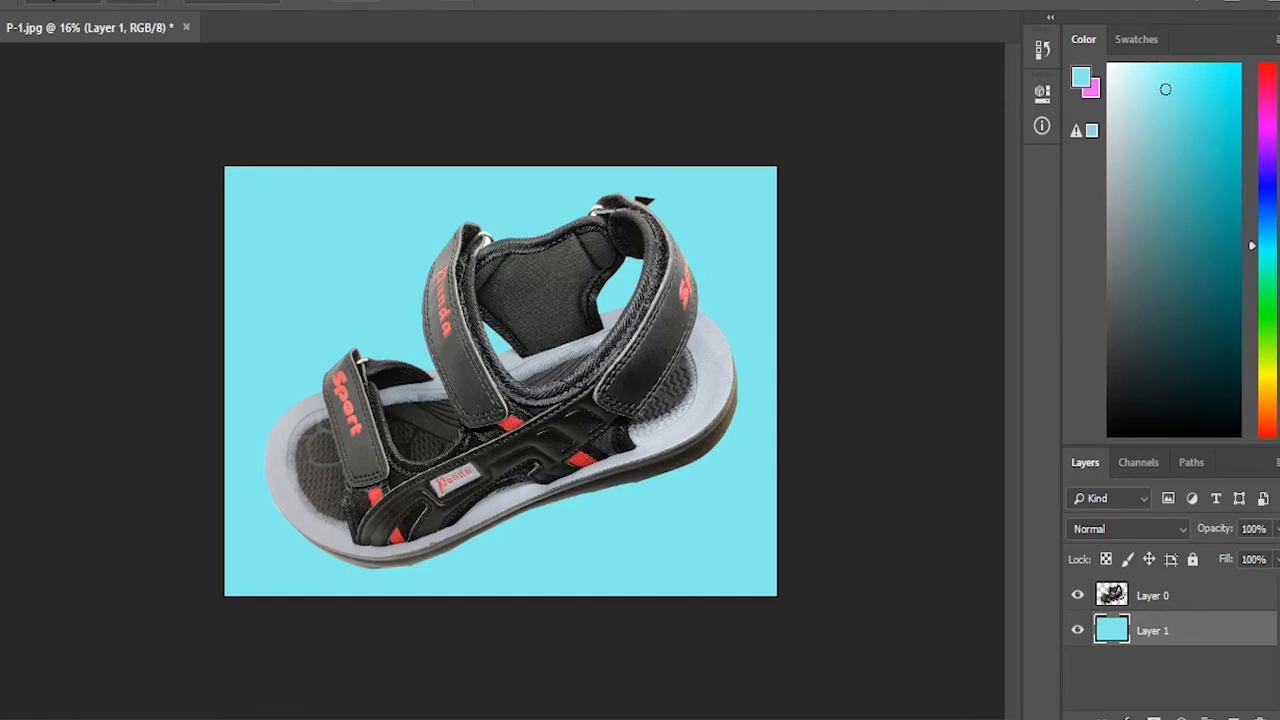
- Enable a Drop Shadow in the sandal layer's layer style and show its settings
double_click(1251, 600)
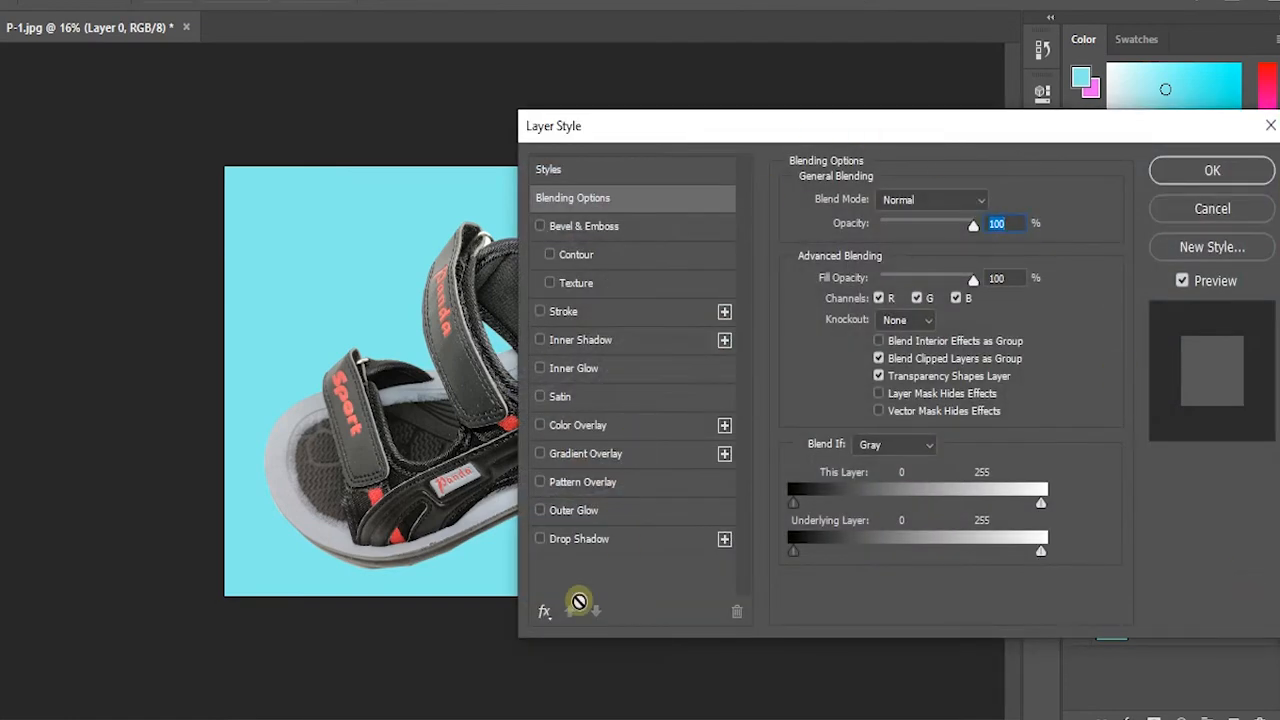
left_click(588, 545)
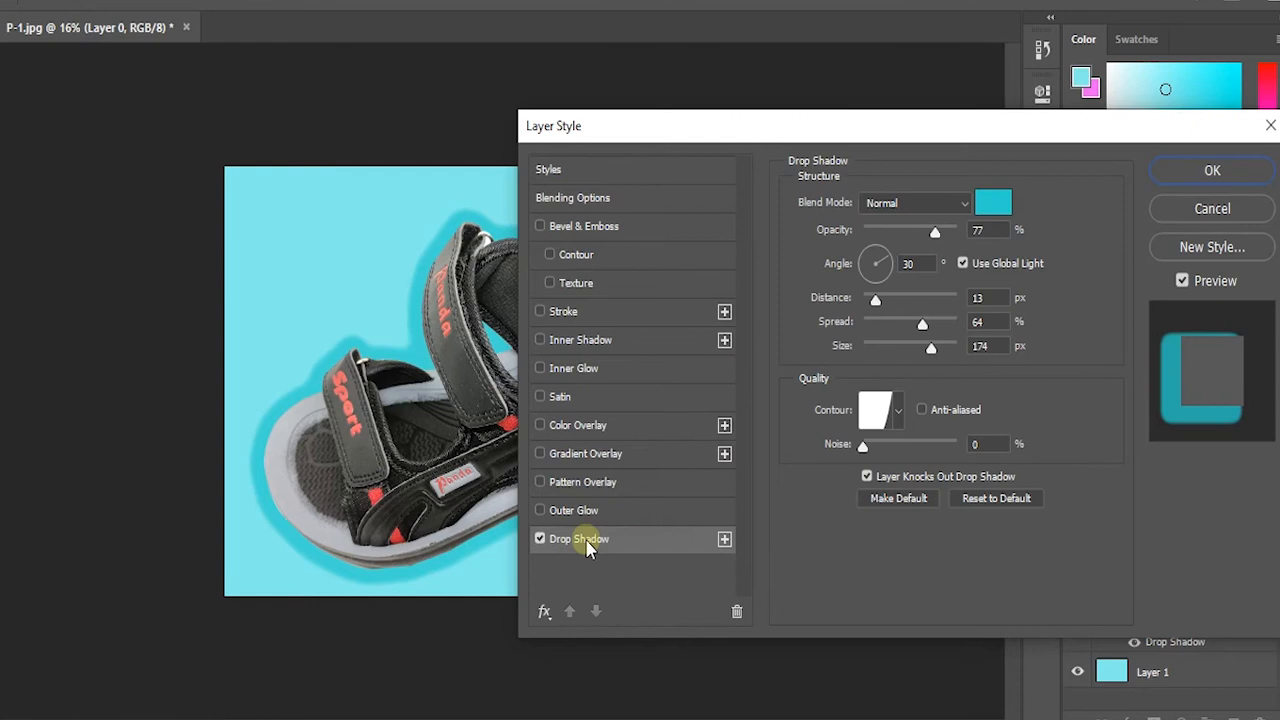
left_click(614, 546)
left_click(990, 208)
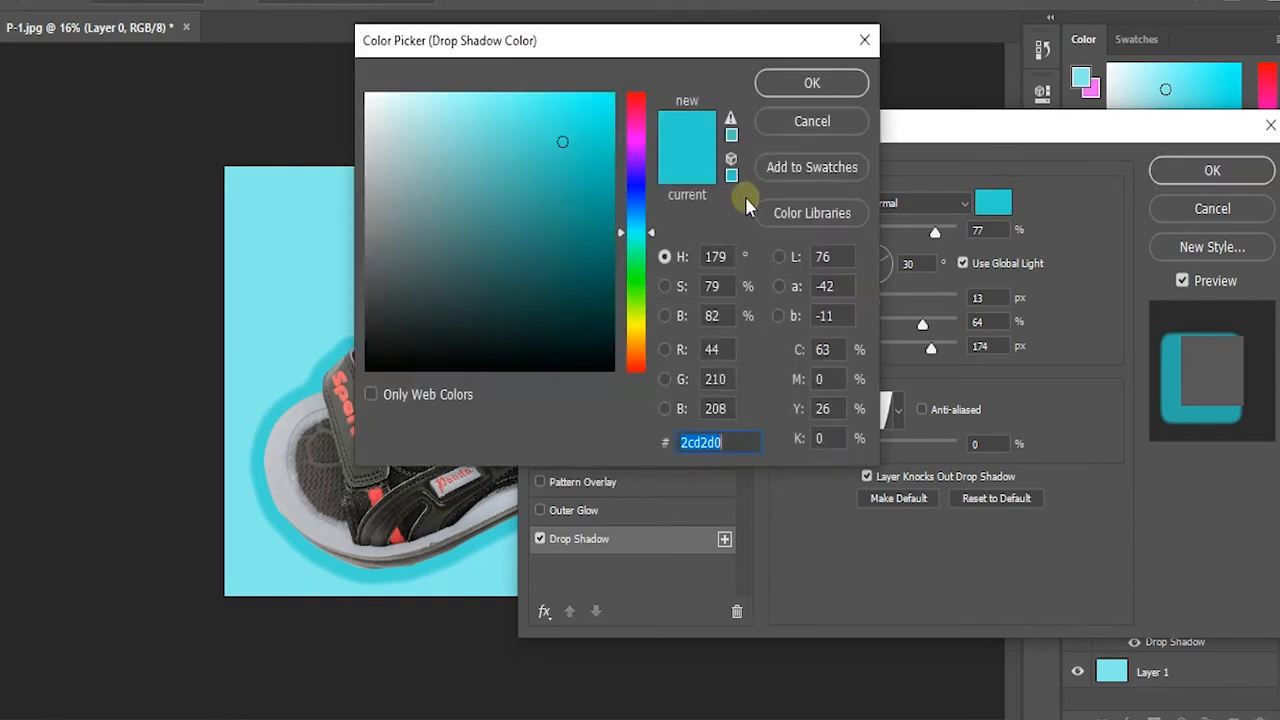
left_click(636, 170)
left_click(566, 174)
mouse_move(566, 174)
left_mouse_down()
mouse_move(566, 123)
mouse_move(523, 100)
mouse_move(454, 112)
left_mouse_up()
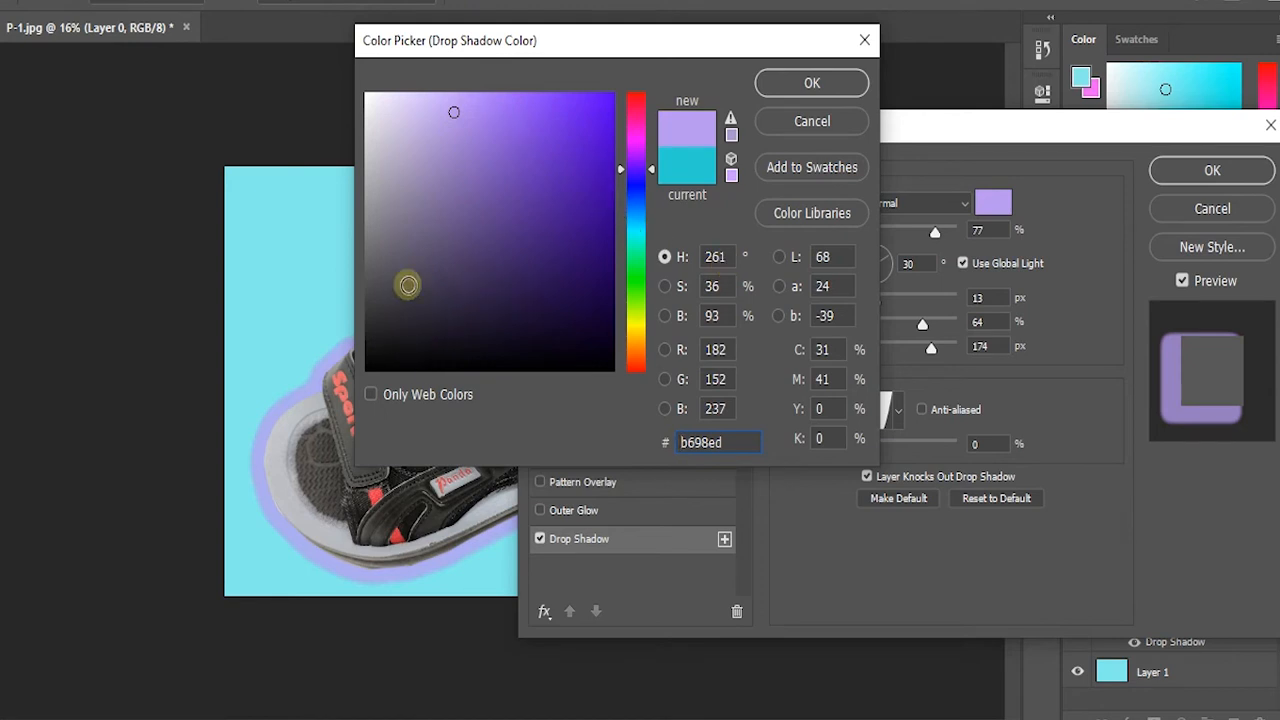
left_click(406, 283)
left_click(398, 259)
left_click(407, 234)
left_click(400, 207)
left_click(423, 333)
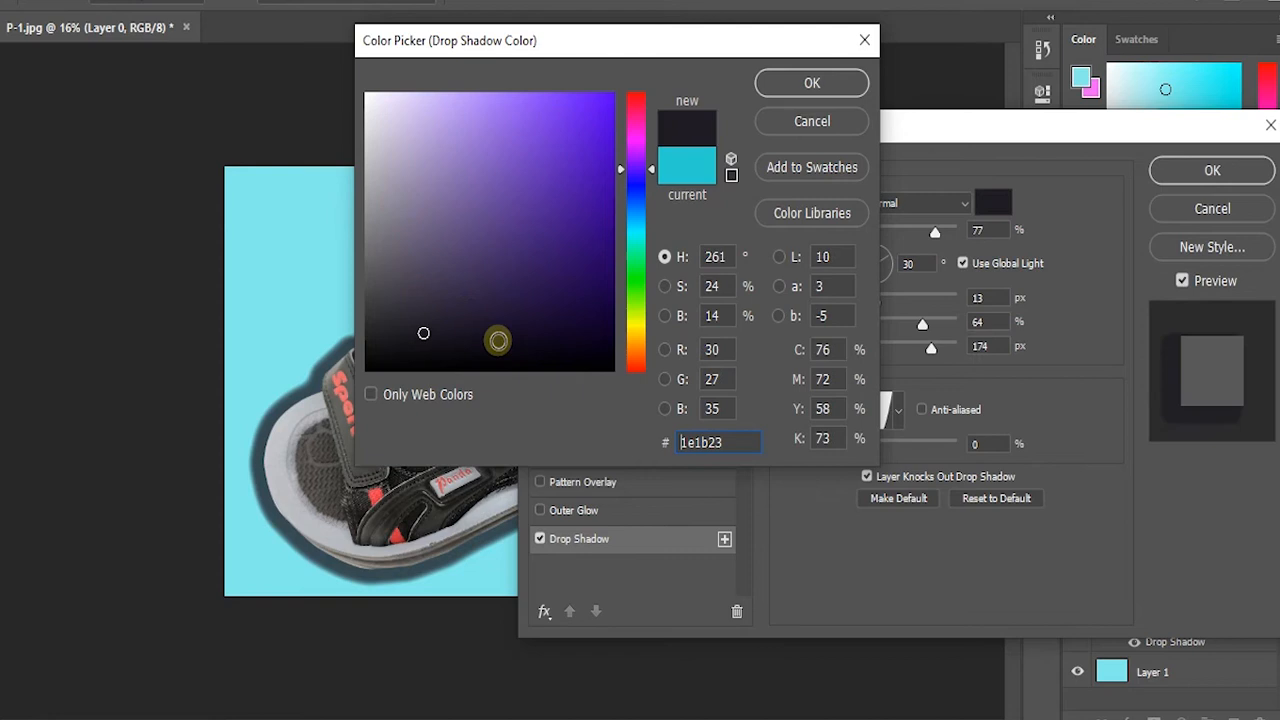
left_click(469, 349)
scroll(416, 190, "down", 4)
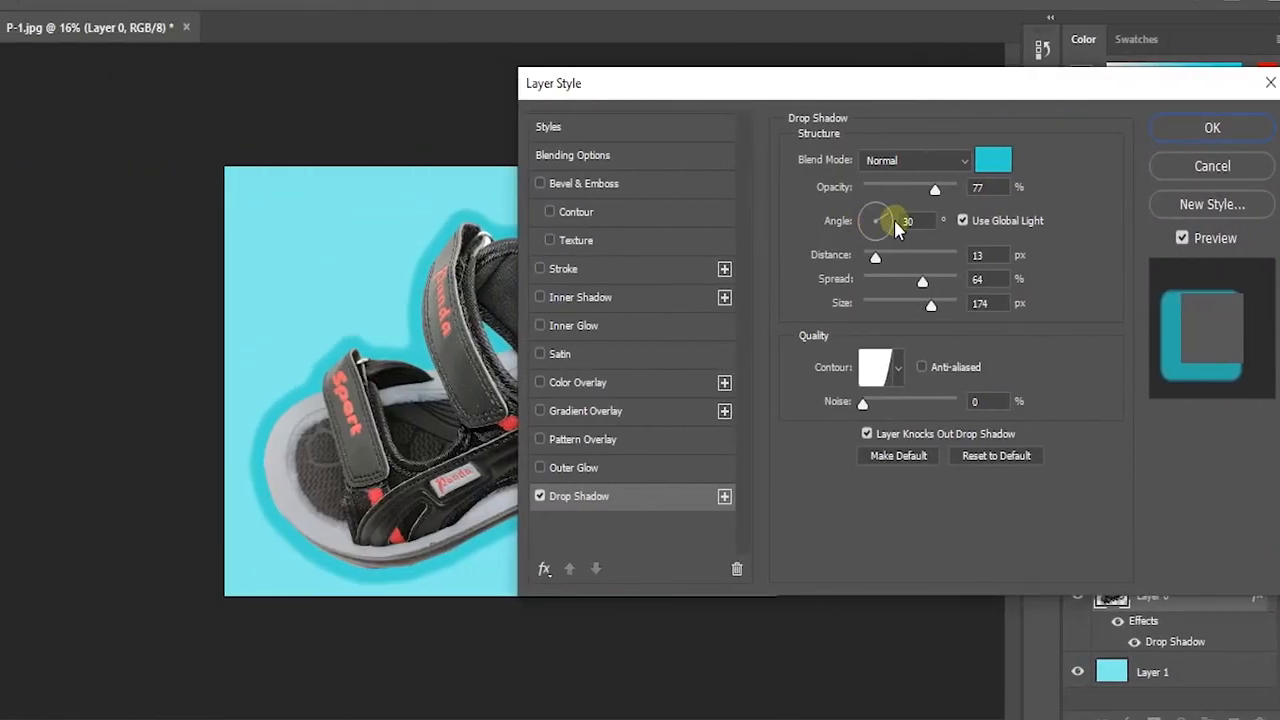
- Set the drop shadow to angle 65°, distance 6 px, spread 55%, size 109 px and noise 82%, and apply the layer style
mouse_move(894, 219)
left_mouse_down()
mouse_move(868, 213)
mouse_move(885, 208)
left_mouse_up()
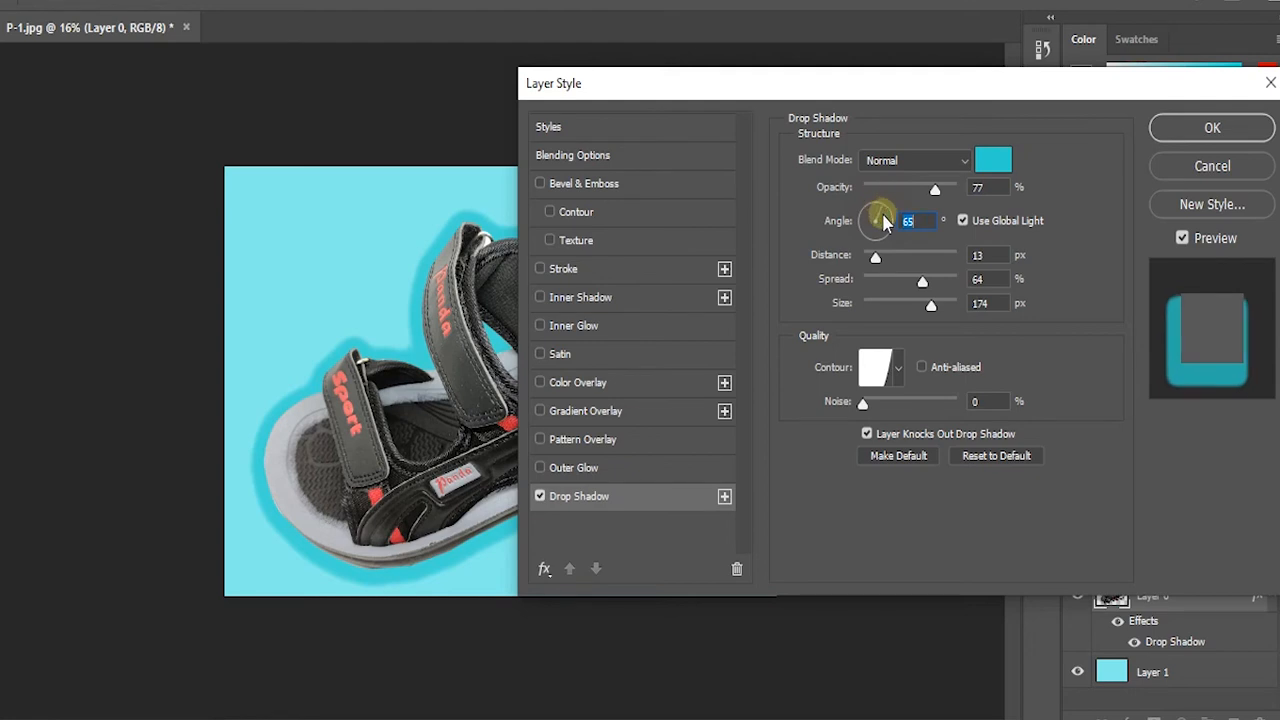
left_click_drag(875, 257, 907, 305)
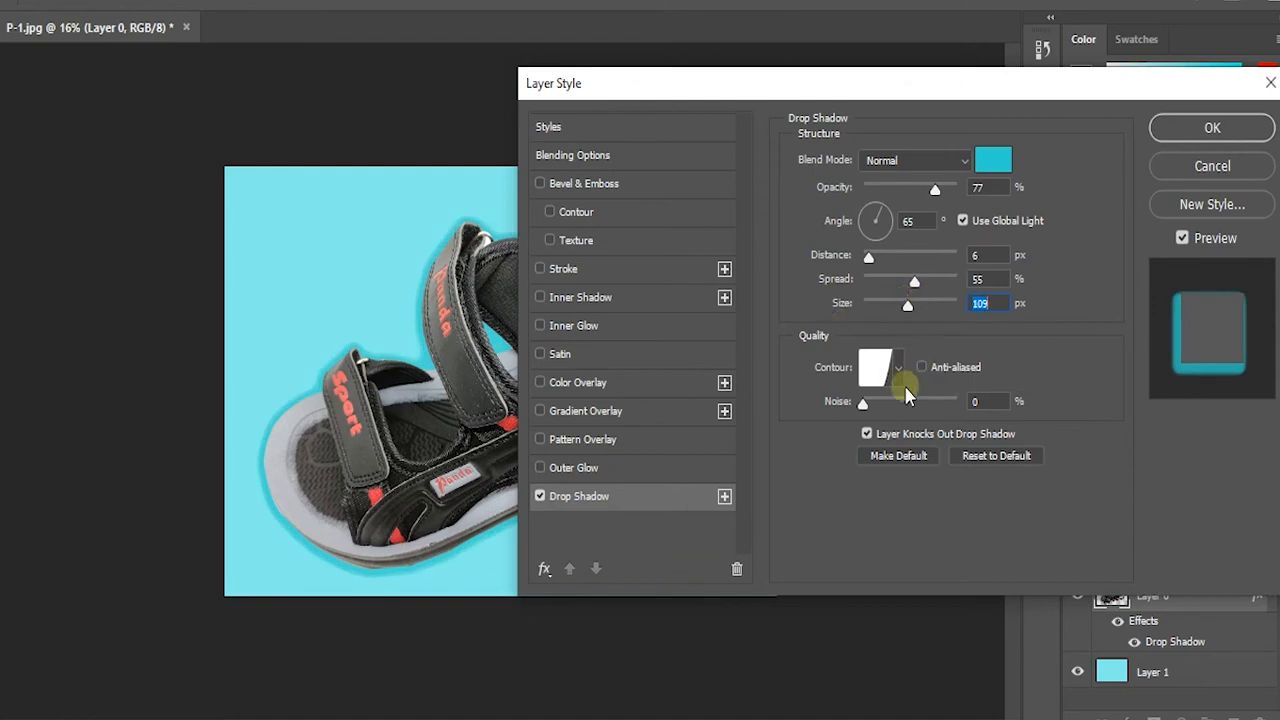
left_click_drag(870, 406, 940, 406)
left_click_drag(852, 89, 840, 115)
left_click(1198, 154)
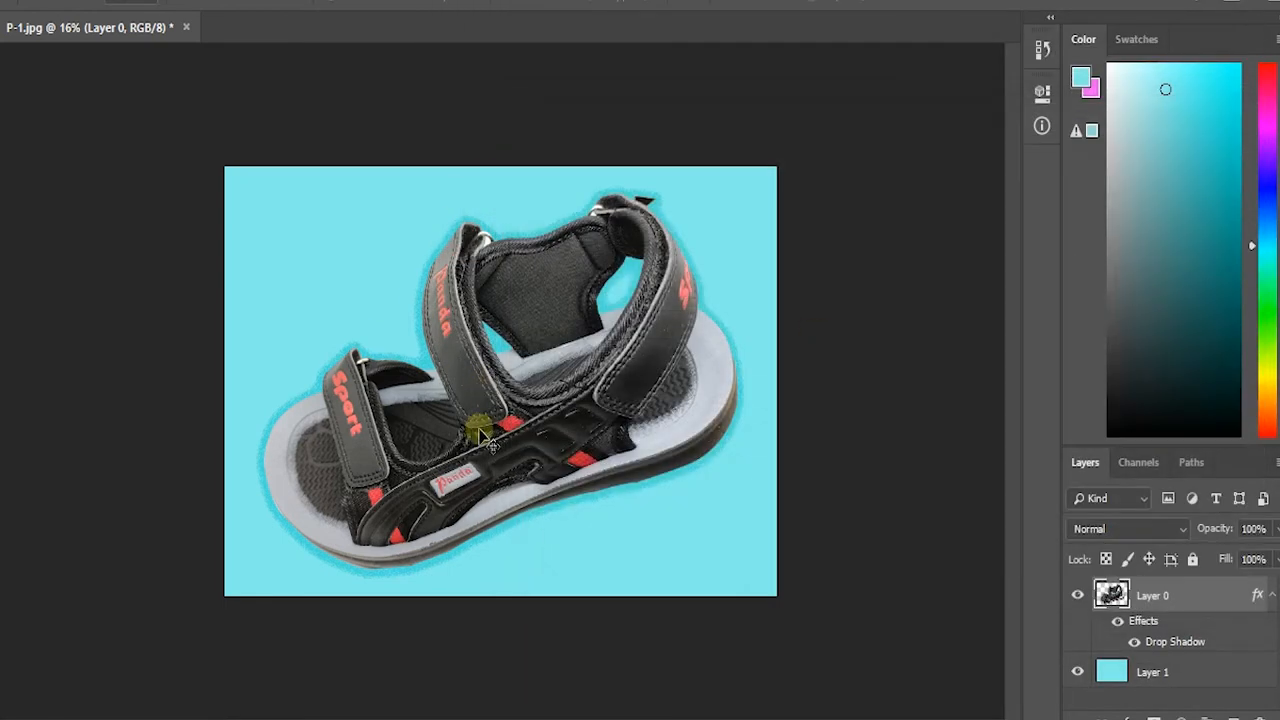
- Change the sandal's drop shadow colour to near-black #1b2020, remove its noise, and apply the layer style
double_click(1224, 622)
left_click(585, 521)
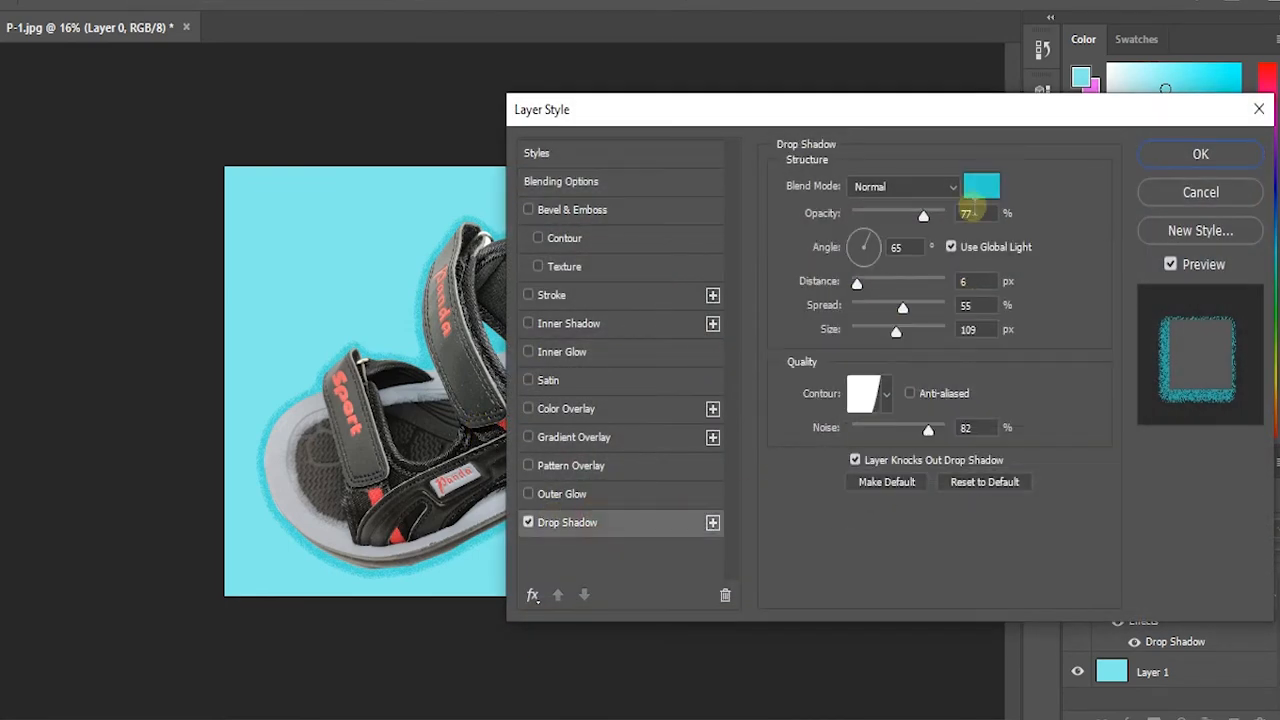
left_click(980, 183)
left_click(401, 336)
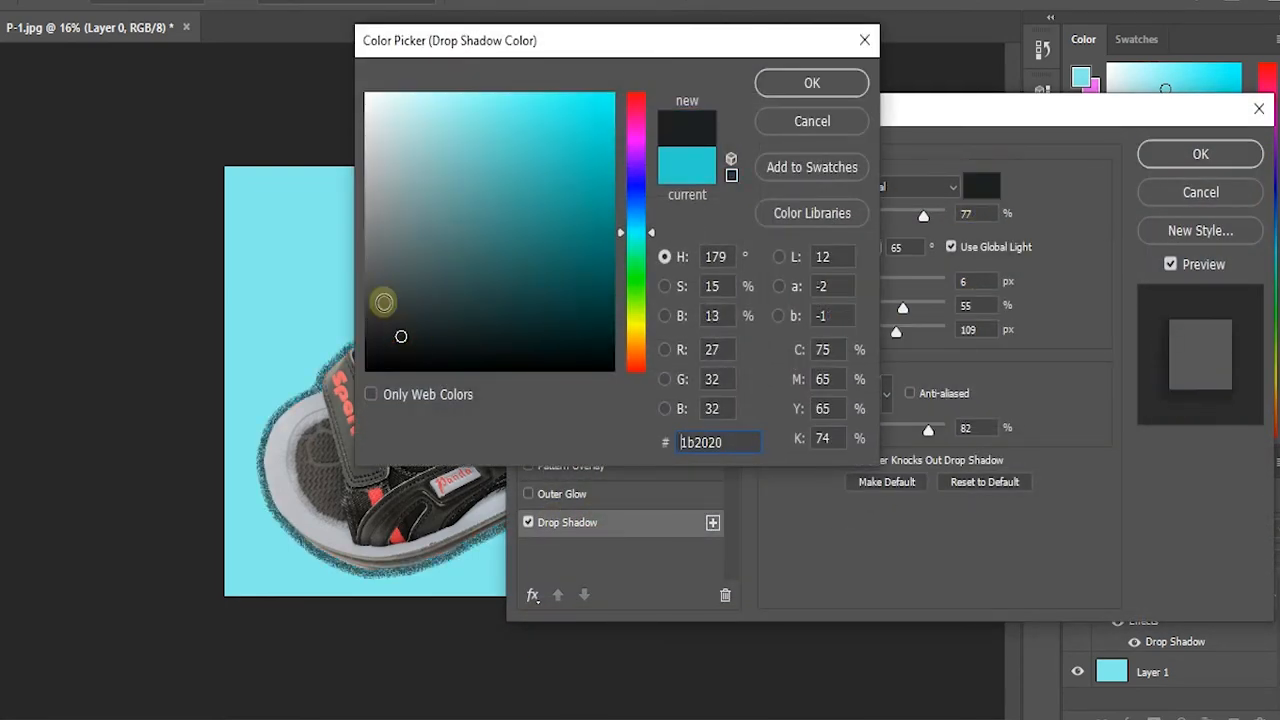
left_click(805, 83)
left_click_drag(930, 432, 808, 432)
left_click(1153, 150)
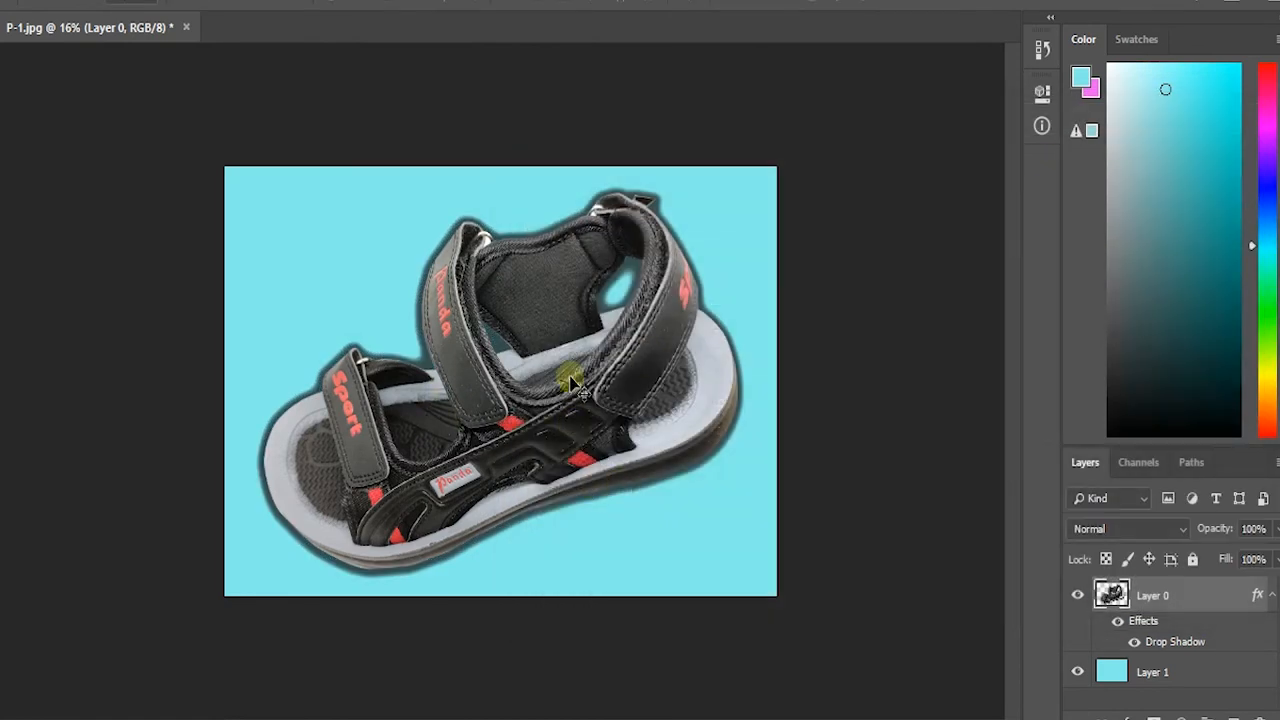